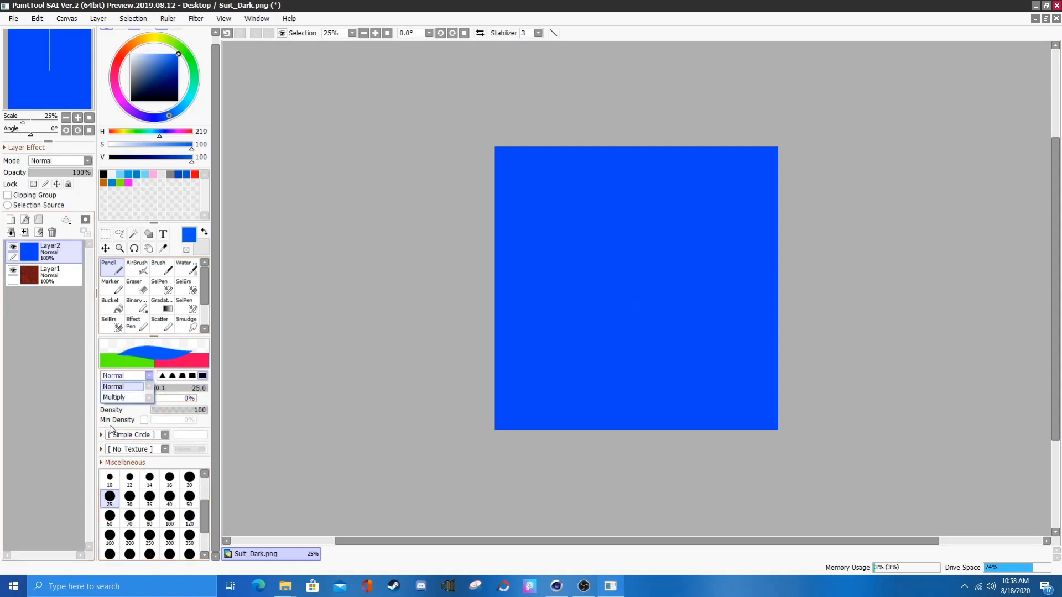
Save the blue Suit_Dark.png canvas and move its file icon on the desktop clear of the folder window.
{"action": "left_click", "coordinate": [13, 18]}
{"action": "left_click", "coordinate": [36, 95]}
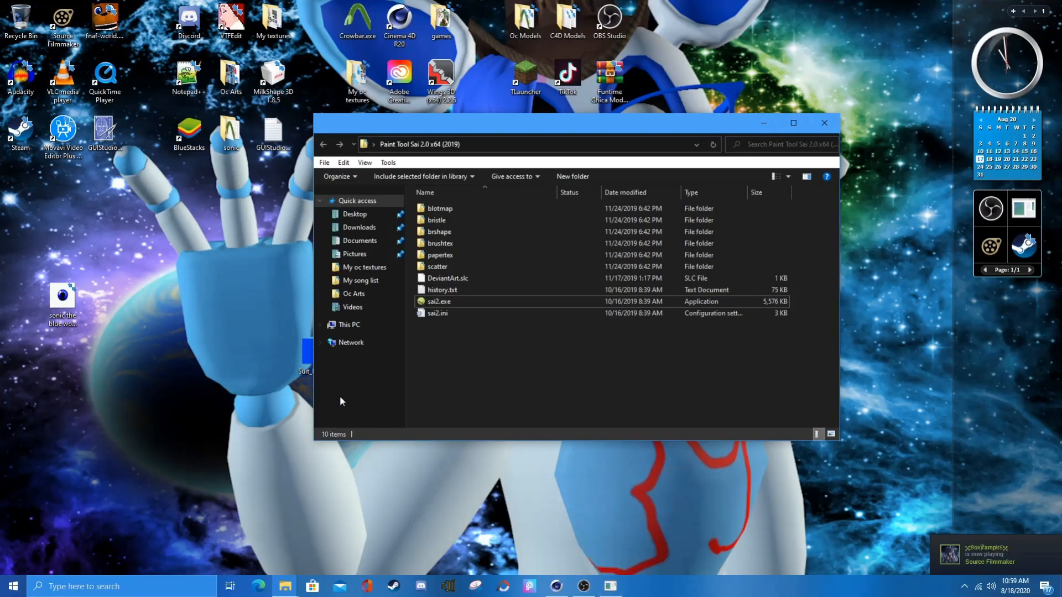
{"action": "left_click_drag", "start_coordinate": [307, 353], "coordinate": [57, 354]}
{"action": "key", "text": "super+d"}
In Cinema 4D, open the Suit_Darker material's colour texture image and save it to the desktop as Suit_Darker.png.
{"action": "left_click", "coordinate": [564, 528]}
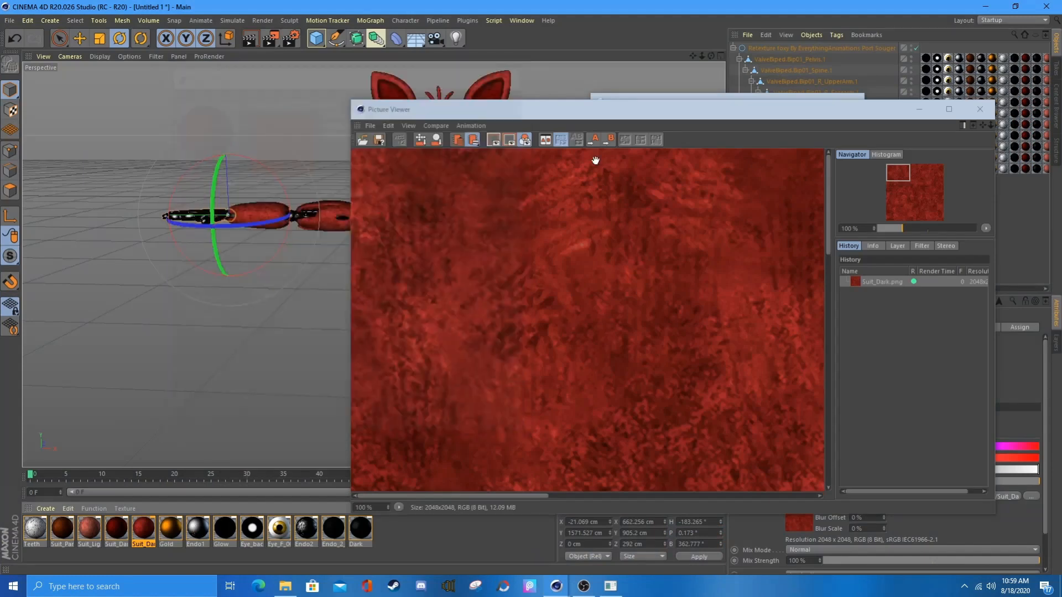
{"action": "left_click", "coordinate": [116, 528]}
{"action": "left_click", "coordinate": [849, 102]}
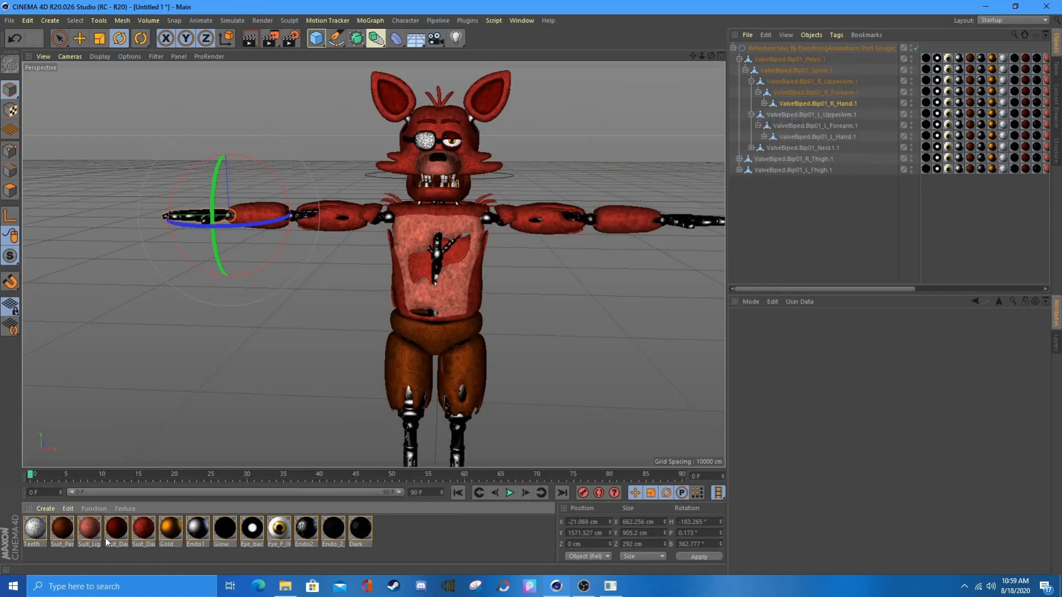
{"action": "double_click", "coordinate": [117, 528]}
{"action": "left_click", "coordinate": [453, 191]}
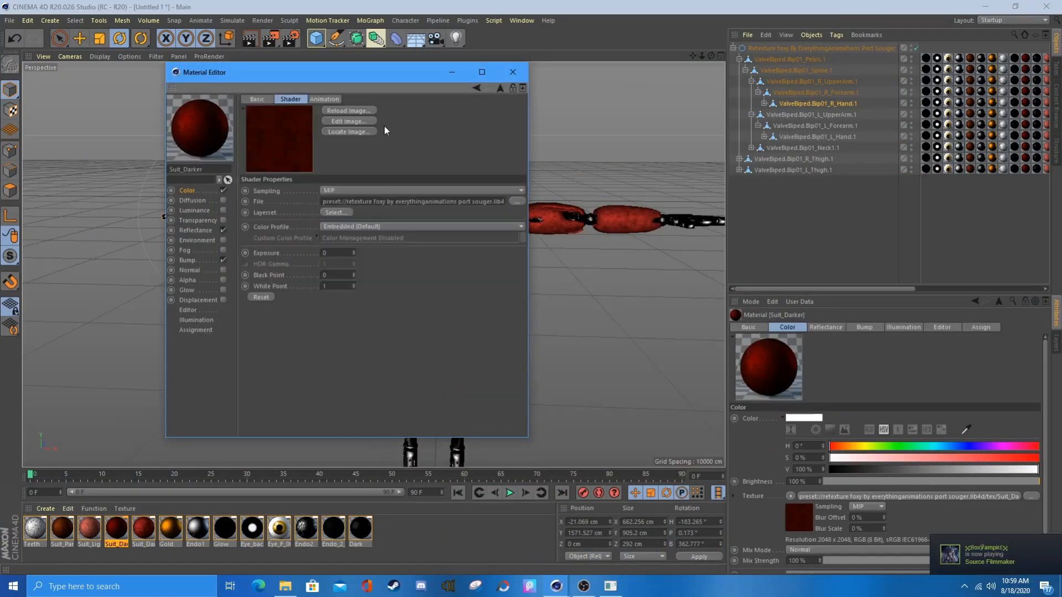
{"action": "left_click", "coordinate": [362, 121]}
{"action": "left_click", "coordinate": [396, 140]}
{"action": "left_click", "coordinate": [376, 298]}
{"action": "key", "text": "Return"}
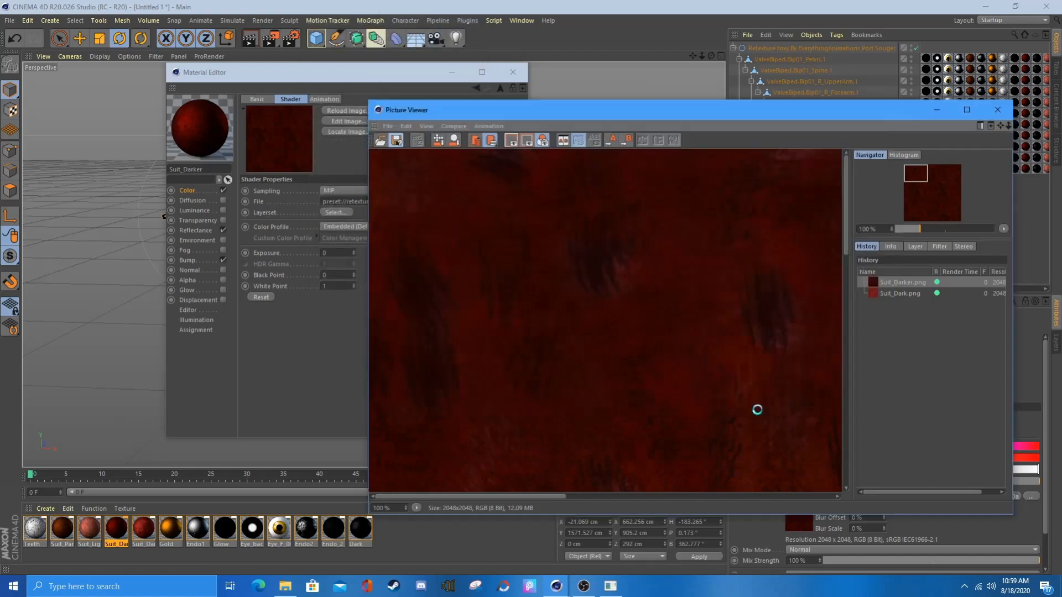
Open Suit_Darker.png from the desktop in PaintTool SAI and maximize the painting window.
{"action": "key", "text": "super+d"}
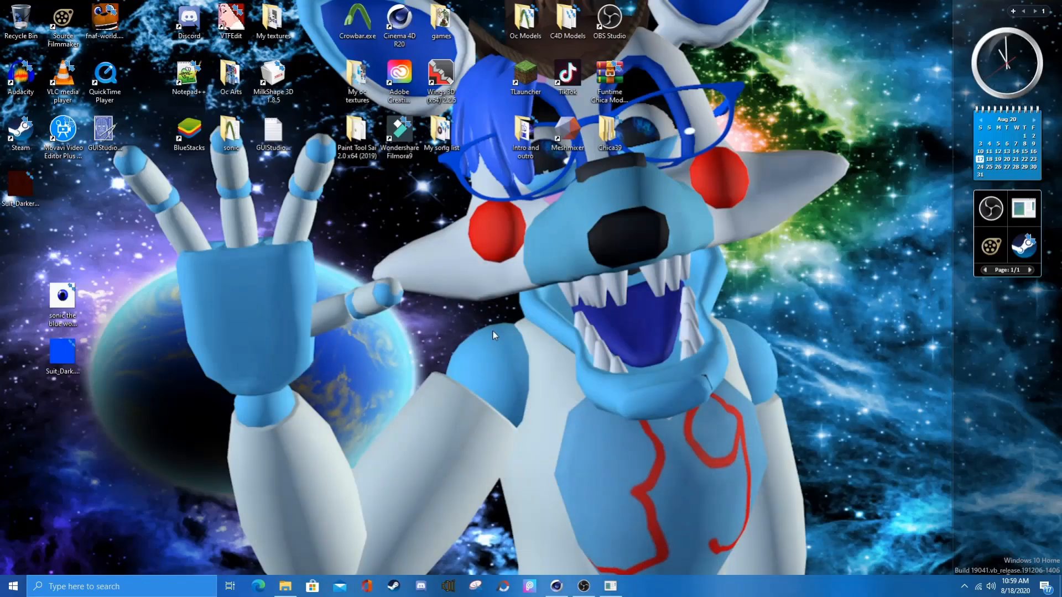
{"action": "left_click", "coordinate": [611, 586]}
{"action": "left_click_drag", "start_coordinate": [285, 8], "coordinate": [319, 57]}
{"action": "left_click_drag", "start_coordinate": [19, 187], "coordinate": [442, 222]}
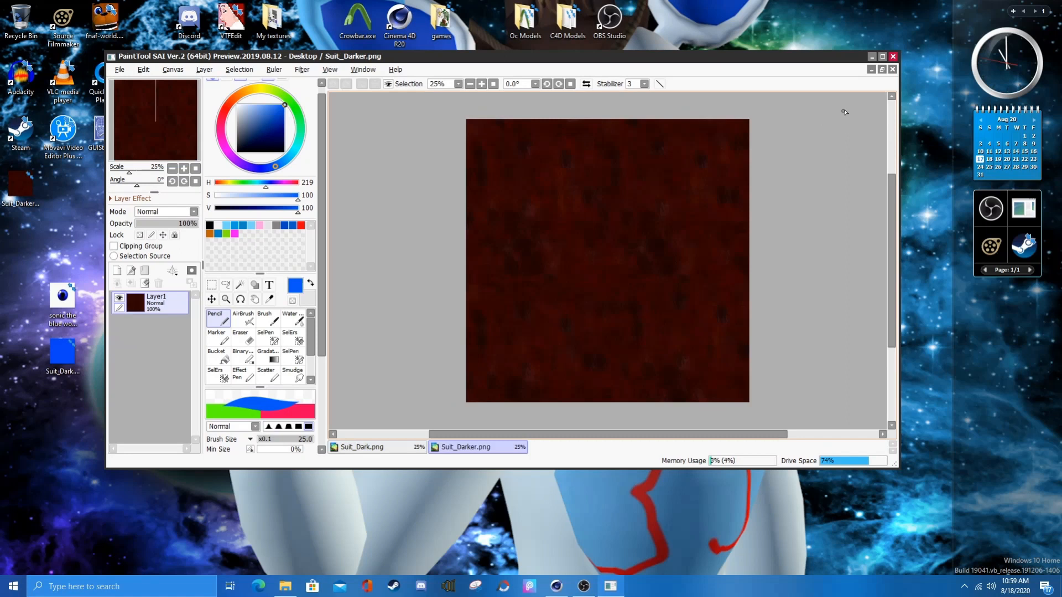
{"action": "left_click", "coordinate": [889, 56]}
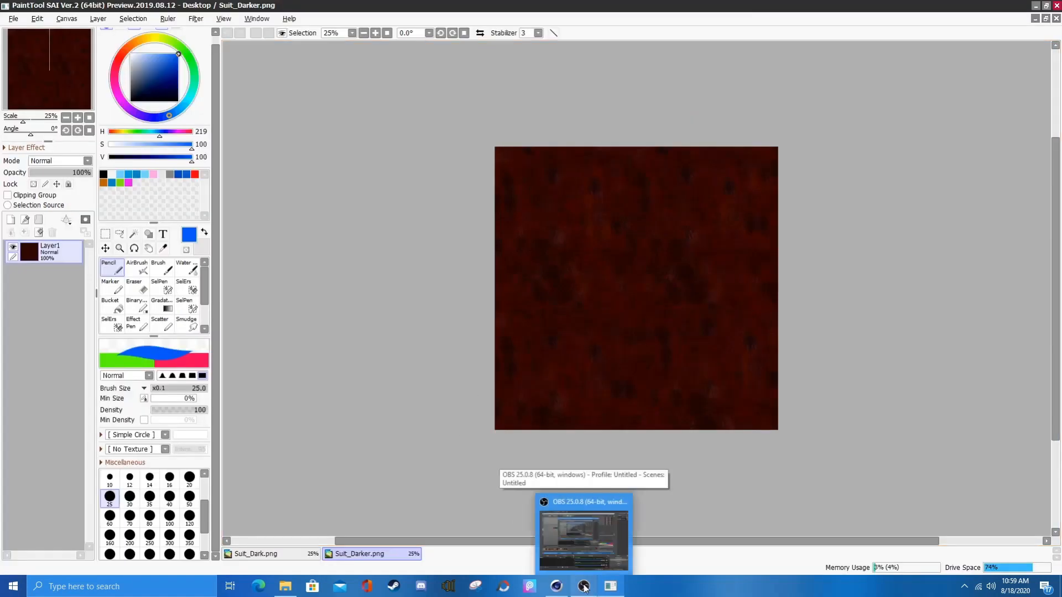
Back in Cinema 4D, open the Suit_Light material's colour texture image and save it to the desktop as Suit_Light.png.
{"action": "key", "text": "super+Down"}
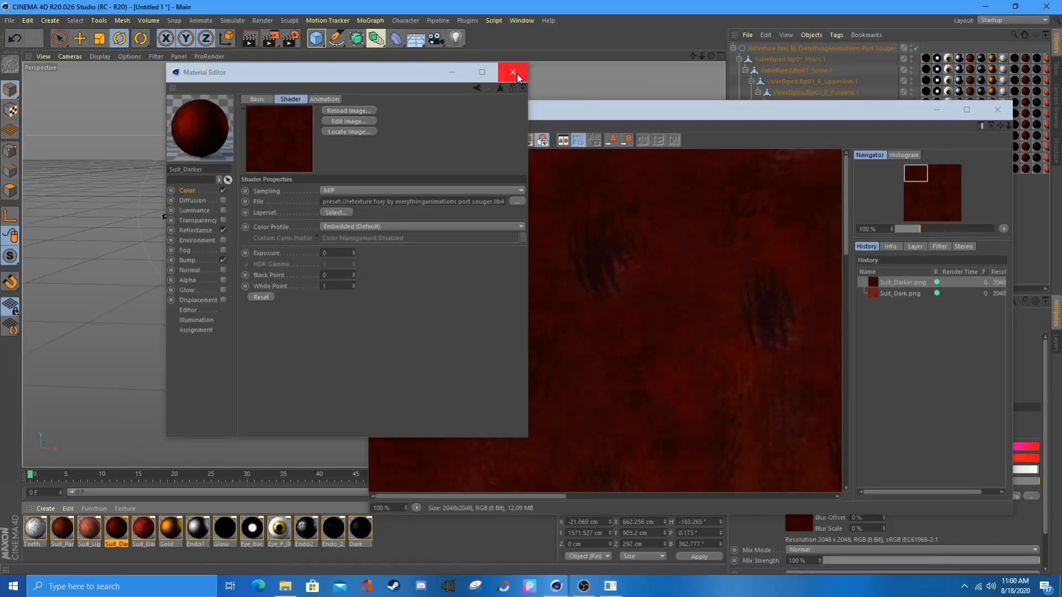
{"action": "left_click", "coordinate": [518, 77]}
{"action": "left_click", "coordinate": [446, 531]}
{"action": "double_click", "coordinate": [89, 530]}
{"action": "left_click", "coordinate": [313, 208]}
{"action": "left_click", "coordinate": [299, 157]}
{"action": "left_click", "coordinate": [386, 140]}
{"action": "left_click", "coordinate": [374, 294]}
{"action": "left_click", "coordinate": [398, 213]}
{"action": "left_click", "coordinate": [793, 399]}
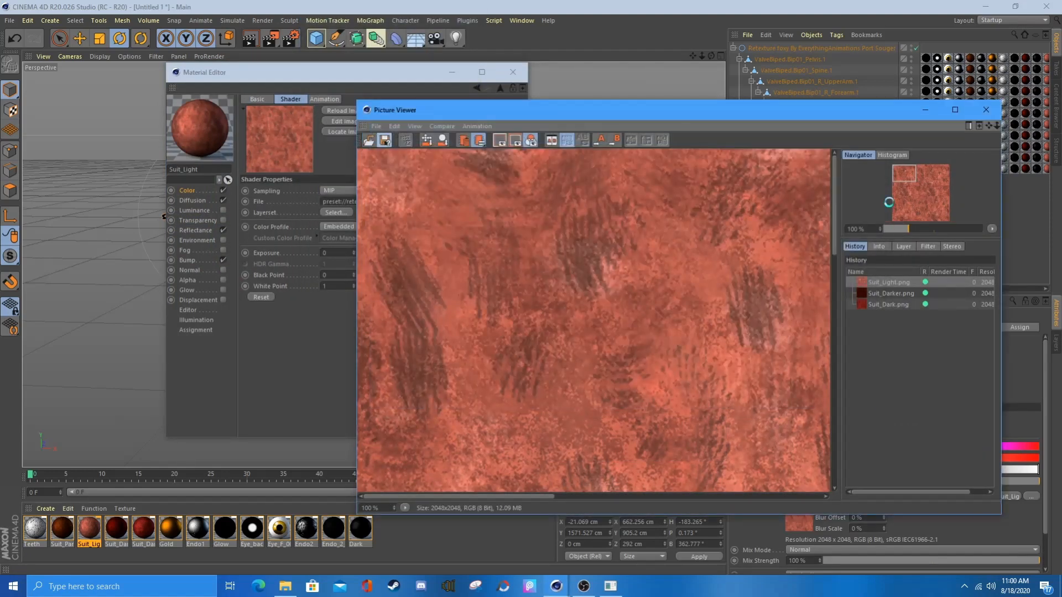
Open Suit_Light.png in PaintTool SAI and cover it with light blue on a new layer using the size 250 Pencil.
{"action": "left_click", "coordinate": [986, 110]}
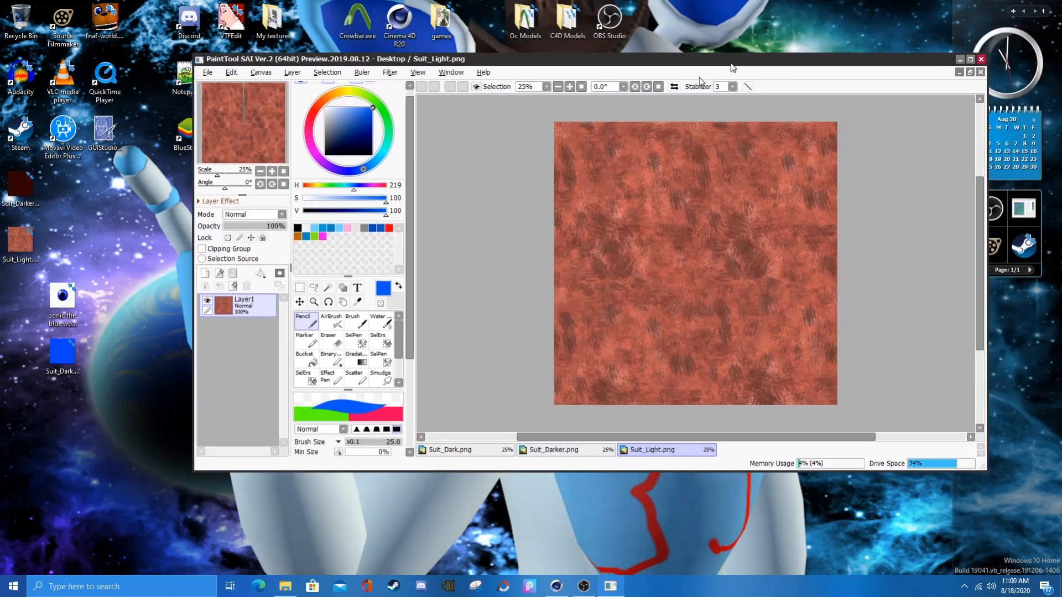
{"action": "double_click", "coordinate": [731, 61]}
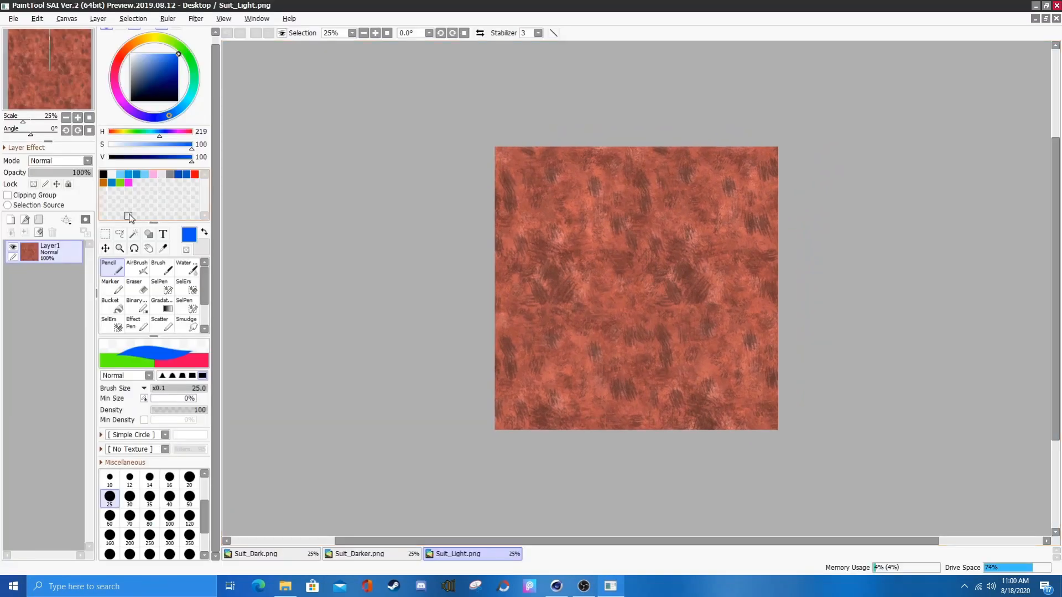
{"action": "left_click", "coordinate": [11, 220]}
{"action": "left_click", "coordinate": [122, 175]}
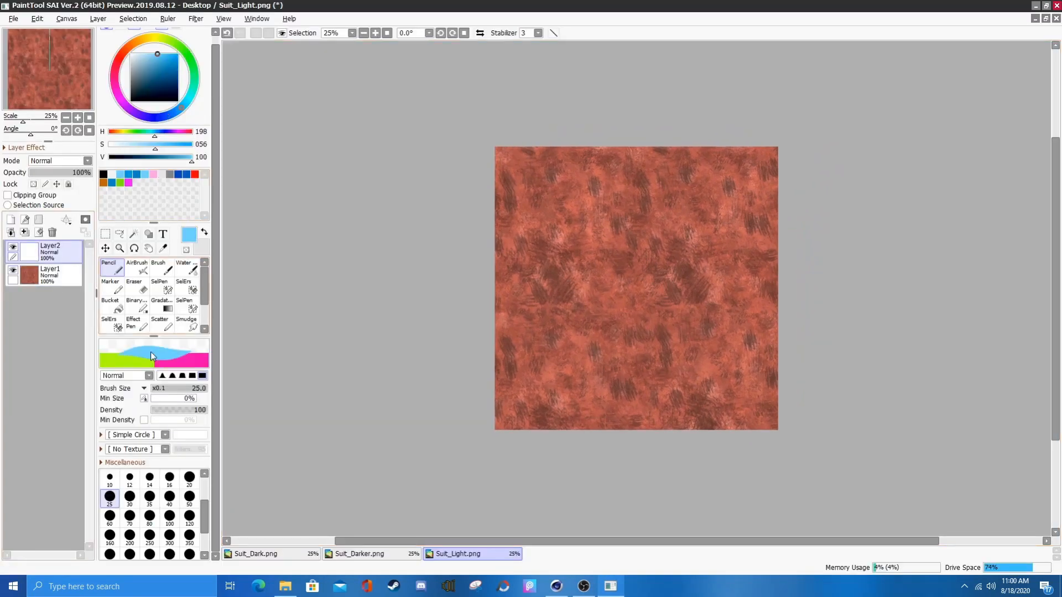
{"action": "left_click", "coordinate": [149, 535]}
{"action": "mouse_move", "coordinate": [481, 421]}
{"action": "left_mouse_down"}
{"action": "mouse_move", "coordinate": [818, 422]}
{"action": "mouse_move", "coordinate": [406, 322]}
{"action": "mouse_move", "coordinate": [937, 194]}
{"action": "mouse_move", "coordinate": [716, 209]}
{"action": "left_mouse_up"}
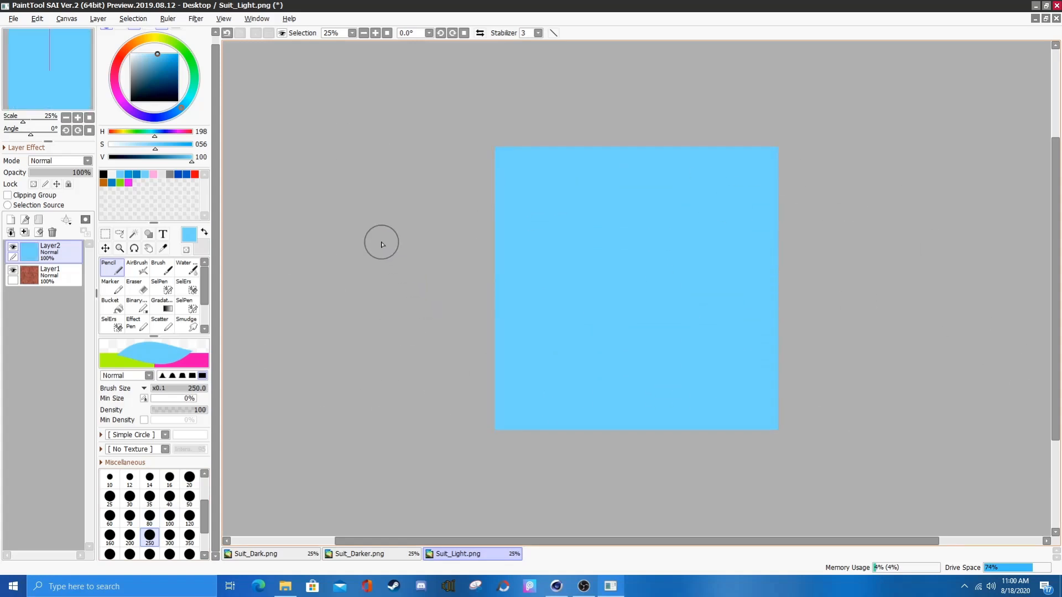
Set the light blue layer's opacity to 71% and save Suit_Light.png.
{"action": "mouse_move", "coordinate": [83, 172]}
{"action": "left_mouse_down"}
{"action": "mouse_move", "coordinate": [34, 172]}
{"action": "mouse_move", "coordinate": [92, 173]}
{"action": "mouse_move", "coordinate": [79, 181]}
{"action": "mouse_move", "coordinate": [33, 178]}
{"action": "mouse_move", "coordinate": [76, 177]}
{"action": "left_mouse_up"}
{"action": "key", "text": "ctrl+s"}
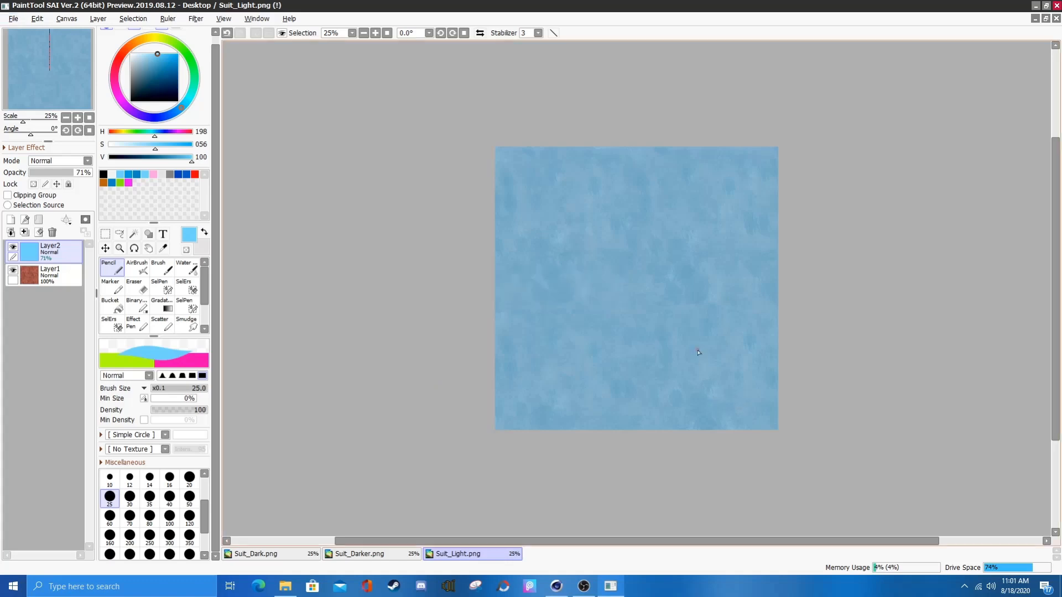
{"action": "left_click", "coordinate": [1035, 5]}
In Cinema 4D, try to replace the Suit_Light material's colour texture with the repainted Suit_Light.png.
{"action": "left_click", "coordinate": [556, 586]}
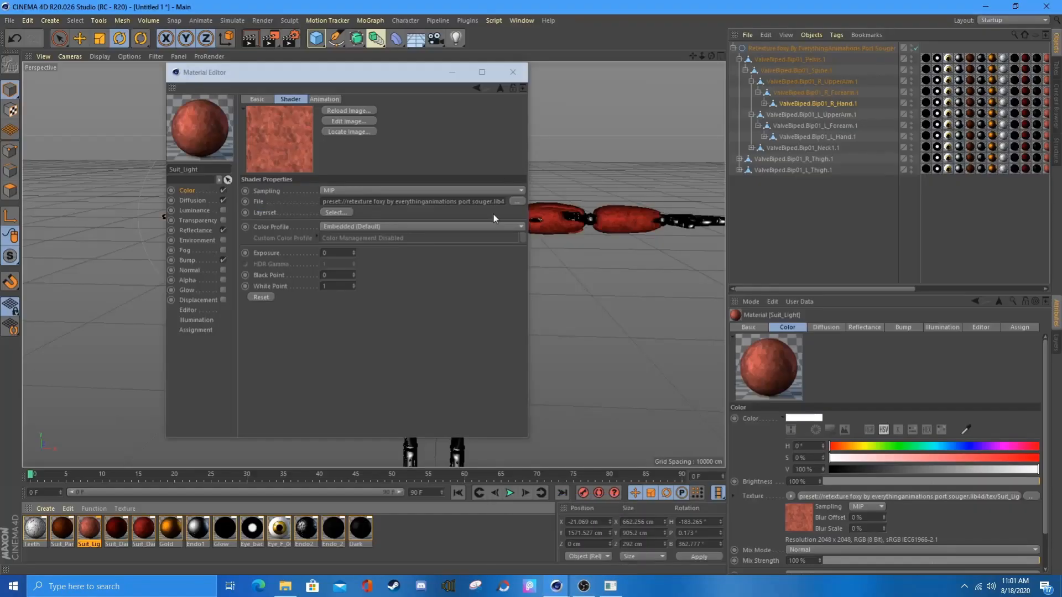
{"action": "left_click", "coordinate": [345, 121]}
{"action": "left_click", "coordinate": [590, 335]}
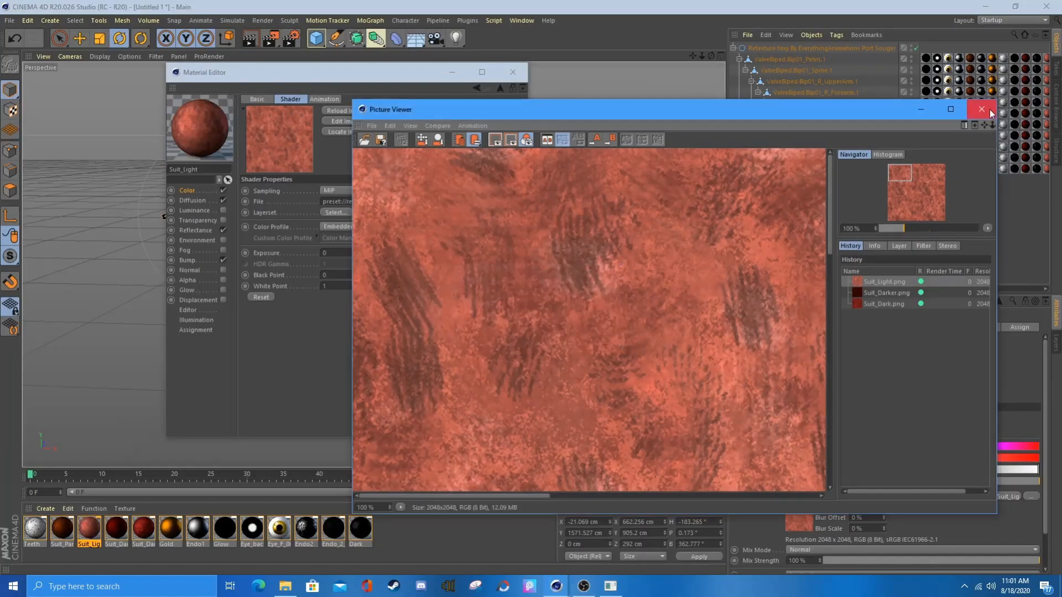
{"action": "left_click", "coordinate": [981, 109]}
{"action": "left_click", "coordinate": [517, 201]}
{"action": "double_click", "coordinate": [330, 202]}
{"action": "left_click", "coordinate": [452, 72]}
Shrink the Cinema 4D window and load the desktop's Suit_Light.png as the Suit_Light material's colour texture.
{"action": "left_click_drag", "start_coordinate": [451, 7], "coordinate": [487, 26]}
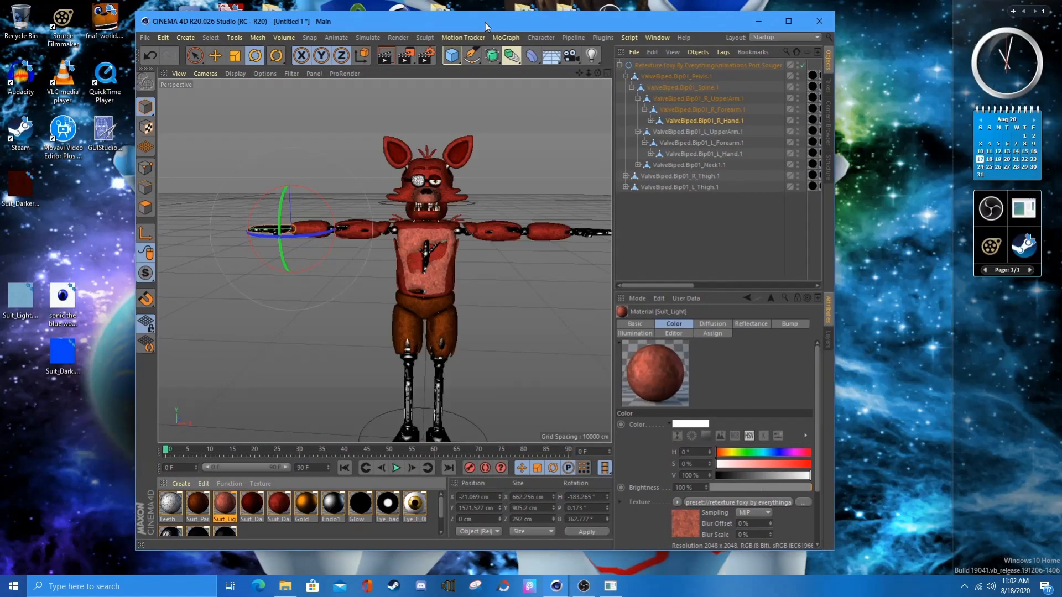
{"action": "double_click", "coordinate": [225, 503]}
{"action": "left_click", "coordinate": [590, 335]}
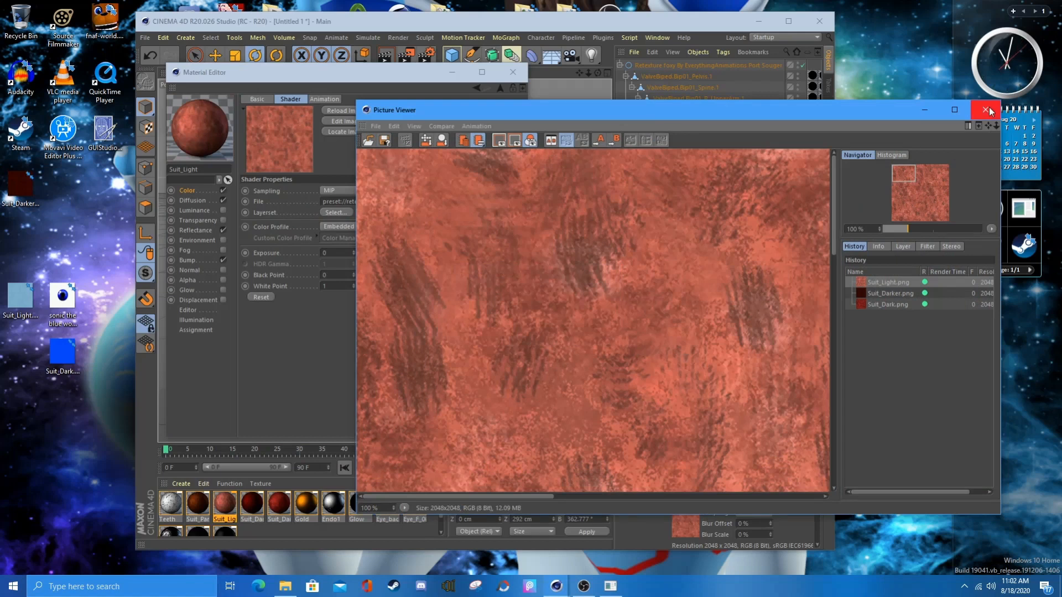
{"action": "left_click", "coordinate": [981, 106]}
{"action": "left_click", "coordinate": [517, 202]}
{"action": "left_click", "coordinate": [599, 362]}
{"action": "left_click", "coordinate": [452, 72]}
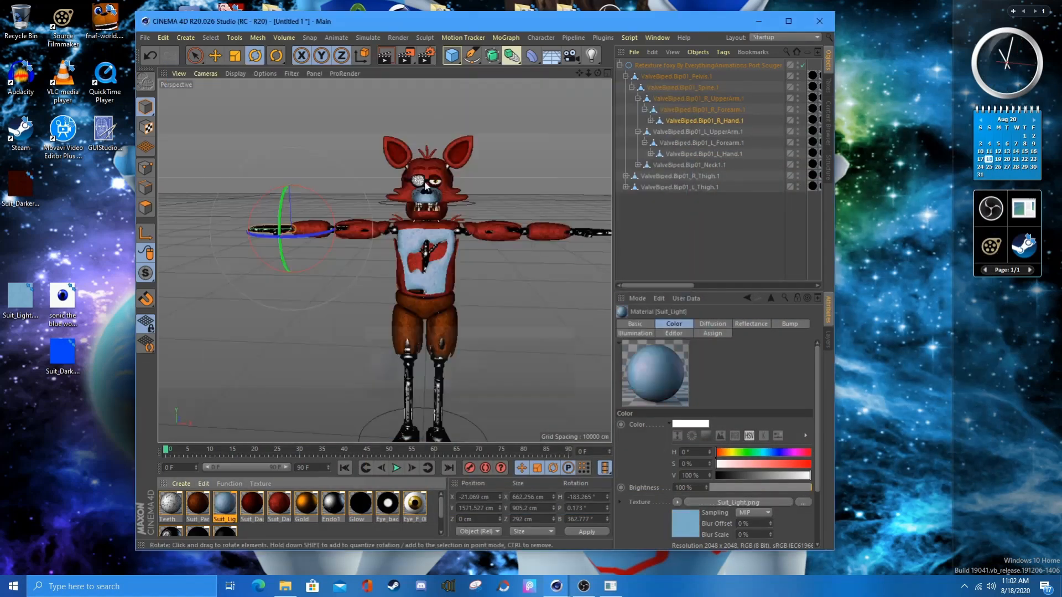
Load Suit_Dark.png from the desktop as the Suit_Dark material's colour texture.
{"action": "double_click", "coordinate": [279, 504]}
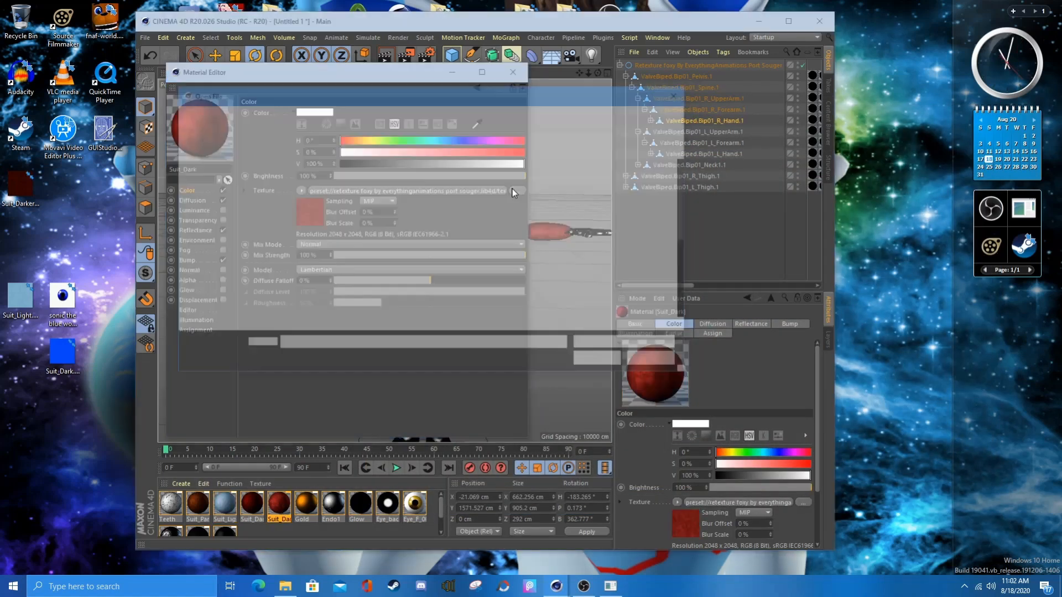
{"action": "left_click", "coordinate": [513, 188]}
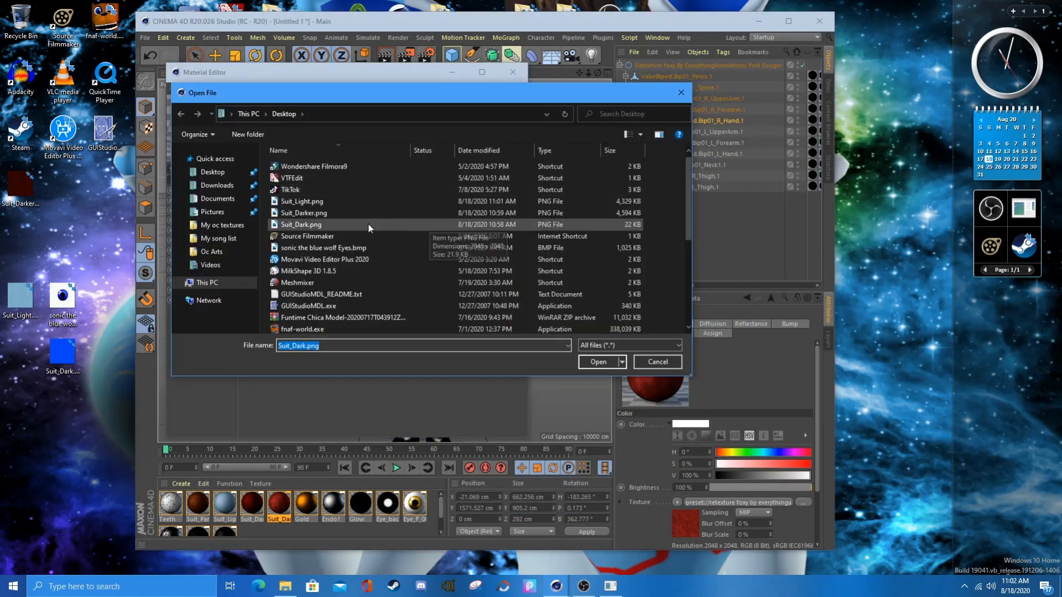
{"action": "left_click", "coordinate": [65, 378]}
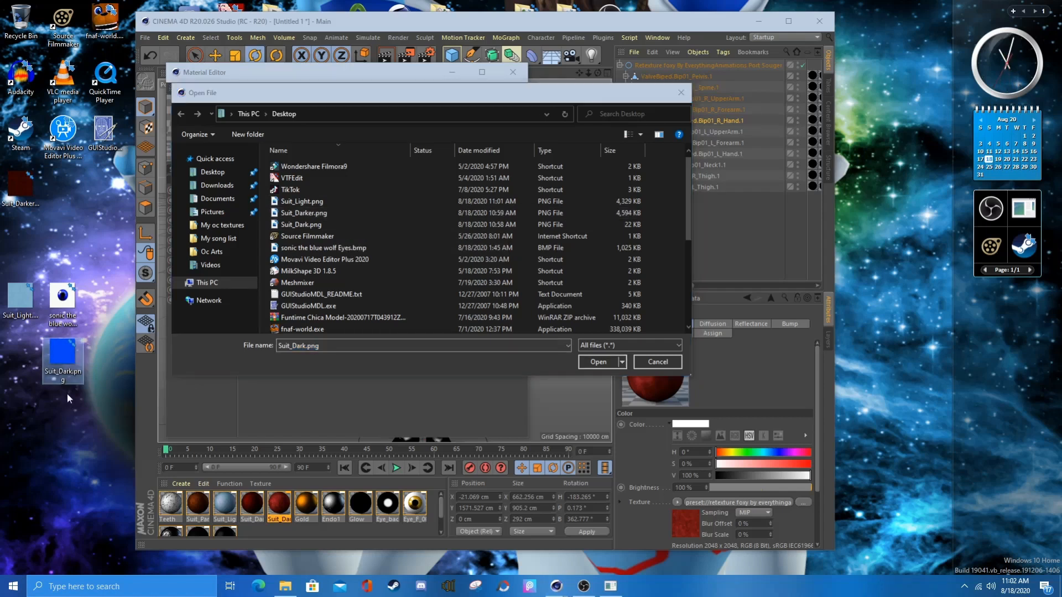
{"action": "double_click", "coordinate": [310, 227]}
{"action": "left_click", "coordinate": [542, 337]}
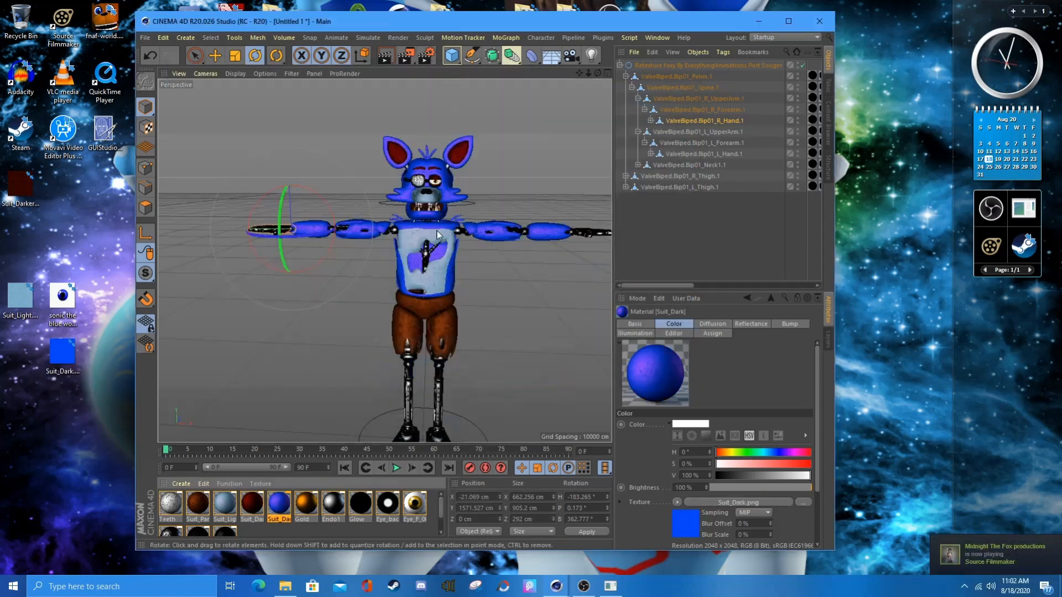
Load "sonic the blue wolf Eyes.bmp" as the colour texture of the Eye_F_001 material.
{"action": "double_click", "coordinate": [414, 503]}
{"action": "left_click", "coordinate": [514, 206]}
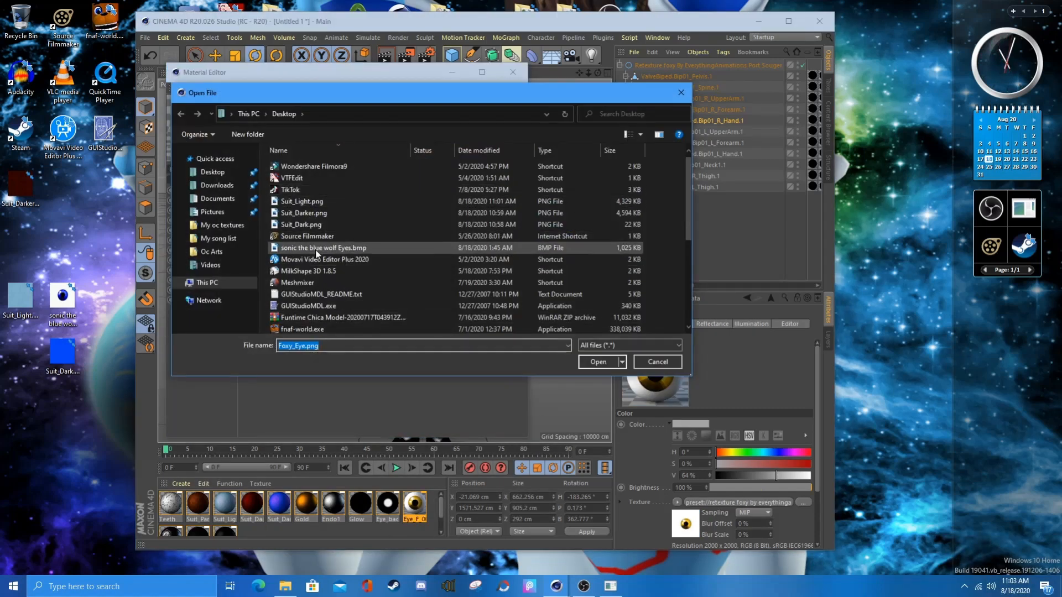
{"action": "left_click", "coordinate": [316, 250]}
{"action": "left_click", "coordinate": [586, 363]}
{"action": "left_click", "coordinate": [513, 72]}
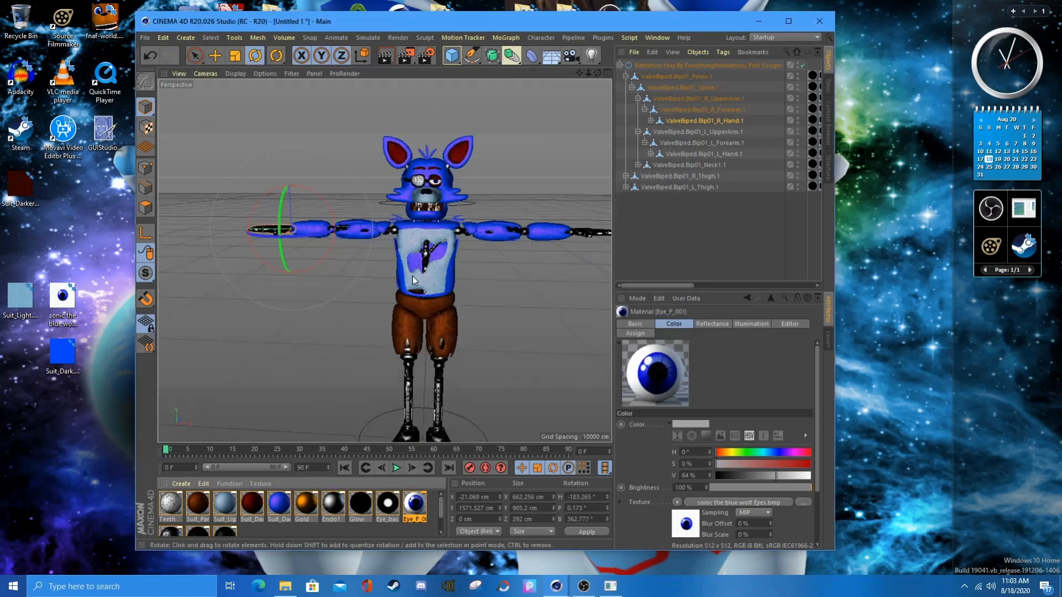
Close PaintTool SAI without saving the layer structure of Suit_Light.png and return to Cinema 4D.
{"action": "left_click", "coordinate": [757, 22]}
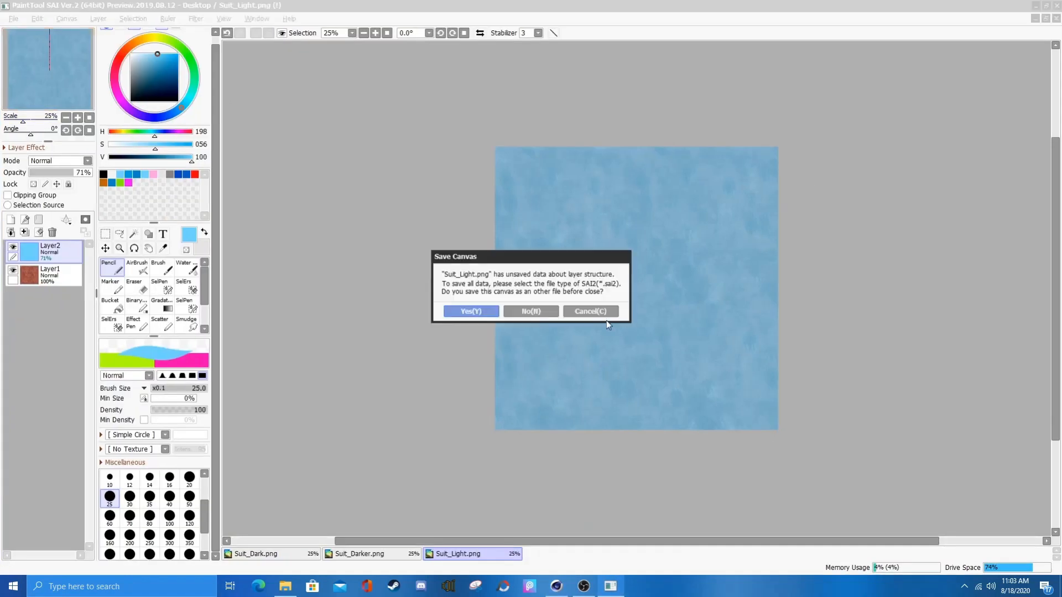
{"action": "left_click", "coordinate": [531, 311]}
{"action": "left_click", "coordinate": [556, 586]}
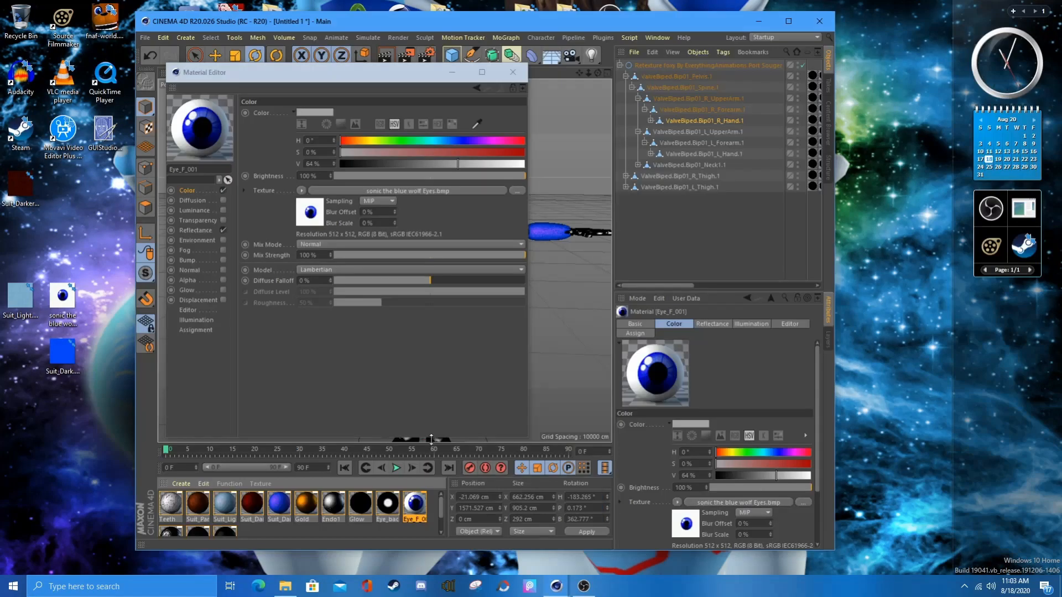
Load the blue Suit_Dark.png as the Suit_Darker material's colour texture.
{"action": "left_click", "coordinate": [198, 506]}
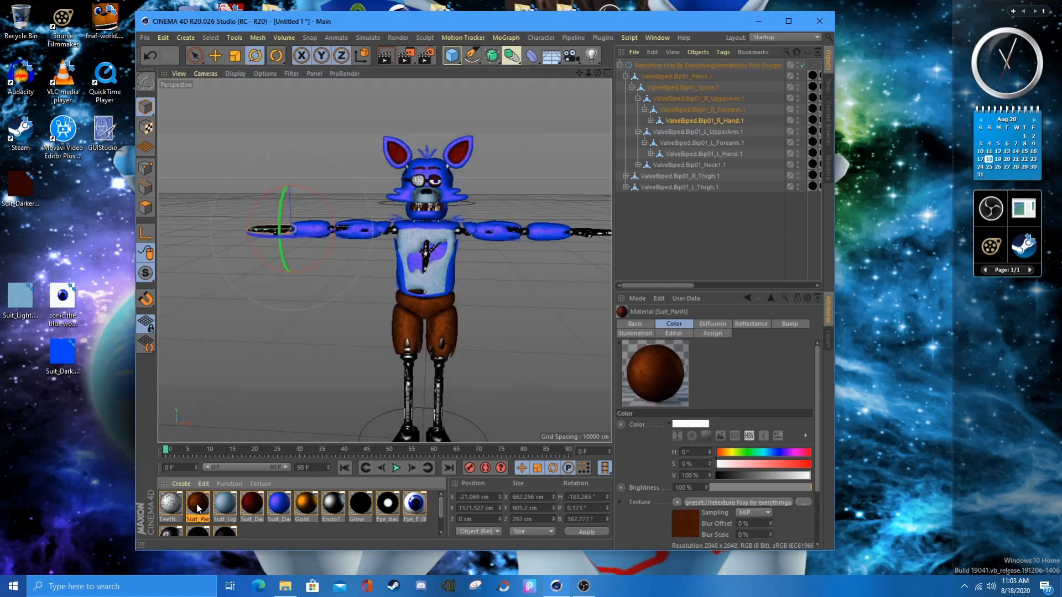
{"action": "left_click", "coordinate": [305, 532]}
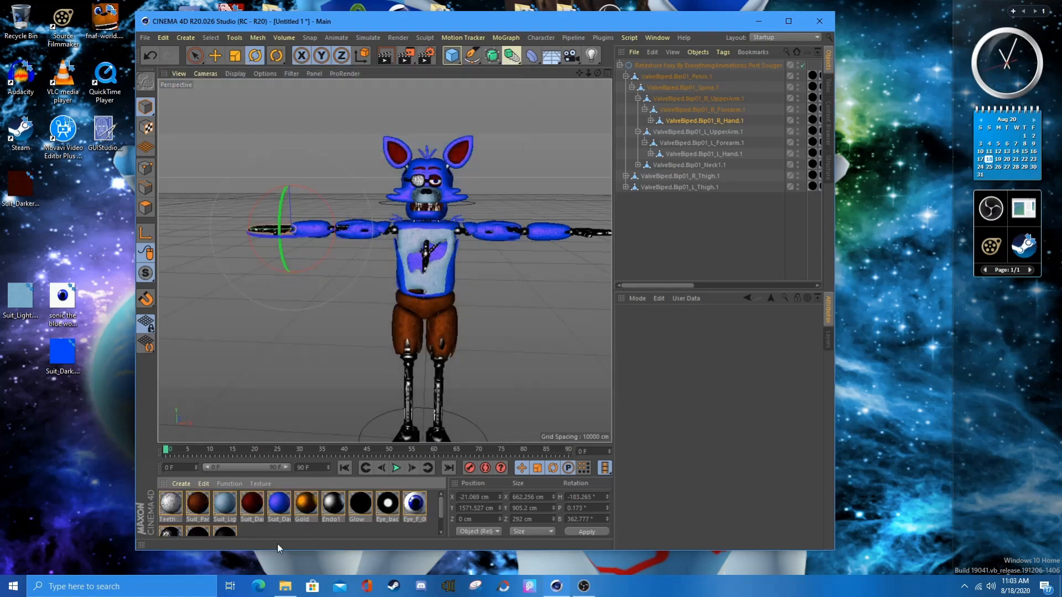
{"action": "double_click", "coordinate": [251, 503]}
{"action": "left_click", "coordinate": [513, 191]}
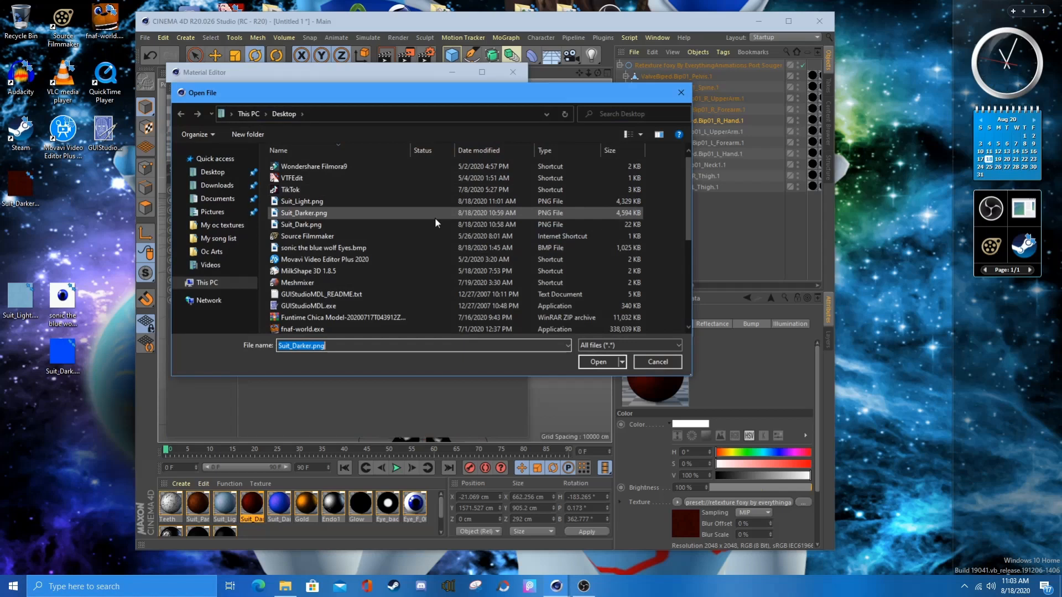
{"action": "double_click", "coordinate": [335, 222]}
{"action": "left_click", "coordinate": [550, 334]}
{"action": "left_click", "coordinate": [383, 531]}
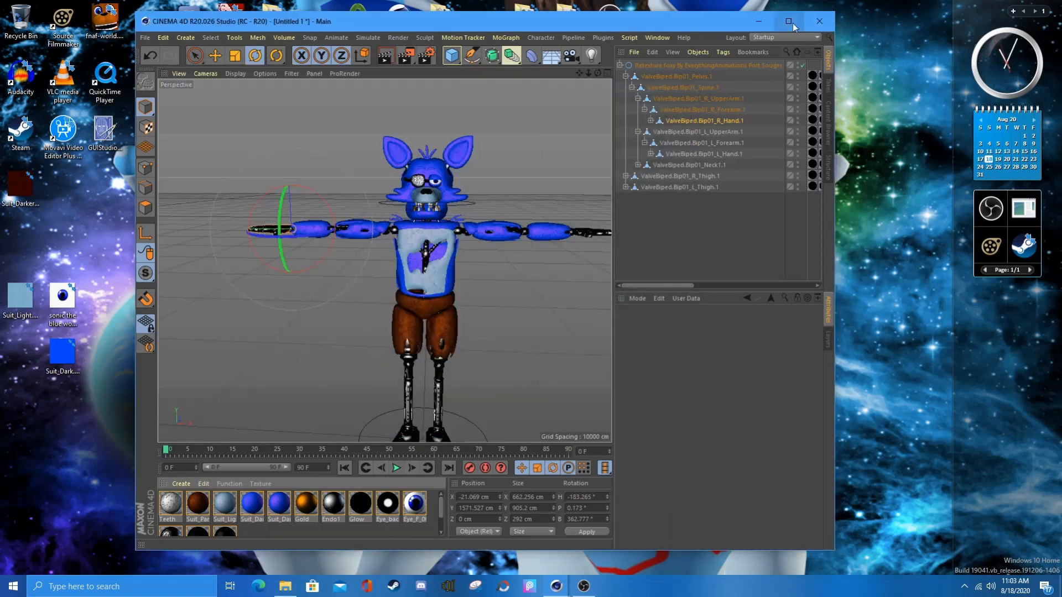
Maximize the Cinema 4D window and delete the Control_EyePatch.1 object from the character's head.
{"action": "left_click", "coordinate": [789, 21]}
{"action": "scroll", "coordinate": [450, 108], "scroll_direction": "up", "scroll_amount": 8}
{"action": "left_click", "coordinate": [407, 158]}
{"action": "left_click", "coordinate": [751, 148]}
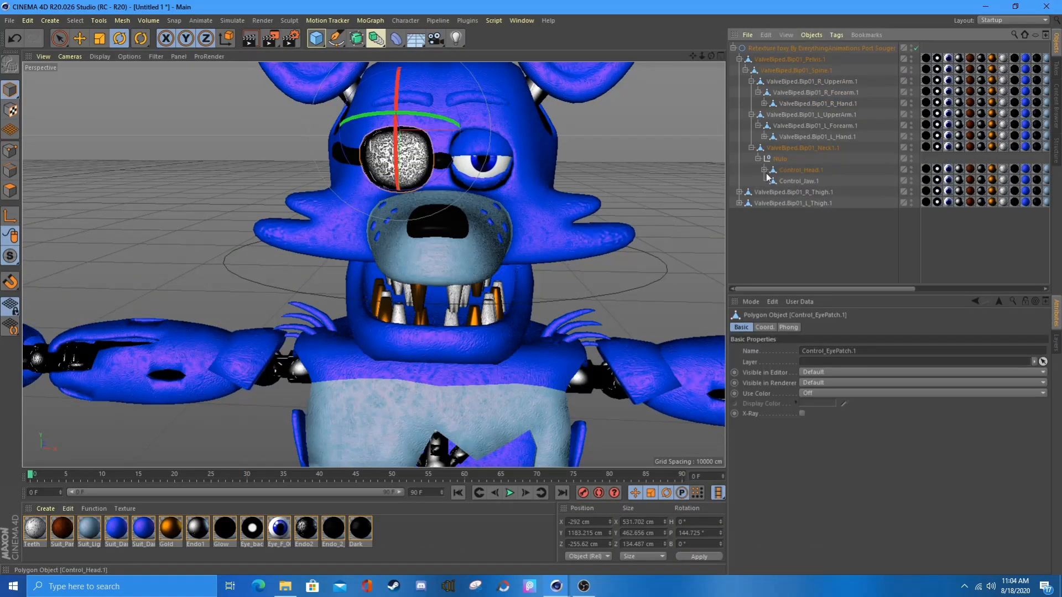
{"action": "left_click", "coordinate": [765, 171]}
{"action": "left_click", "coordinate": [766, 35]}
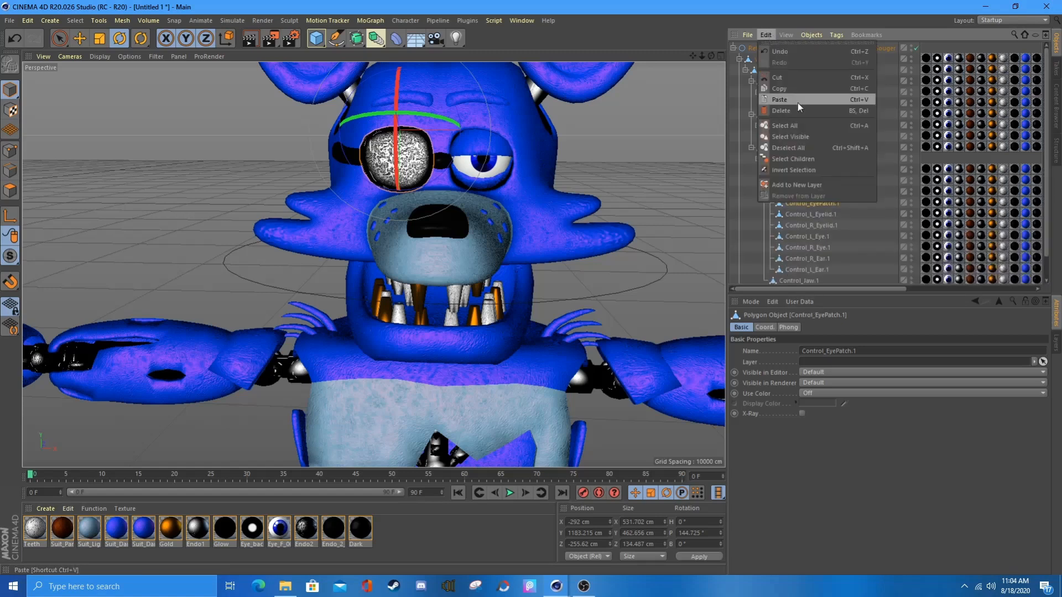
{"action": "left_click", "coordinate": [786, 111]}
{"action": "scroll", "coordinate": [452, 269], "scroll_direction": "down", "scroll_amount": 8}
{"action": "double_click", "coordinate": [62, 528]}
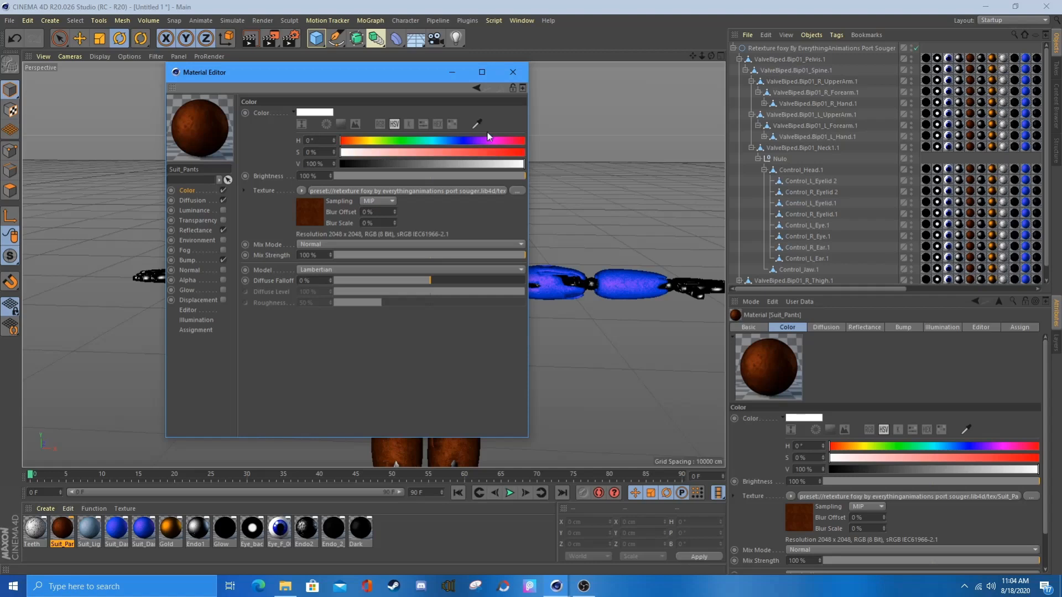
{"action": "left_click", "coordinate": [518, 71]}
Add the Beats headphones preset to the scene and raise it to the height of the character's head.
{"action": "key", "text": "shift+F8"}
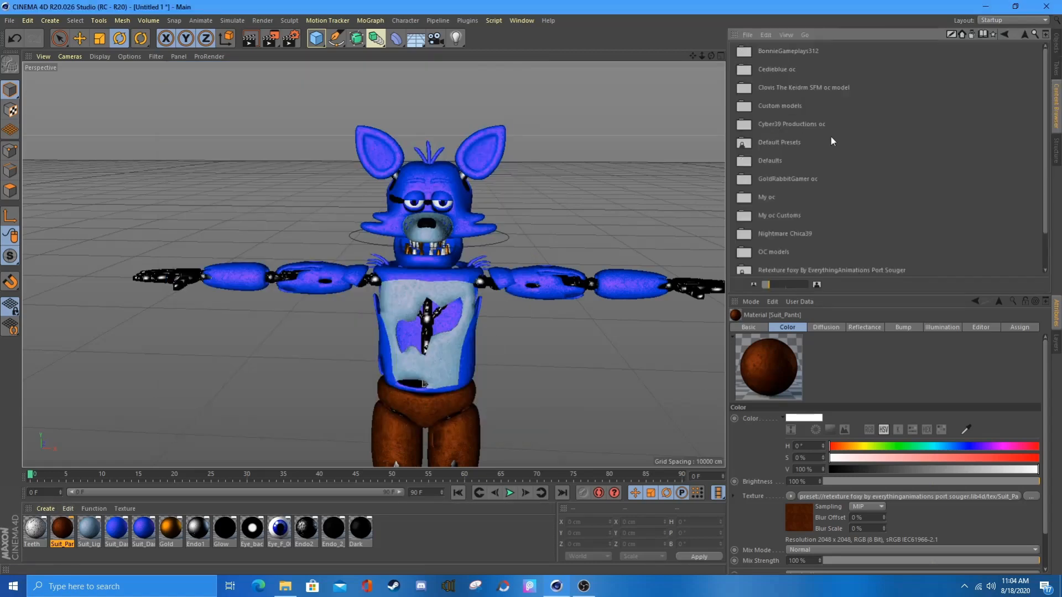
{"action": "double_click", "coordinate": [775, 124]}
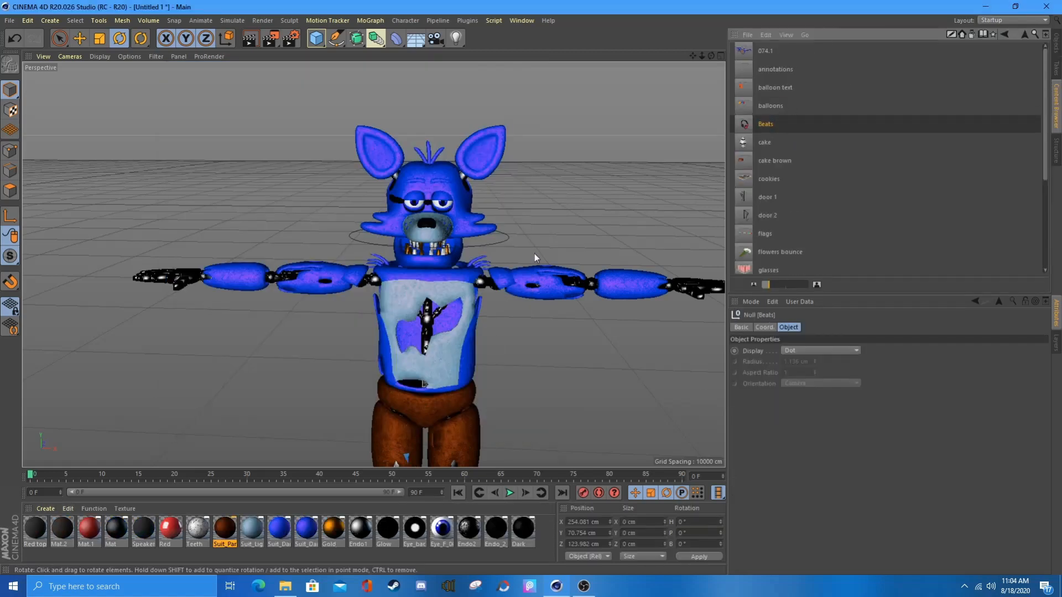
{"action": "scroll", "coordinate": [534, 253], "scroll_direction": "down", "scroll_amount": 3}
{"action": "left_click_drag", "start_coordinate": [480, 332], "coordinate": [482, 128]}
{"action": "scroll", "coordinate": [630, 117], "scroll_direction": "up", "scroll_amount": 5}
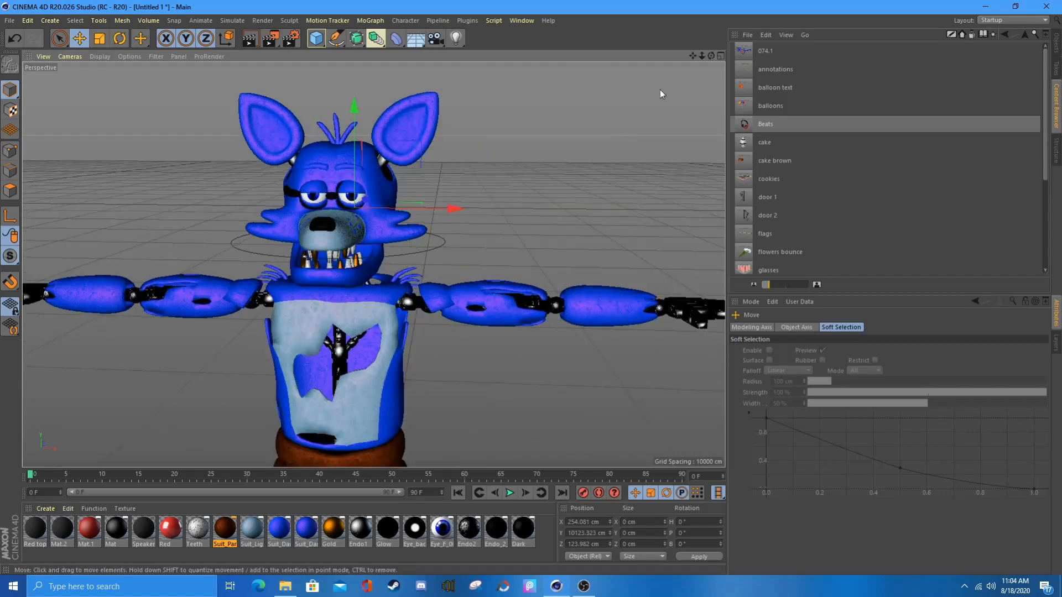
Move the Beats headphones out beside the character's head and scale them up to roughly double size.
{"action": "scroll", "coordinate": [478, 174], "scroll_direction": "up", "scroll_amount": 5}
{"action": "left_click_drag", "start_coordinate": [569, 220], "coordinate": [445, 245]}
{"action": "left_click", "coordinate": [80, 38]}
{"action": "left_click_drag", "start_coordinate": [444, 249], "coordinate": [398, 266], "text": "alt"}
{"action": "left_click", "coordinate": [100, 39]}
{"action": "left_click_drag", "start_coordinate": [492, 227], "coordinate": [641, 206]}
{"action": "left_click_drag", "start_coordinate": [479, 261], "coordinate": [556, 300]}
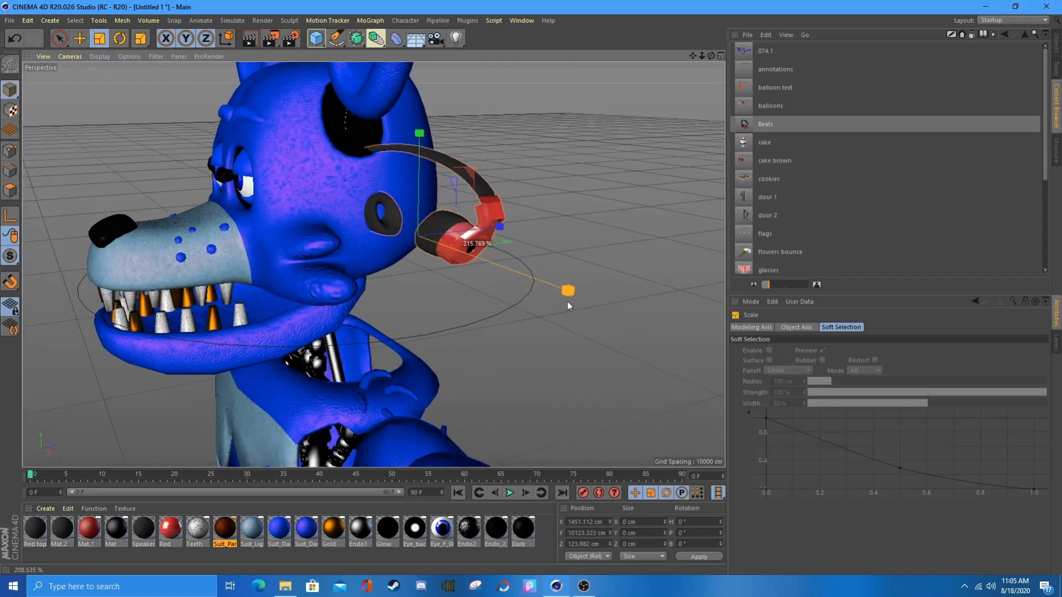
{"action": "left_click_drag", "start_coordinate": [420, 134], "coordinate": [421, 42]}
{"action": "left_click_drag", "start_coordinate": [428, 148], "coordinate": [528, 314]}
Move the headphones inward to X about 881 cm and lower them towards the character's jaw.
{"action": "left_click", "coordinate": [79, 38]}
{"action": "left_click_drag", "start_coordinate": [476, 365], "coordinate": [416, 350]}
{"action": "left_click_drag", "start_coordinate": [712, 56], "coordinate": [658, 41]}
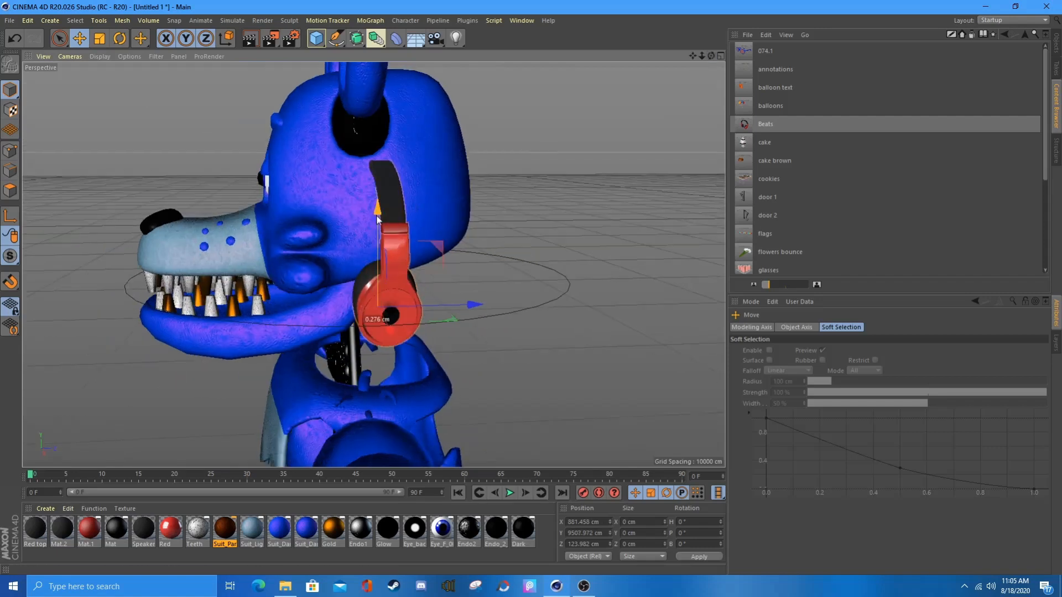
{"action": "left_click_drag", "start_coordinate": [379, 216], "coordinate": [380, 273]}
Tilt the headphones to about -42° pitch and move them to the neck at Z about -692 cm.
{"action": "left_click", "coordinate": [119, 38]}
{"action": "left_click_drag", "start_coordinate": [420, 315], "coordinate": [441, 355]}
{"action": "left_click", "coordinate": [79, 38]}
{"action": "left_click_drag", "start_coordinate": [447, 428], "coordinate": [315, 486]}
Adjust the headphones' scale and tilt them further to about -52.9° pitch.
{"action": "left_click", "coordinate": [99, 39]}
{"action": "left_click_drag", "start_coordinate": [354, 343], "coordinate": [321, 364], "text": "alt"}
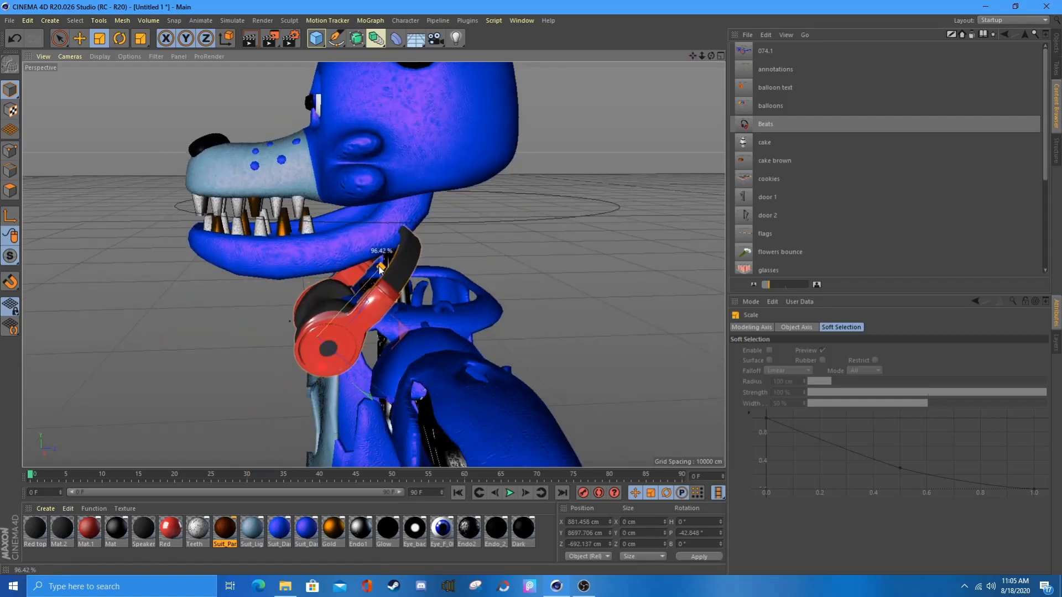
{"action": "key", "text": "r"}
{"action": "left_click_drag", "start_coordinate": [339, 270], "coordinate": [423, 261]}
Centre the headphones on the neck at X about 130 cm, Y about 8776 cm and Z about -608 cm.
{"action": "left_click", "coordinate": [80, 38]}
{"action": "left_click_drag", "start_coordinate": [422, 261], "coordinate": [637, 200], "text": "alt"}
{"action": "left_click_drag", "start_coordinate": [572, 301], "coordinate": [523, 299]}
{"action": "scroll", "coordinate": [523, 299], "scroll_direction": "down", "scroll_amount": 5}
{"action": "left_click_drag", "start_coordinate": [470, 335], "coordinate": [496, 336]}
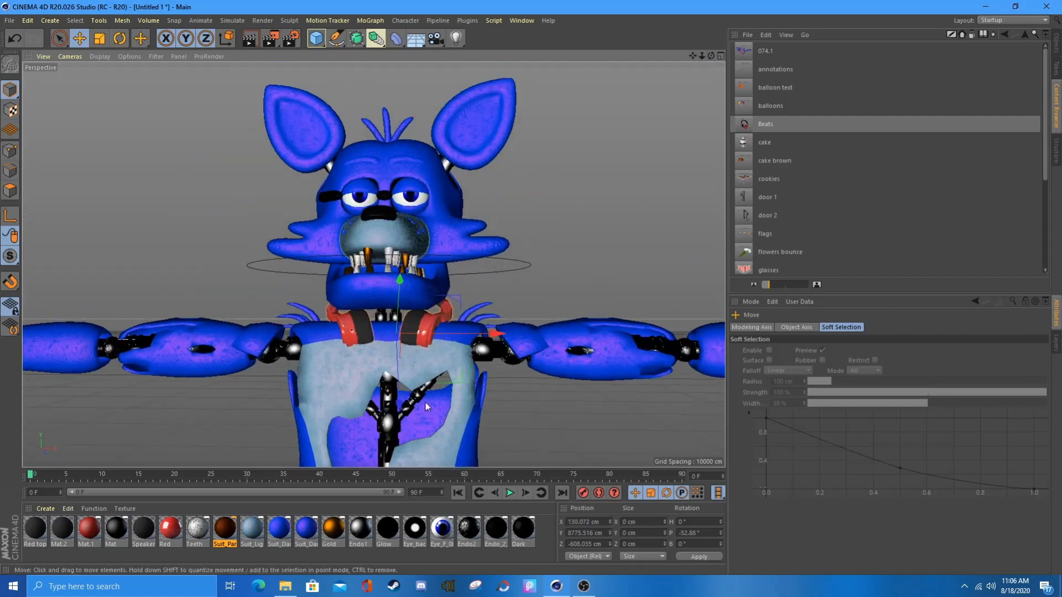
Enlarge the headphones around the neck and adjust their height and depth to suit the larger size.
{"action": "left_click_drag", "start_coordinate": [711, 56], "coordinate": [652, 58]}
{"action": "left_click_drag", "start_coordinate": [454, 261], "coordinate": [485, 260]}
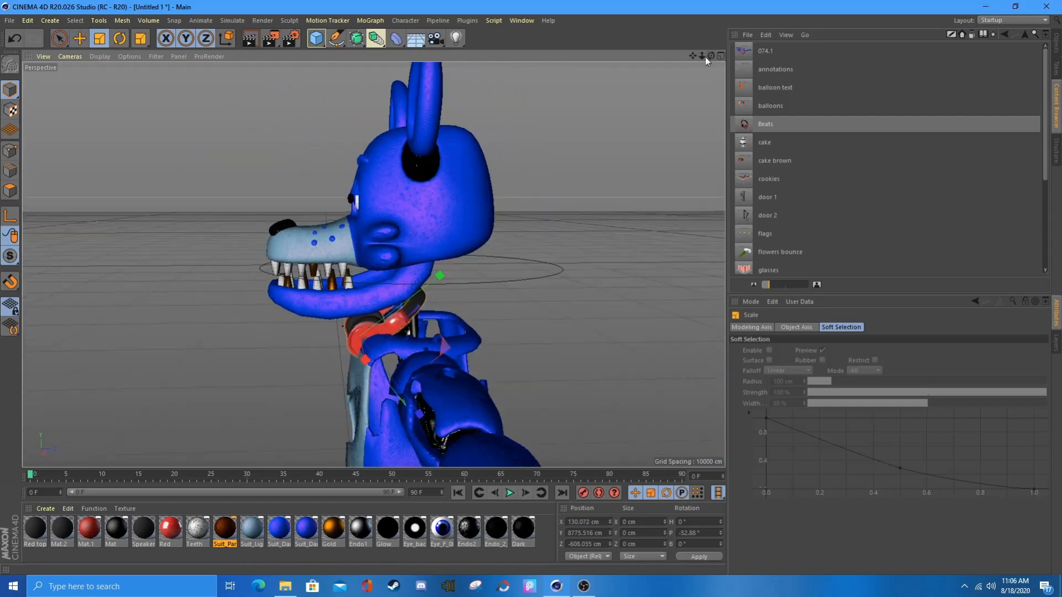
{"action": "left_click_drag", "start_coordinate": [380, 374], "coordinate": [581, 393]}
{"action": "left_click", "coordinate": [79, 37]}
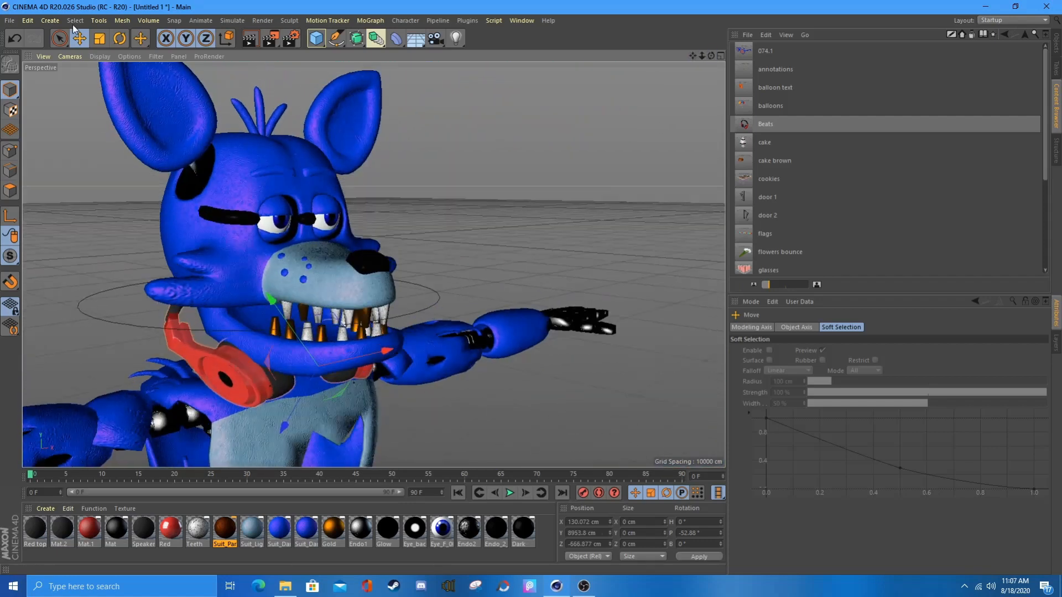
{"action": "left_click_drag", "start_coordinate": [545, 202], "coordinate": [498, 210], "text": "alt"}
{"action": "left_click_drag", "start_coordinate": [249, 442], "coordinate": [250, 374]}
Move the headphones forward to Z about -1206 cm and scale them so they hang around the neck over the chest.
{"action": "key", "text": "e"}
{"action": "left_click_drag", "start_coordinate": [686, 83], "coordinate": [331, 343], "text": "alt"}
{"action": "key", "text": "r"}
{"action": "left_click_drag", "start_coordinate": [260, 232], "coordinate": [299, 277]}
{"action": "key", "text": "t"}
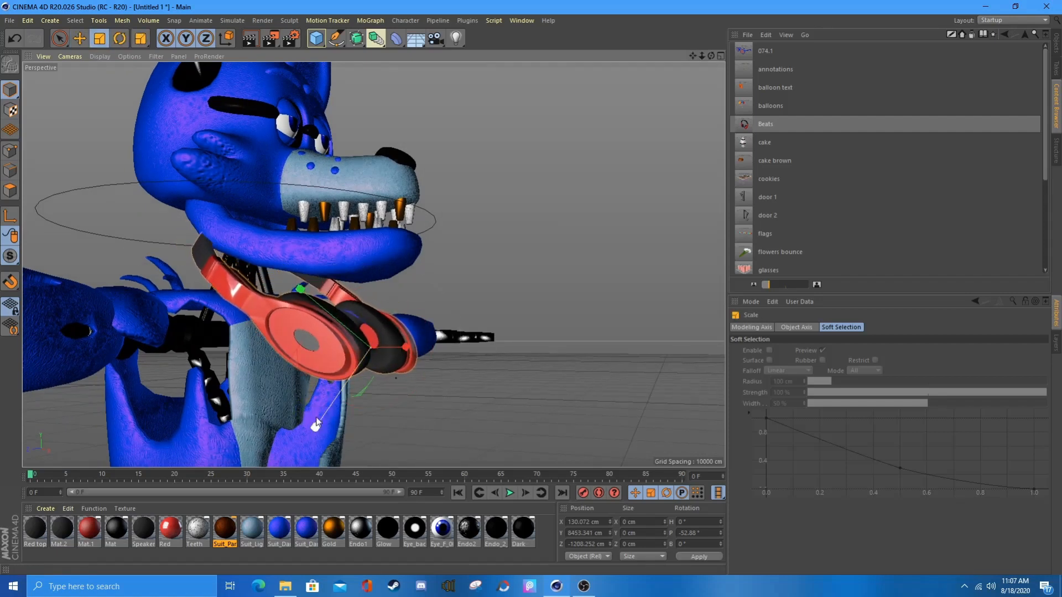
{"action": "left_click", "coordinate": [82, 46]}
{"action": "left_click_drag", "start_coordinate": [309, 439], "coordinate": [712, 59], "text": "alt"}
{"action": "left_click_drag", "start_coordinate": [526, 365], "coordinate": [712, 56], "text": "alt"}
Add the 074.1 sunglasses preset to the scene and move it up to the character's face.
{"action": "left_click", "coordinate": [773, 50]}
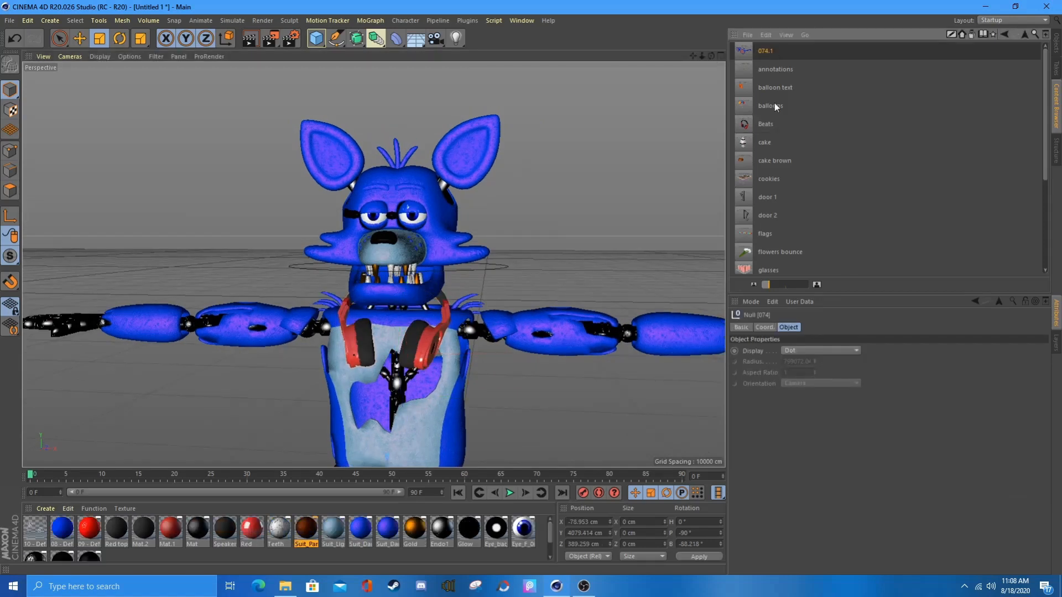
{"action": "scroll", "coordinate": [429, 288], "scroll_direction": "down", "scroll_amount": 5}
{"action": "key", "text": "e"}
{"action": "left_click_drag", "start_coordinate": [503, 425], "coordinate": [722, 252]}
{"action": "scroll", "coordinate": [489, 288], "scroll_direction": "up", "scroll_amount": 3}
{"action": "scroll", "coordinate": [577, 247], "scroll_direction": "up", "scroll_amount": 4}
{"action": "key", "text": "t"}
{"action": "left_click", "coordinate": [80, 43]}
{"action": "left_click_drag", "start_coordinate": [595, 271], "coordinate": [329, 241]}
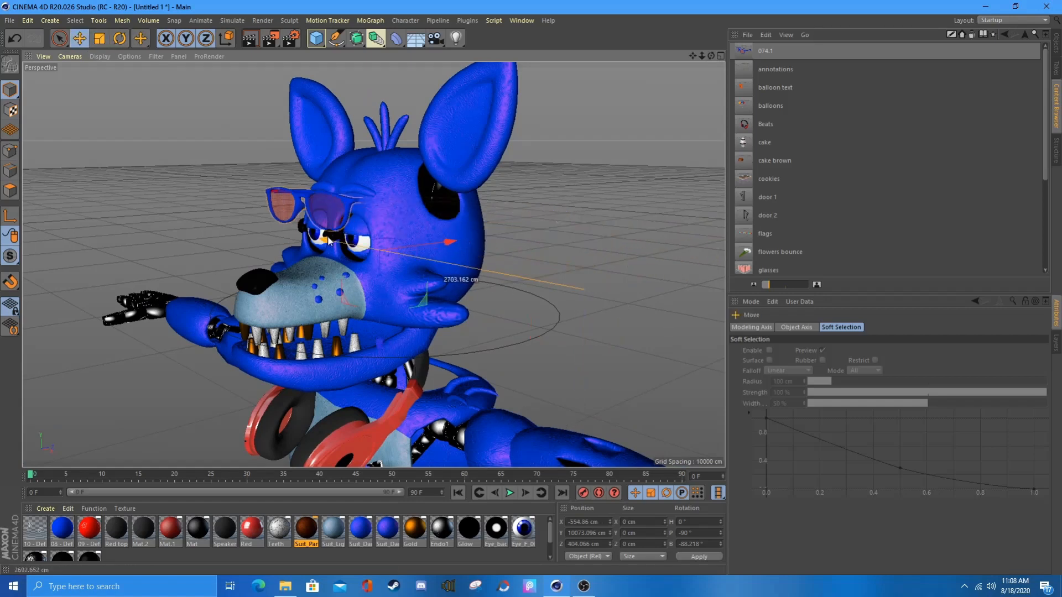
Lower the sunglasses on the face and scale them up to about 144%.
{"action": "left_click_drag", "start_coordinate": [702, 60], "coordinate": [242, 292]}
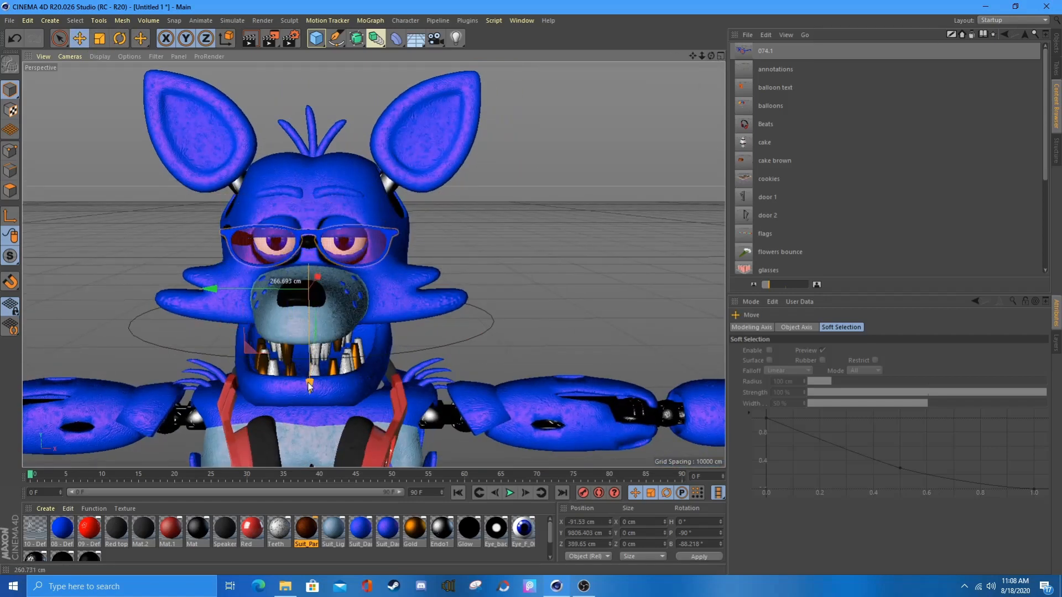
{"action": "left_click_drag", "start_coordinate": [313, 343], "coordinate": [306, 434]}
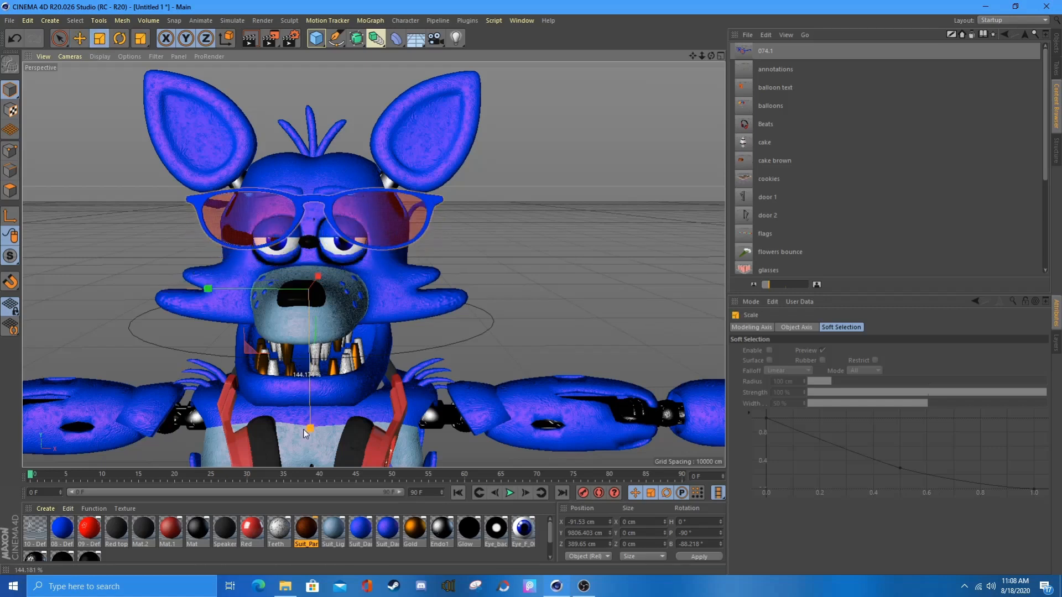
{"action": "left_click_drag", "start_coordinate": [312, 321], "coordinate": [311, 344]}
Move the sunglasses back against the head and tilt them to about -104° pitch.
{"action": "left_click_drag", "start_coordinate": [710, 60], "coordinate": [555, 293]}
{"action": "left_click_drag", "start_coordinate": [556, 294], "coordinate": [550, 296]}
{"action": "left_click_drag", "start_coordinate": [431, 288], "coordinate": [281, 308]}
{"action": "key", "text": "r"}
{"action": "key", "text": "e"}
{"action": "left_click_drag", "start_coordinate": [406, 324], "coordinate": [397, 324]}
Tilt the sunglasses to about -109° pitch and raise them onto the forehead at Y about 9685 cm.
{"action": "key", "text": "r"}
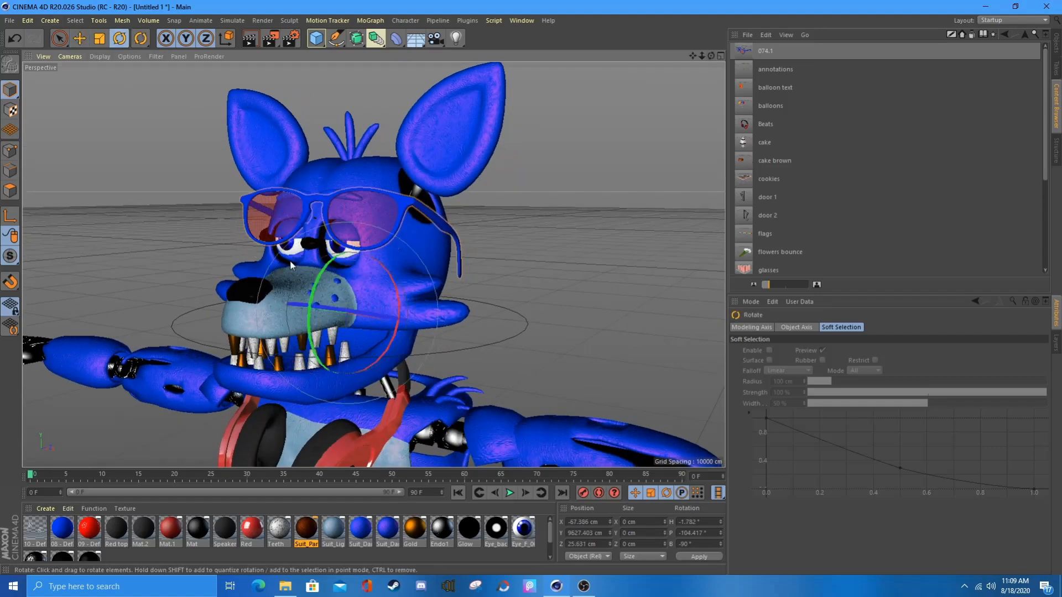
{"action": "left_click_drag", "start_coordinate": [311, 306], "coordinate": [312, 294]}
{"action": "key", "text": "e"}
{"action": "left_click_drag", "start_coordinate": [395, 329], "coordinate": [393, 330]}
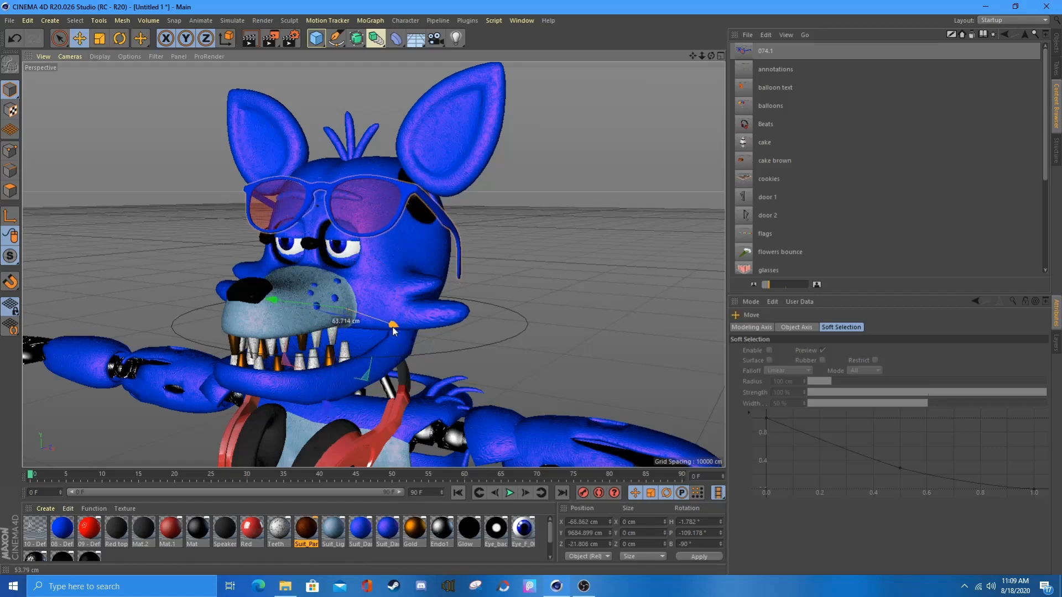
Rotate the left and right eyelid controls to open both of the character's eyes wide.
{"action": "left_click_drag", "start_coordinate": [711, 56], "coordinate": [673, 61]}
{"action": "left_click", "coordinate": [1056, 41]}
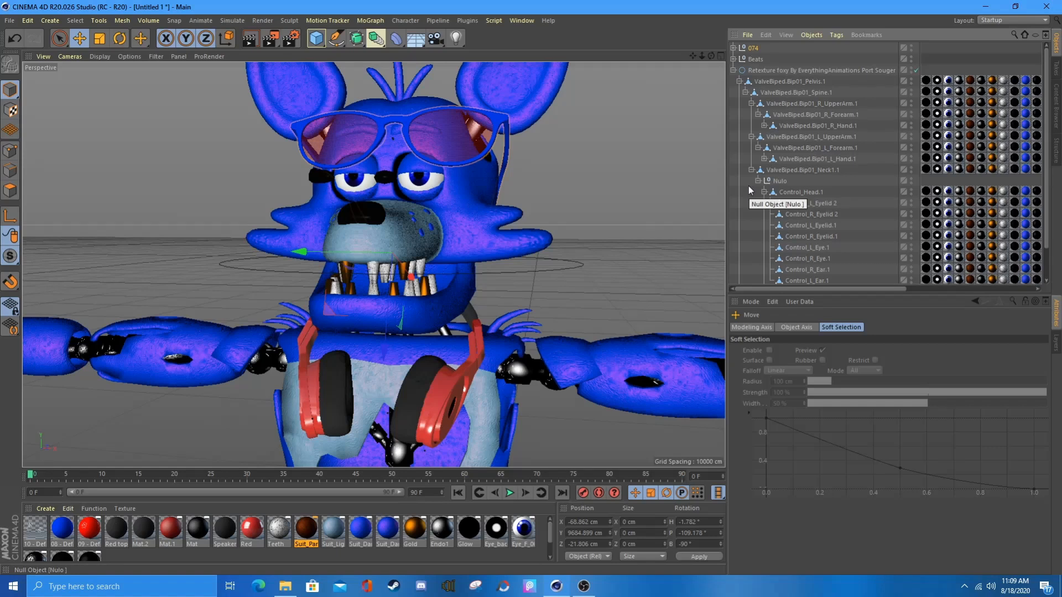
{"action": "left_click", "coordinate": [360, 196]}
{"action": "key", "text": "r"}
{"action": "left_click_drag", "start_coordinate": [348, 209], "coordinate": [350, 224]}
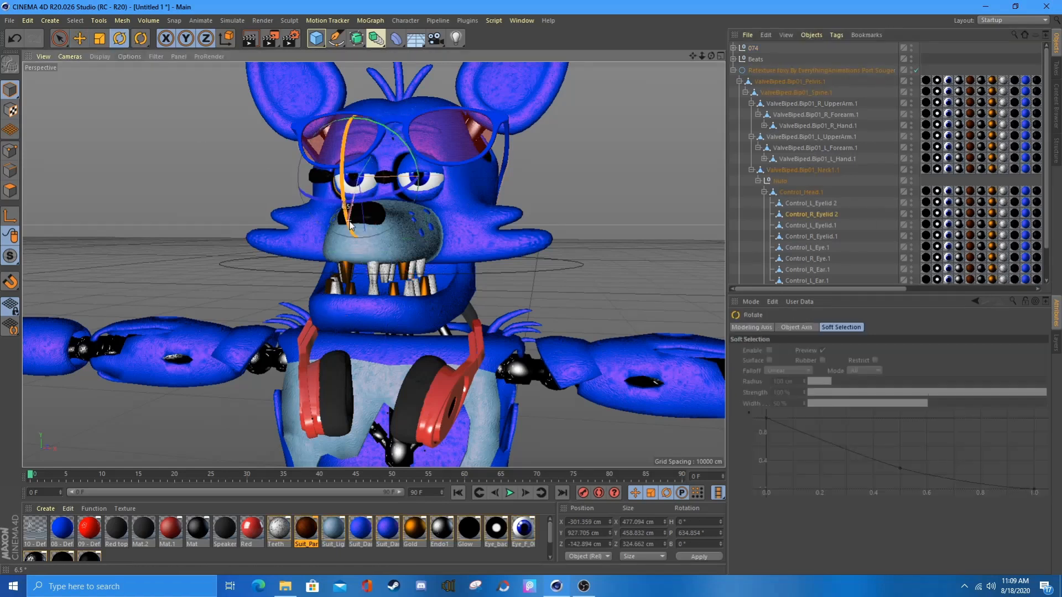
{"action": "scroll", "coordinate": [848, 238], "scroll_direction": "down", "scroll_amount": 3}
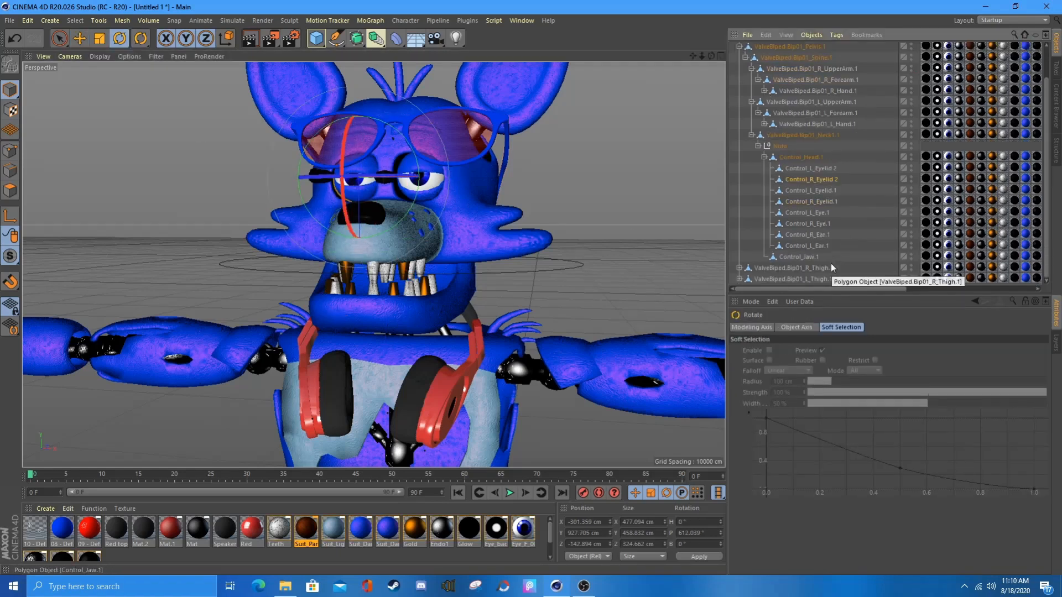
{"action": "left_click", "coordinate": [436, 236]}
{"action": "left_click_drag", "start_coordinate": [413, 213], "coordinate": [412, 169]}
{"action": "left_click", "coordinate": [812, 201]}
{"action": "left_click_drag", "start_coordinate": [347, 209], "coordinate": [344, 166]}
Rotate the jaw upward to close the mouth and swing both upper arms down to the character's sides.
{"action": "left_click", "coordinate": [396, 308]}
{"action": "left_click_drag", "start_coordinate": [387, 238], "coordinate": [379, 264]}
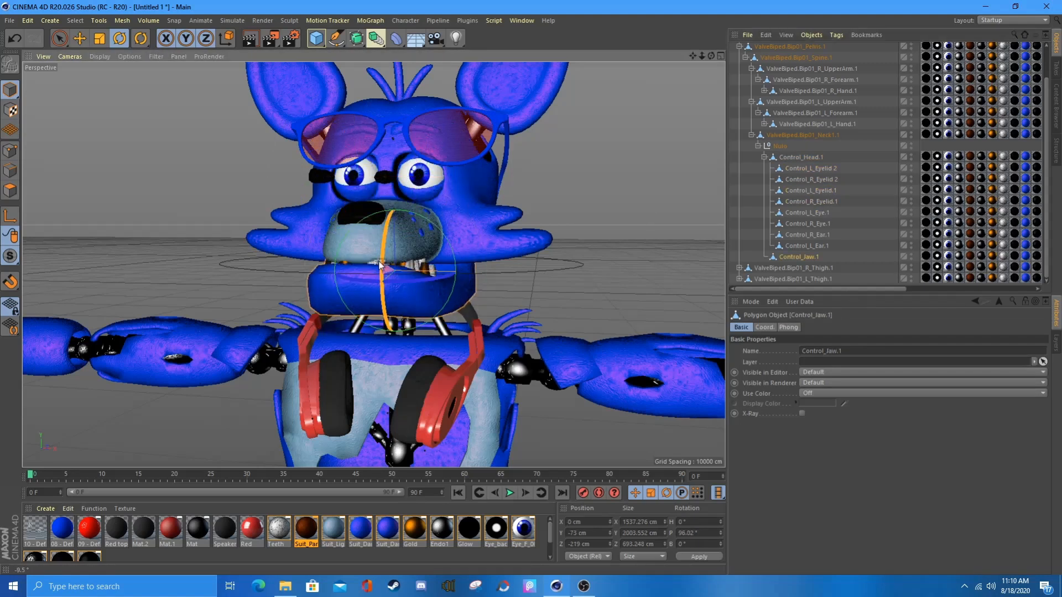
{"action": "left_click_drag", "start_coordinate": [595, 319], "coordinate": [610, 410]}
{"action": "left_click", "coordinate": [182, 363]}
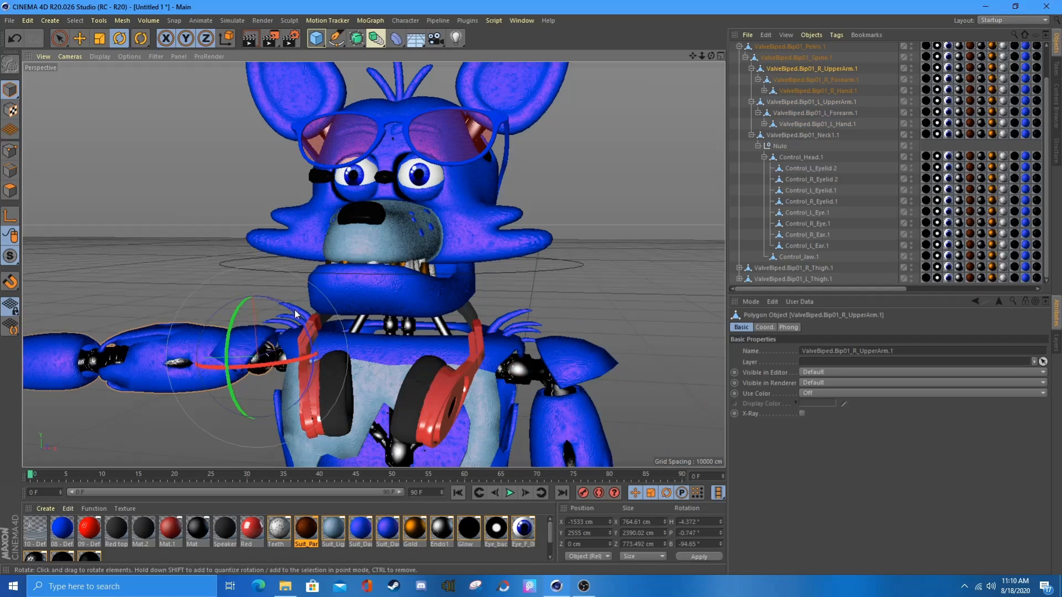
{"action": "left_click_drag", "start_coordinate": [302, 343], "coordinate": [284, 301]}
Collapse the neck hierarchy, select the 074 sunglasses and tilt them to about -87° pitch.
{"action": "left_click", "coordinate": [752, 136]}
{"action": "left_click", "coordinate": [775, 238]}
{"action": "left_click", "coordinate": [456, 144]}
{"action": "left_click", "coordinate": [774, 238]}
{"action": "left_click", "coordinate": [733, 48]}
{"action": "left_click", "coordinate": [733, 48]}
{"action": "left_click", "coordinate": [754, 48]}
{"action": "mouse_move", "coordinate": [379, 241]}
{"action": "left_mouse_down"}
{"action": "mouse_move", "coordinate": [380, 268]}
{"action": "mouse_move", "coordinate": [378, 250]}
{"action": "left_mouse_up"}
Move the sunglasses down from the forehead and adjust their depth so they cover the eyes.
{"action": "left_click_drag", "start_coordinate": [629, 152], "coordinate": [272, 181], "text": "alt"}
{"action": "key", "text": "e"}
{"action": "left_click_drag", "start_coordinate": [652, 236], "coordinate": [671, 236]}
{"action": "left_click_drag", "start_coordinate": [609, 222], "coordinate": [153, 78], "text": "alt"}
{"action": "left_click_drag", "start_coordinate": [625, 273], "coordinate": [638, 271]}
Centre the sunglasses sideways on the face and adjust their scale to fit across the eyes.
{"action": "left_click_drag", "start_coordinate": [133, 205], "coordinate": [470, 224], "text": "alt"}
{"action": "left_click_drag", "start_coordinate": [214, 262], "coordinate": [205, 261]}
{"action": "left_click_drag", "start_coordinate": [310, 299], "coordinate": [307, 357]}
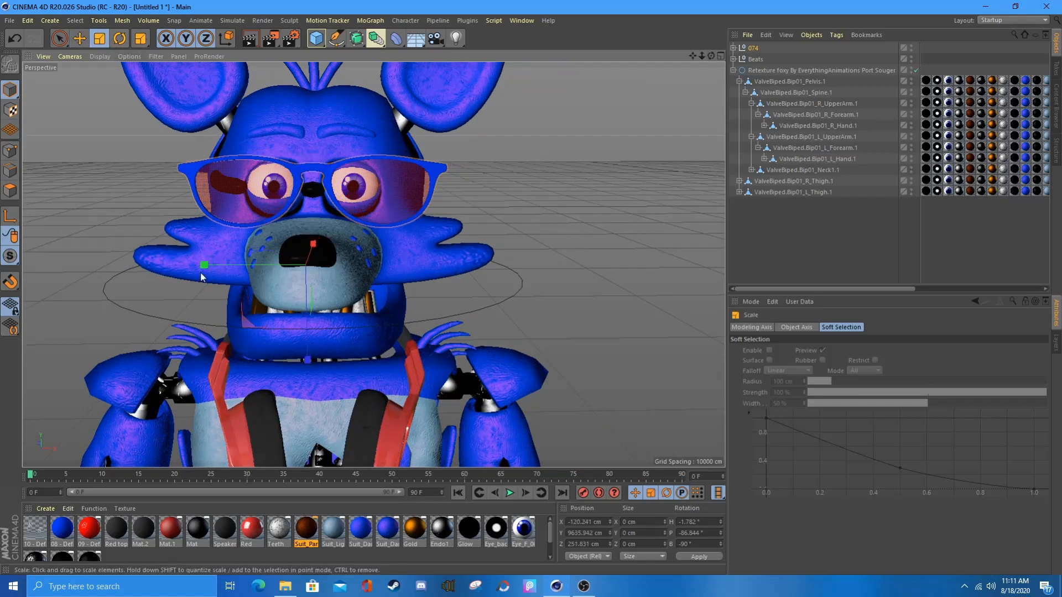
{"action": "left_click_drag", "start_coordinate": [202, 277], "coordinate": [378, 275]}
{"action": "left_click_drag", "start_coordinate": [692, 56], "coordinate": [543, 143]}
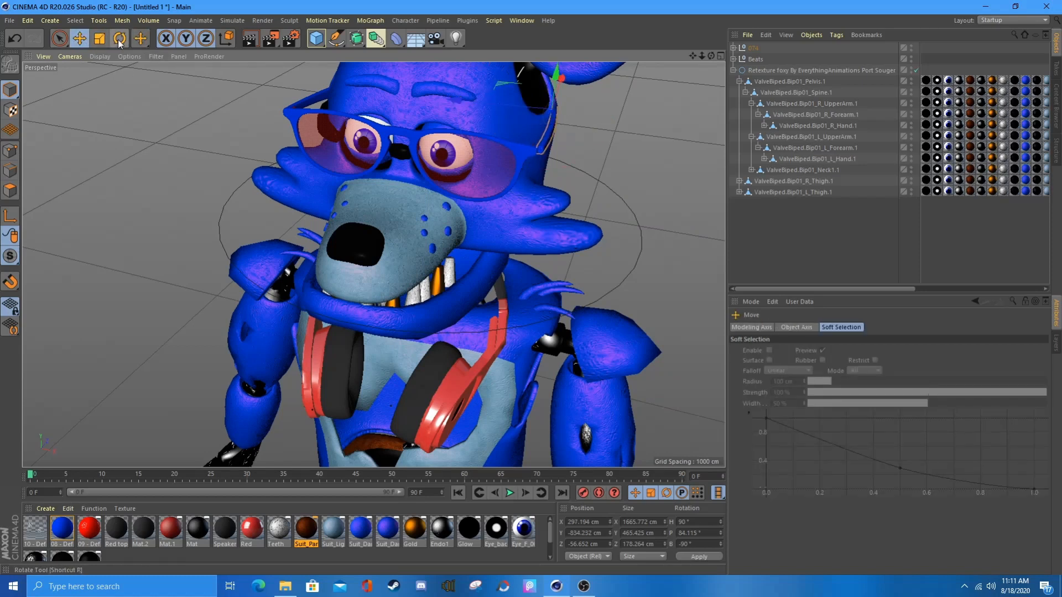
Rotate and shift the sunglasses' temple arm so it follows the side of the head.
{"action": "left_click", "coordinate": [119, 44]}
{"action": "left_click_drag", "start_coordinate": [563, 131], "coordinate": [567, 140]}
{"action": "left_click_drag", "start_coordinate": [711, 57], "coordinate": [614, 33]}
{"action": "scroll", "coordinate": [606, 116], "scroll_direction": "up", "scroll_amount": 6}
{"action": "left_click_drag", "start_coordinate": [373, 264], "coordinate": [599, 137], "text": "alt"}
{"action": "key", "text": "e"}
{"action": "left_click_drag", "start_coordinate": [712, 56], "coordinate": [774, 102]}
Fine-tune the temple arm's rotation to about 87.9° pitch.
{"action": "left_click", "coordinate": [119, 39]}
{"action": "left_click_drag", "start_coordinate": [429, 93], "coordinate": [424, 97]}
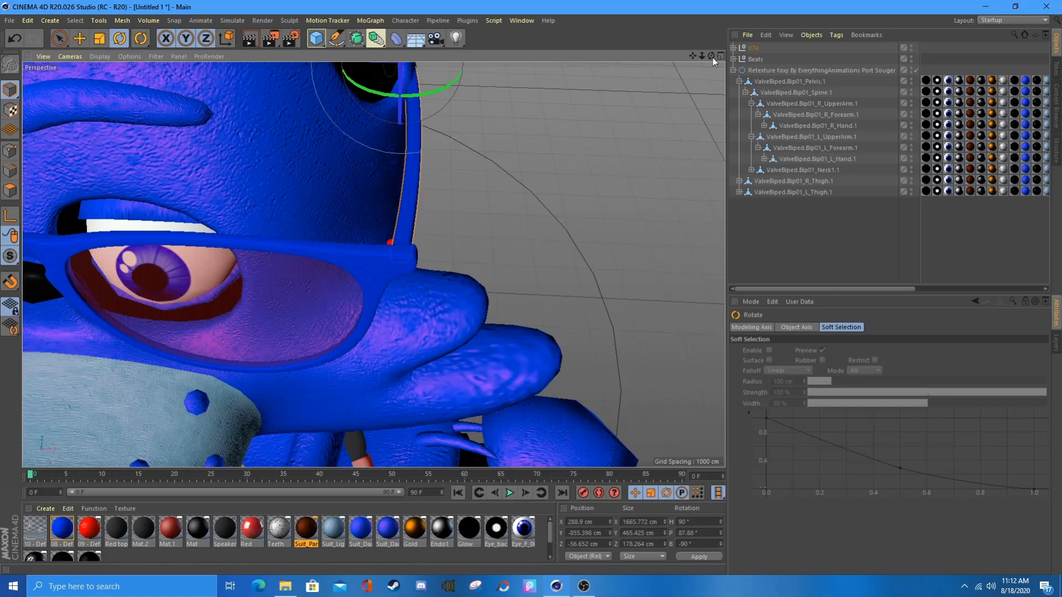
{"action": "left_click_drag", "start_coordinate": [711, 56], "coordinate": [645, 25]}
{"action": "scroll", "coordinate": [484, 274], "scroll_direction": "down", "scroll_amount": 10}
{"action": "scroll", "coordinate": [507, 249], "scroll_direction": "up", "scroll_amount": 5}
{"action": "left_click_drag", "start_coordinate": [712, 59], "coordinate": [697, 64]}
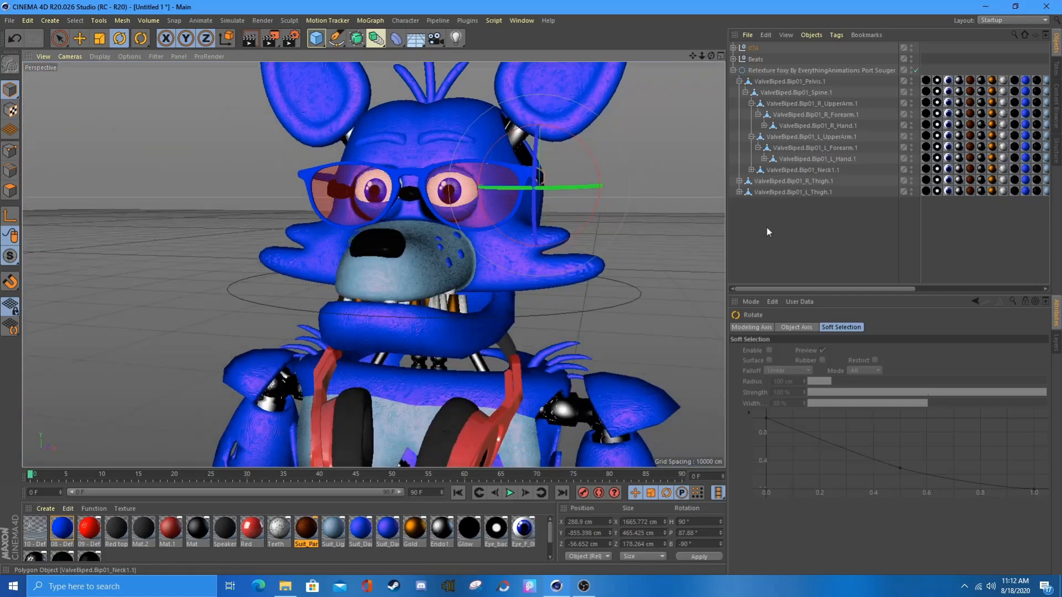
Switch to File Explorer, open the hats pack library from the Desktop's C4D Models folder, and enlarge Cinema 4D's Content Browser window.
{"action": "left_click", "coordinate": [285, 586]}
{"action": "left_click", "coordinate": [380, 238]}
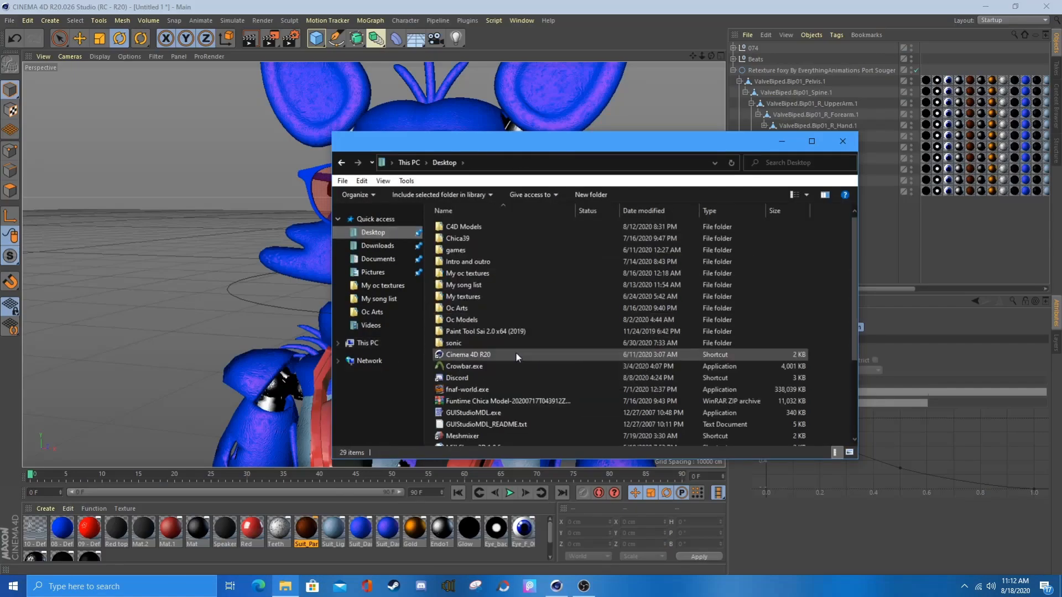
{"action": "double_click", "coordinate": [482, 227]}
{"action": "double_click", "coordinate": [487, 240]}
{"action": "left_click_drag", "start_coordinate": [644, 328], "coordinate": [442, 165]}
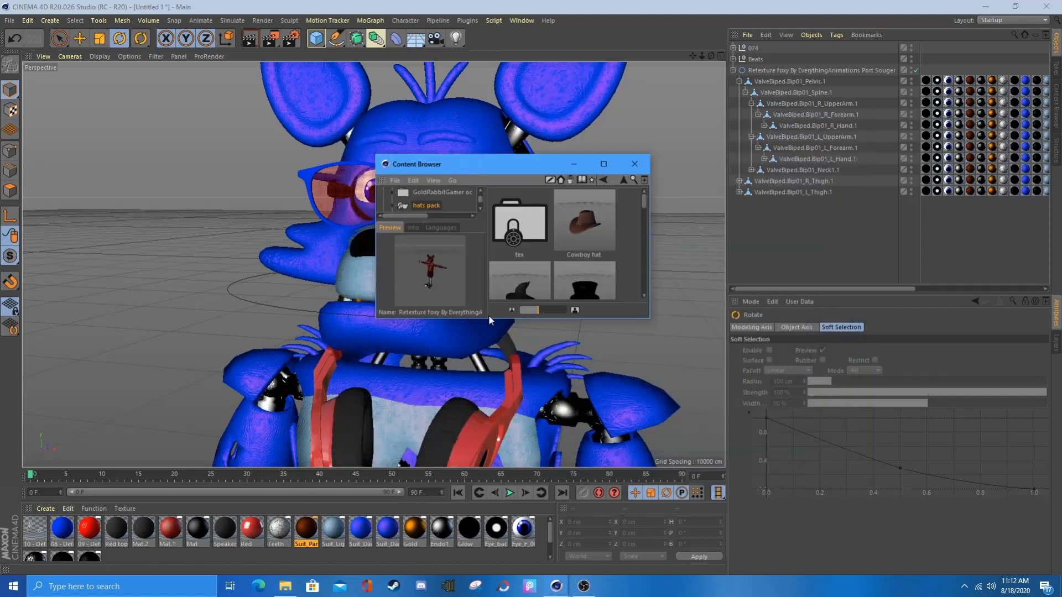
{"action": "left_click_drag", "start_coordinate": [490, 319], "coordinate": [526, 400]}
{"action": "left_click_drag", "start_coordinate": [651, 327], "coordinate": [685, 323]}
Browse the hats pack presets and add the Sherrif Hat to the scene.
{"action": "scroll", "coordinate": [658, 315], "scroll_direction": "down", "scroll_amount": 3}
{"action": "scroll", "coordinate": [659, 315], "scroll_direction": "down", "scroll_amount": 5}
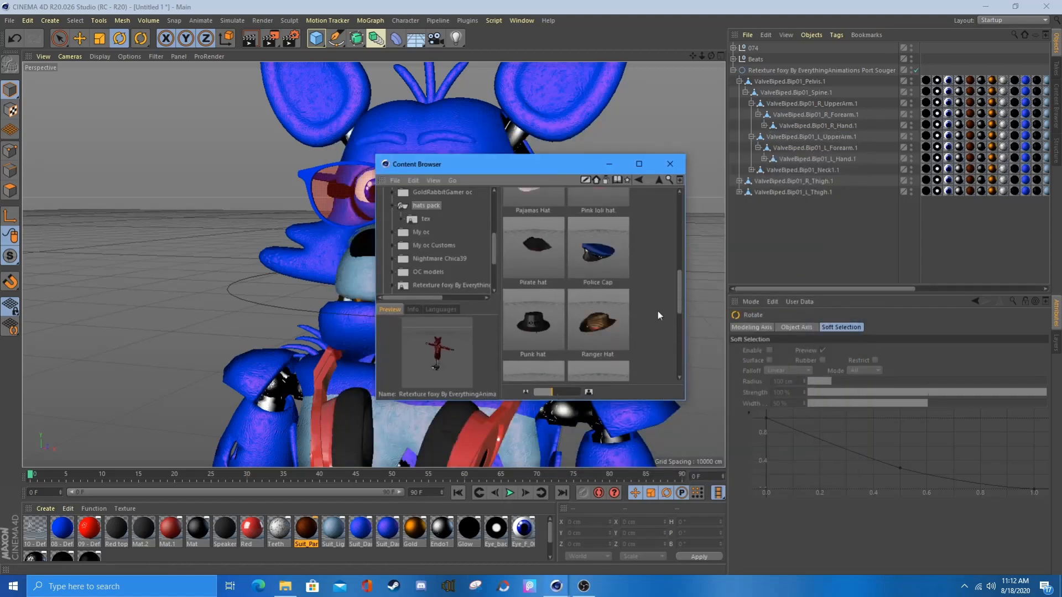
{"action": "left_click", "coordinate": [535, 252]}
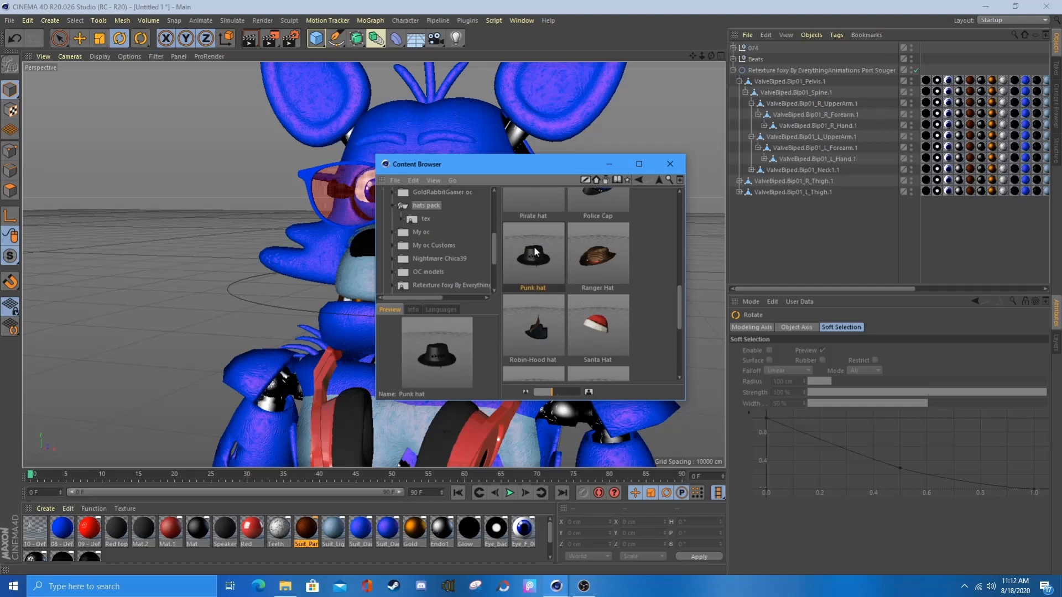
{"action": "scroll", "coordinate": [653, 309], "scroll_direction": "up", "scroll_amount": 6}
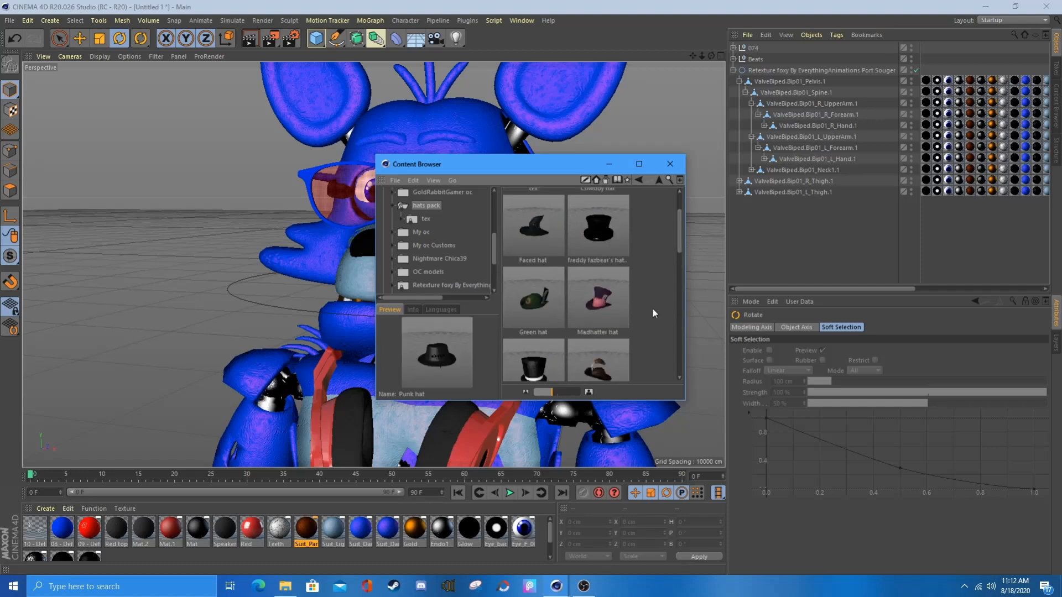
{"action": "scroll", "coordinate": [652, 309], "scroll_direction": "down", "scroll_amount": 6}
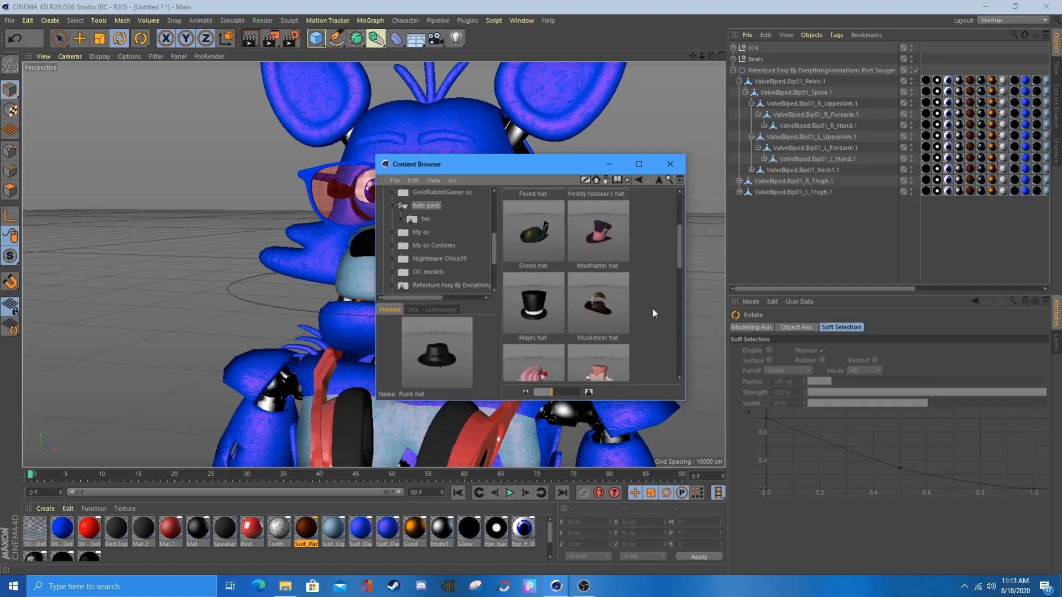
{"action": "scroll", "coordinate": [652, 309], "scroll_direction": "down", "scroll_amount": 3}
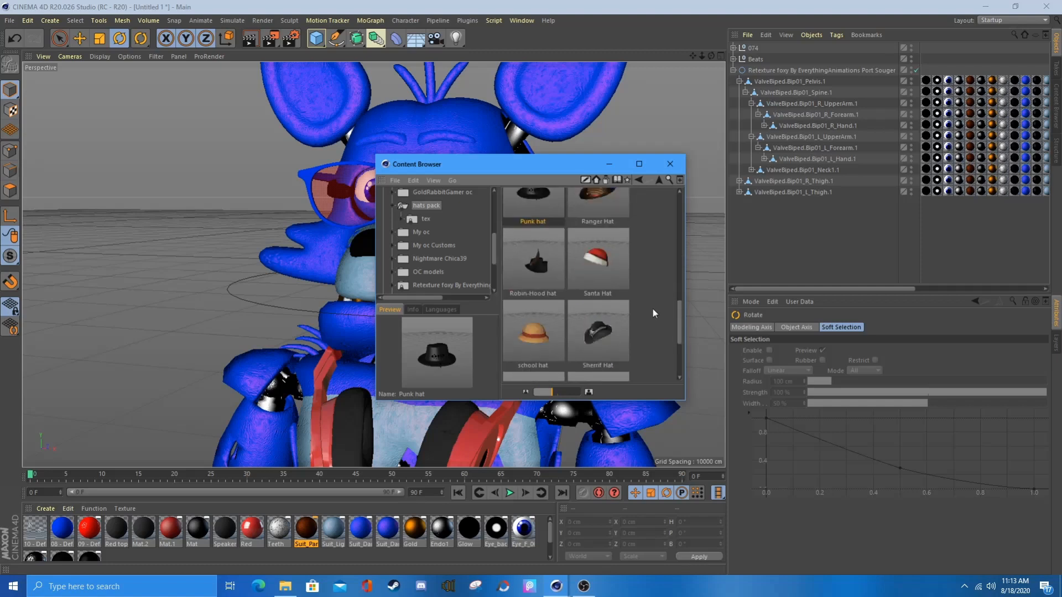
{"action": "double_click", "coordinate": [605, 338]}
Raise the Sherrif Hat to Y about 9343 cm and move it beside the head at X about 1685 cm.
{"action": "scroll", "coordinate": [606, 339], "scroll_direction": "down", "scroll_amount": 1}
{"action": "scroll", "coordinate": [605, 338], "scroll_direction": "down", "scroll_amount": 10}
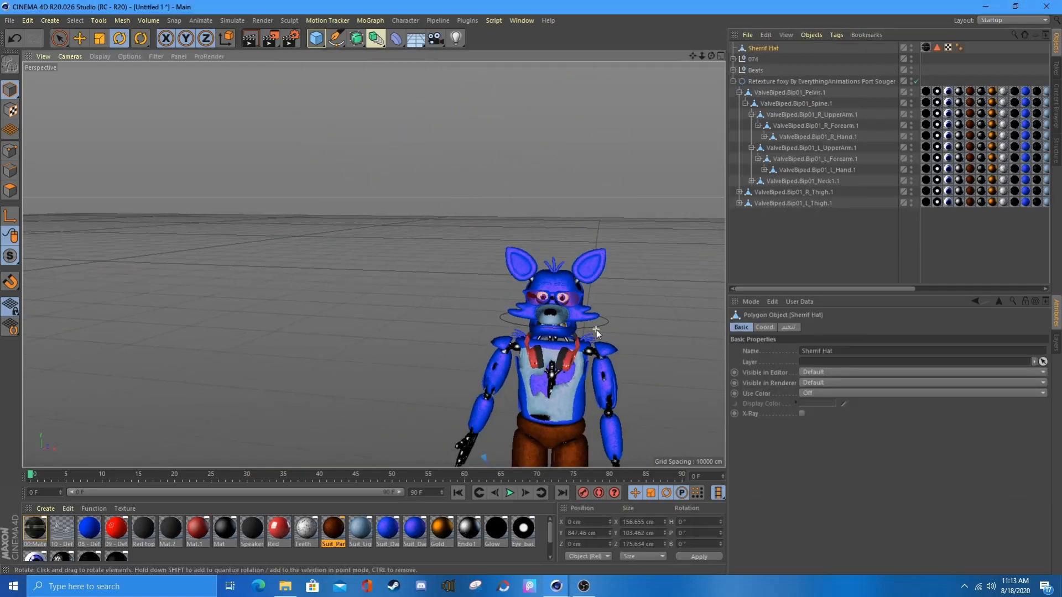
{"action": "left_click", "coordinate": [80, 39]}
{"action": "left_click_drag", "start_coordinate": [559, 429], "coordinate": [561, 235]}
{"action": "scroll", "coordinate": [661, 303], "scroll_direction": "up", "scroll_amount": 6}
{"action": "left_click_drag", "start_coordinate": [550, 332], "coordinate": [652, 338]}
{"action": "scroll", "coordinate": [506, 302], "scroll_direction": "up", "scroll_amount": 6}
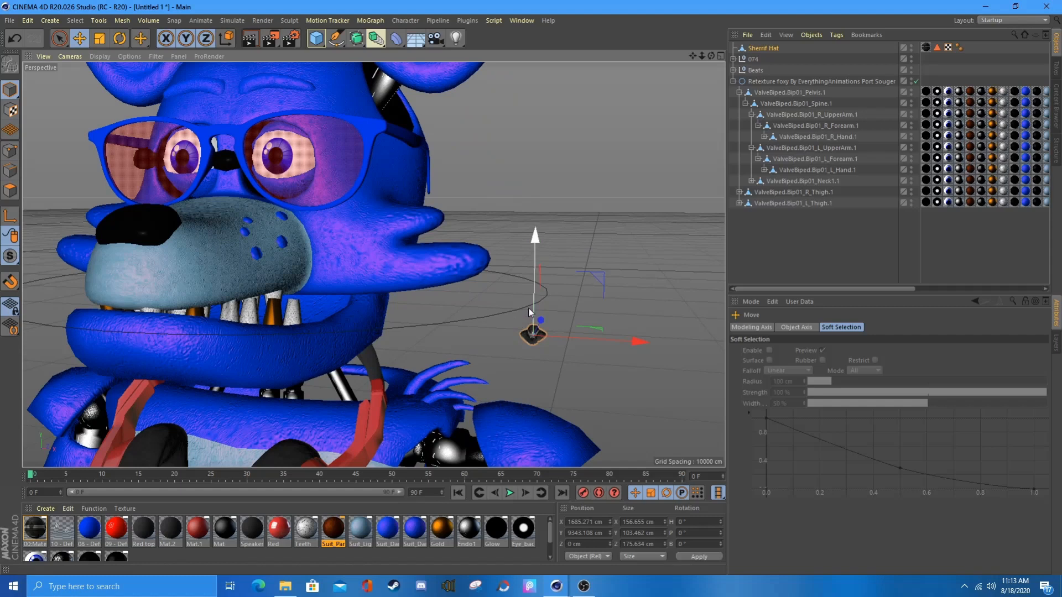
Scale the Sherrif Hat up to about 1038 cm wide, 646 cm tall and 1003 cm deep.
{"action": "key", "text": "t"}
{"action": "left_click_drag", "start_coordinate": [586, 342], "coordinate": [727, 352]}
{"action": "left_click_drag", "start_coordinate": [540, 211], "coordinate": [536, 240]}
{"action": "mouse_move", "coordinate": [641, 341]}
{"action": "left_mouse_down"}
{"action": "mouse_move", "coordinate": [719, 343]}
{"action": "mouse_move", "coordinate": [642, 340]}
{"action": "left_mouse_up"}
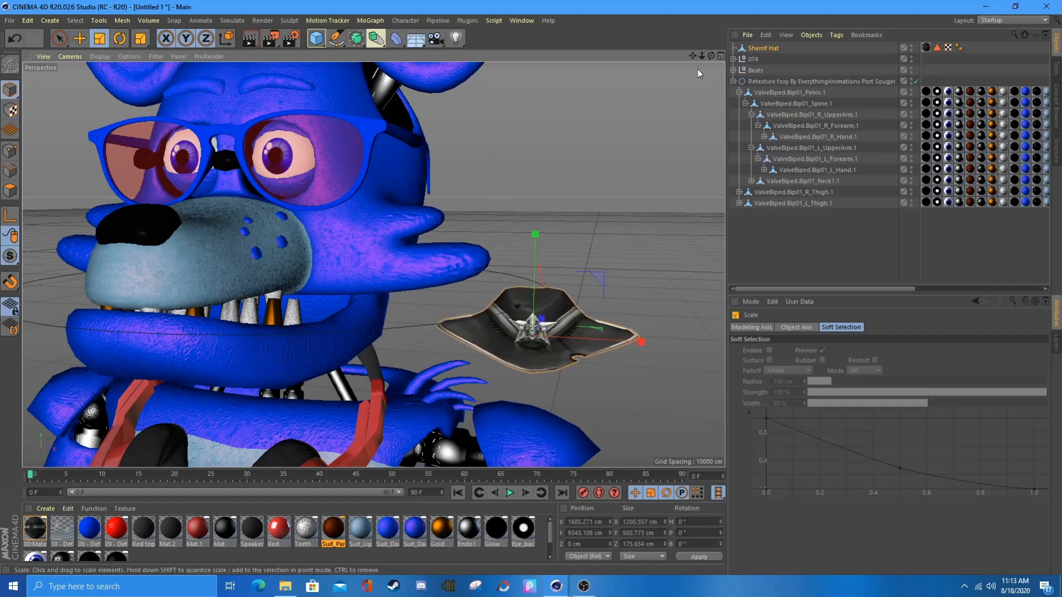
{"action": "left_click_drag", "start_coordinate": [712, 56], "coordinate": [558, 59]}
{"action": "left_click_drag", "start_coordinate": [623, 380], "coordinate": [653, 385]}
{"action": "left_click_drag", "start_coordinate": [527, 281], "coordinate": [529, 255]}
{"action": "left_click_drag", "start_coordinate": [712, 56], "coordinate": [857, 57]}
{"action": "left_click_drag", "start_coordinate": [652, 352], "coordinate": [637, 354]}
{"action": "key", "text": "e"}
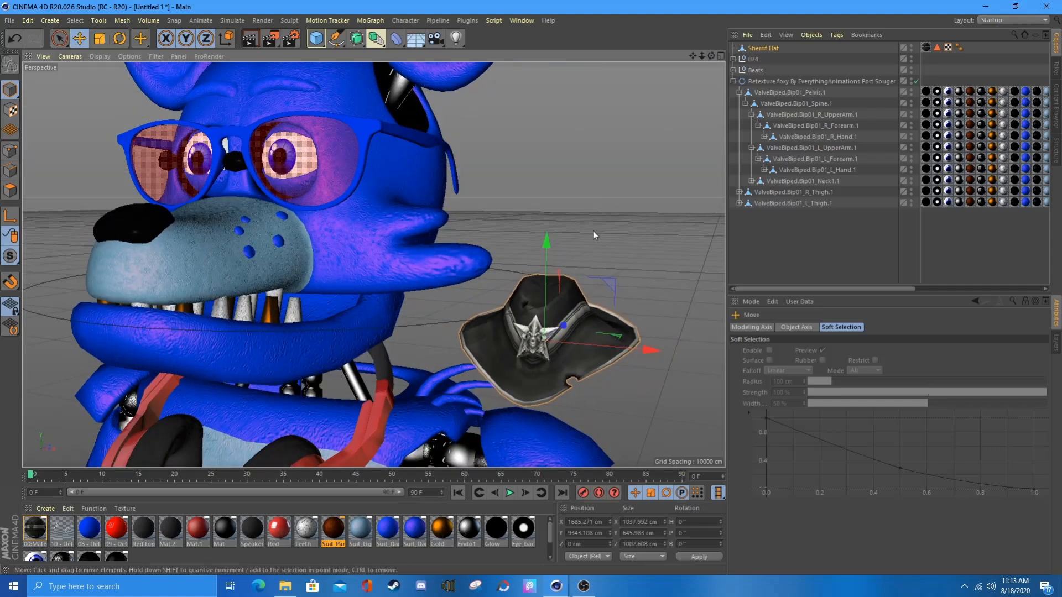
Raise the Sherrif Hat above the character and move it onto the crown between the ears.
{"action": "left_click_drag", "start_coordinate": [546, 241], "coordinate": [546, 111]}
{"action": "scroll", "coordinate": [556, 265], "scroll_direction": "down", "scroll_amount": 5}
{"action": "middle_click_drag", "start_coordinate": [555, 265], "coordinate": [578, 305], "text": "alt"}
{"action": "left_click_drag", "start_coordinate": [565, 169], "coordinate": [566, 79]}
{"action": "left_click_drag", "start_coordinate": [667, 177], "coordinate": [493, 163]}
{"action": "left_click_drag", "start_coordinate": [399, 86], "coordinate": [398, 40]}
{"action": "left_click_drag", "start_coordinate": [712, 56], "coordinate": [579, 105]}
{"action": "left_click_drag", "start_coordinate": [518, 239], "coordinate": [589, 241]}
{"action": "left_click_drag", "start_coordinate": [711, 56], "coordinate": [841, 17]}
{"action": "left_click_drag", "start_coordinate": [440, 256], "coordinate": [455, 256]}
{"action": "left_click_drag", "start_coordinate": [338, 157], "coordinate": [339, 125]}
Fine-tune the Sherrif Hat's scale, tilt and position so it sits snugly on the head.
{"action": "left_click", "coordinate": [105, 39]}
{"action": "left_click_drag", "start_coordinate": [712, 56], "coordinate": [581, 38]}
{"action": "left_click", "coordinate": [80, 38]}
{"action": "left_click_drag", "start_coordinate": [403, 172], "coordinate": [404, 177]}
{"action": "left_click", "coordinate": [119, 39]}
{"action": "left_click_drag", "start_coordinate": [476, 267], "coordinate": [475, 278]}
{"action": "left_click", "coordinate": [80, 39]}
{"action": "left_click_drag", "start_coordinate": [419, 180], "coordinate": [418, 184]}
{"action": "left_click_drag", "start_coordinate": [712, 56], "coordinate": [830, 58]}
{"action": "scroll", "coordinate": [463, 332], "scroll_direction": "down", "scroll_amount": 5}
{"action": "scroll", "coordinate": [463, 363], "scroll_direction": "up", "scroll_amount": 2}
{"action": "mouse_move", "coordinate": [711, 56]}
{"action": "left_mouse_down"}
{"action": "mouse_move", "coordinate": [686, 67]}
{"action": "mouse_move", "coordinate": [709, 37]}
{"action": "left_mouse_up"}
{"action": "scroll", "coordinate": [382, 443], "scroll_direction": "up", "scroll_amount": 2}
{"action": "left_click", "coordinate": [776, 257]}
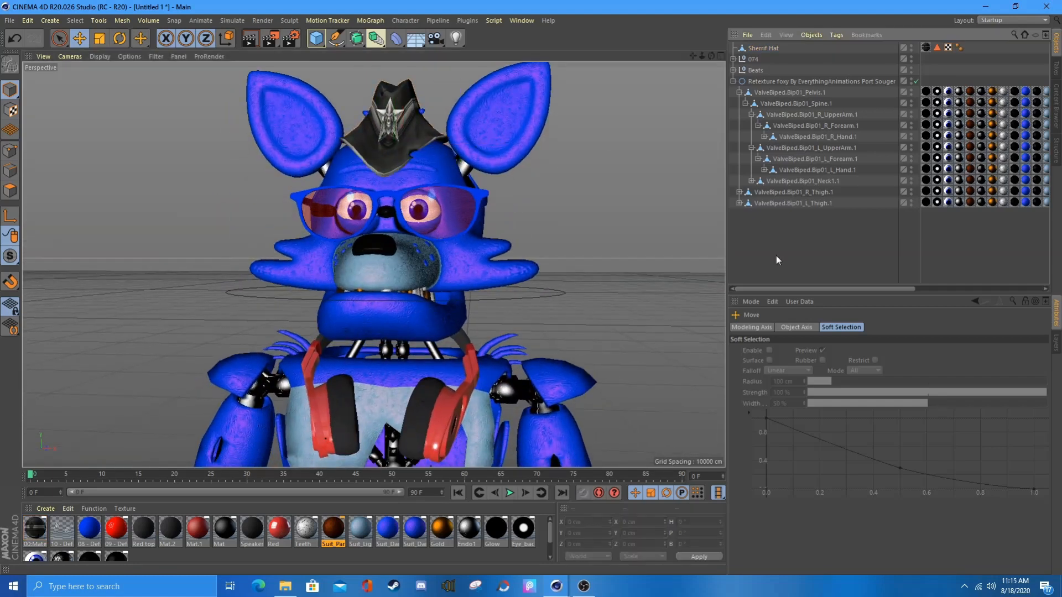
Parent the headphones (Beats), sunglasses (074) and Sherrif Hat to Control_Head.1 in the neck hierarchy.
{"action": "left_click", "coordinate": [764, 170]}
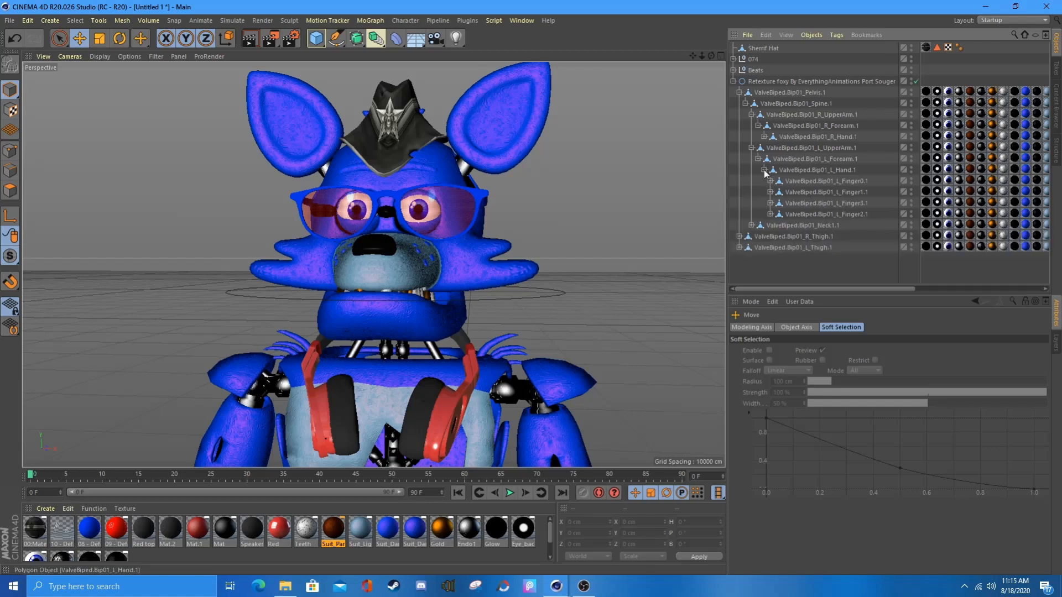
{"action": "left_click", "coordinate": [764, 170]}
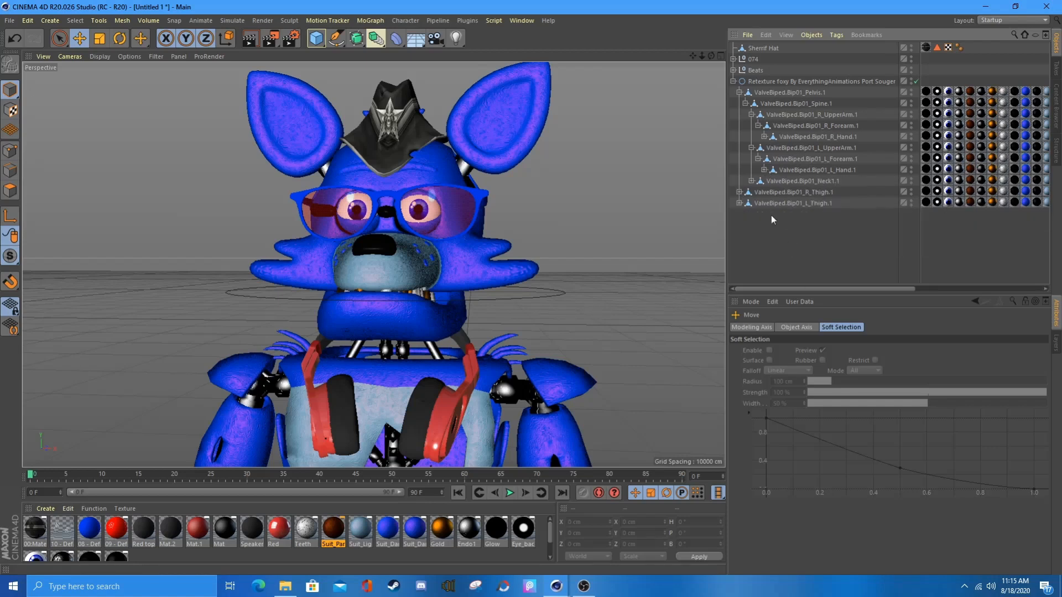
{"action": "left_click", "coordinate": [752, 180]}
{"action": "left_click_drag", "start_coordinate": [756, 71], "coordinate": [779, 71]}
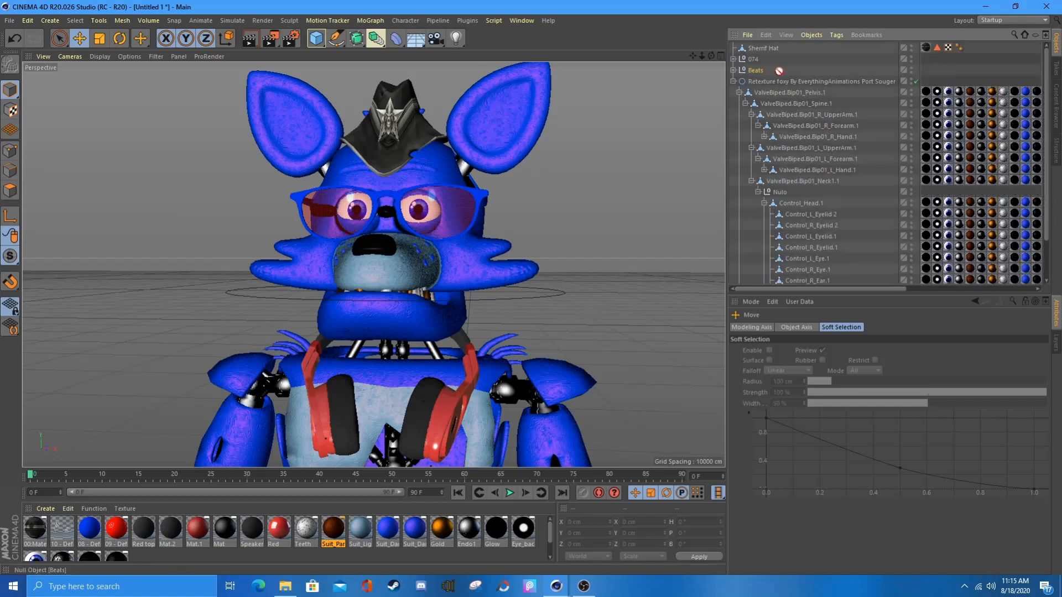
{"action": "left_click_drag", "start_coordinate": [840, 206], "coordinate": [832, 182]}
{"action": "left_click", "coordinate": [751, 148]}
{"action": "left_click", "coordinate": [785, 254]}
{"action": "left_click", "coordinate": [751, 147]}
Rotate Control_Head.1 with its accessories to about H -0.8°, P 17.7° and B -1.3°.
{"action": "left_click", "coordinate": [784, 172]}
{"action": "key", "text": "r"}
{"action": "left_click_drag", "start_coordinate": [600, 224], "coordinate": [588, 209]}
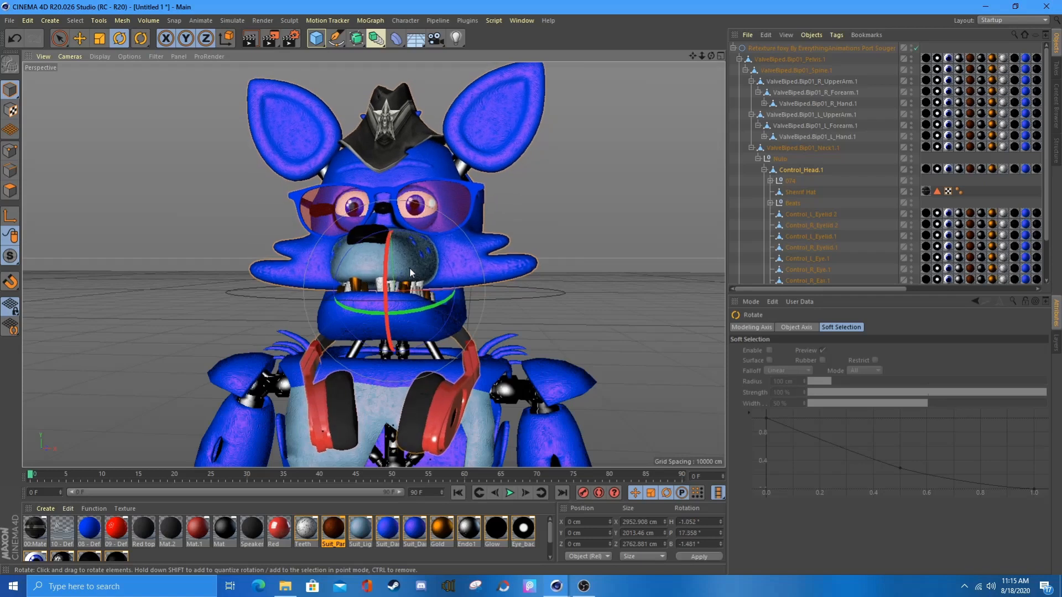
{"action": "scroll", "coordinate": [852, 199], "scroll_direction": "down", "scroll_amount": 2}
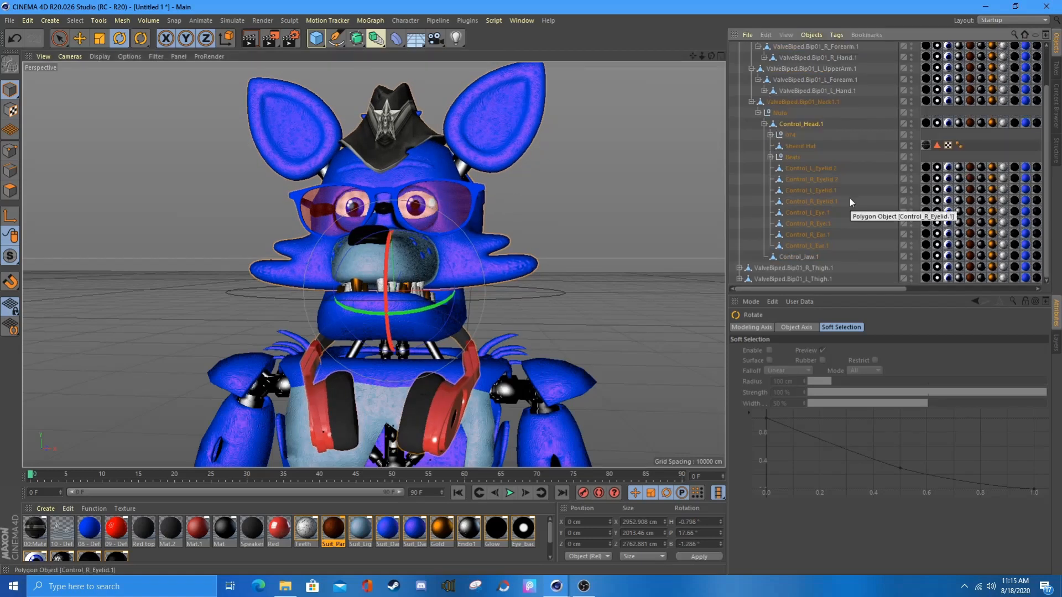
{"action": "left_click", "coordinate": [805, 256]}
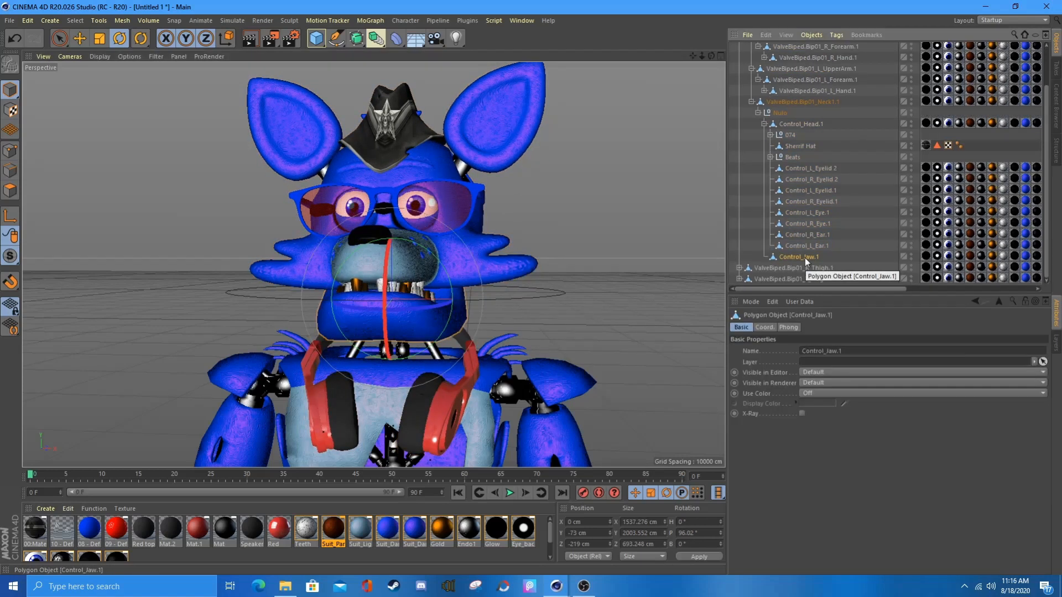
{"action": "left_click", "coordinate": [797, 124]}
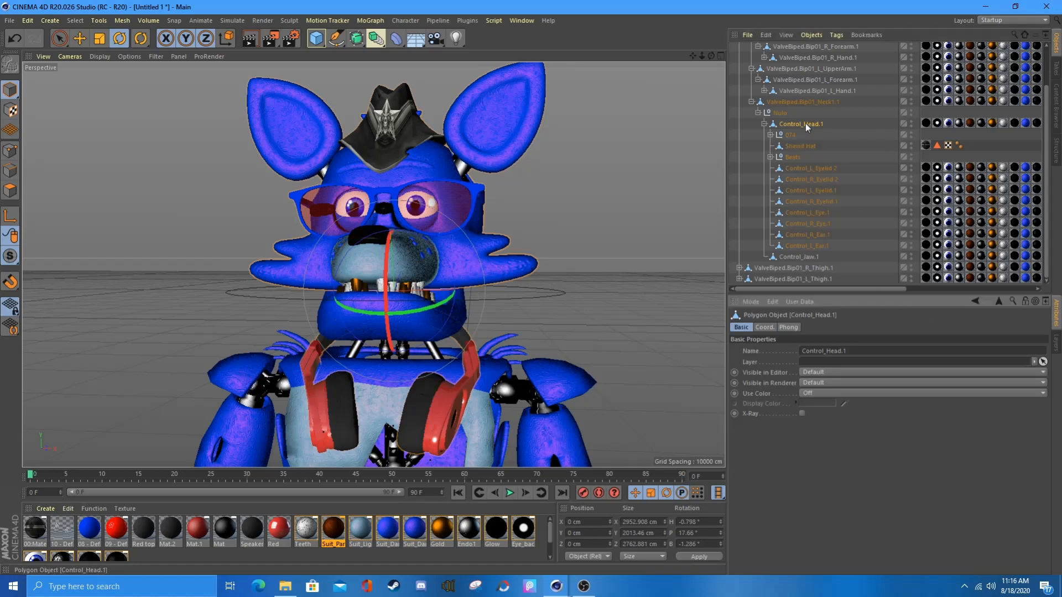
Try to link the jaw to the head by rearranging the hierarchy, nesting Control_Jaw.1 under Control_L_Ear.1.
{"action": "left_click_drag", "start_coordinate": [796, 125], "coordinate": [836, 256]}
{"action": "scroll", "coordinate": [871, 205], "scroll_direction": "up", "scroll_amount": 2}
{"action": "left_click", "coordinate": [765, 171]}
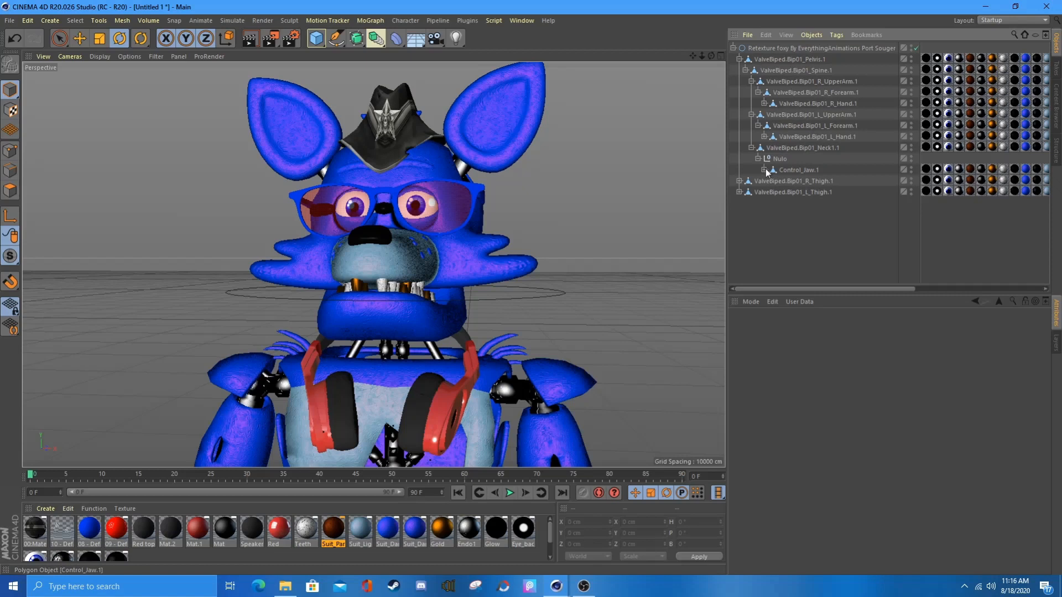
{"action": "left_click", "coordinate": [765, 170]}
{"action": "left_click_drag", "start_coordinate": [808, 183], "coordinate": [828, 167]}
{"action": "scroll", "coordinate": [814, 238], "scroll_direction": "down", "scroll_amount": 2}
{"action": "left_click_drag", "start_coordinate": [801, 256], "coordinate": [840, 250]}
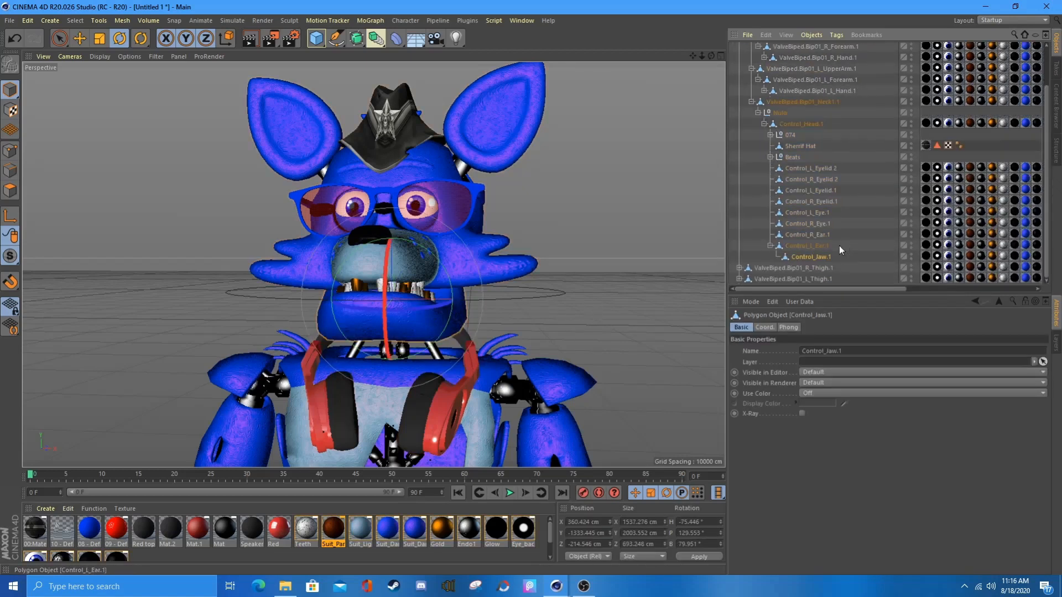
Rotate Control_Head.1 to about H 1.6°, P 18.5° and B -0.5°, and collapse the neck hierarchy.
{"action": "left_click", "coordinate": [797, 125]}
{"action": "left_click_drag", "start_coordinate": [412, 271], "coordinate": [425, 275]}
{"action": "left_click", "coordinate": [771, 246]}
{"action": "left_click", "coordinate": [764, 135]}
{"action": "left_click", "coordinate": [749, 149]}
{"action": "left_click", "coordinate": [751, 148]}
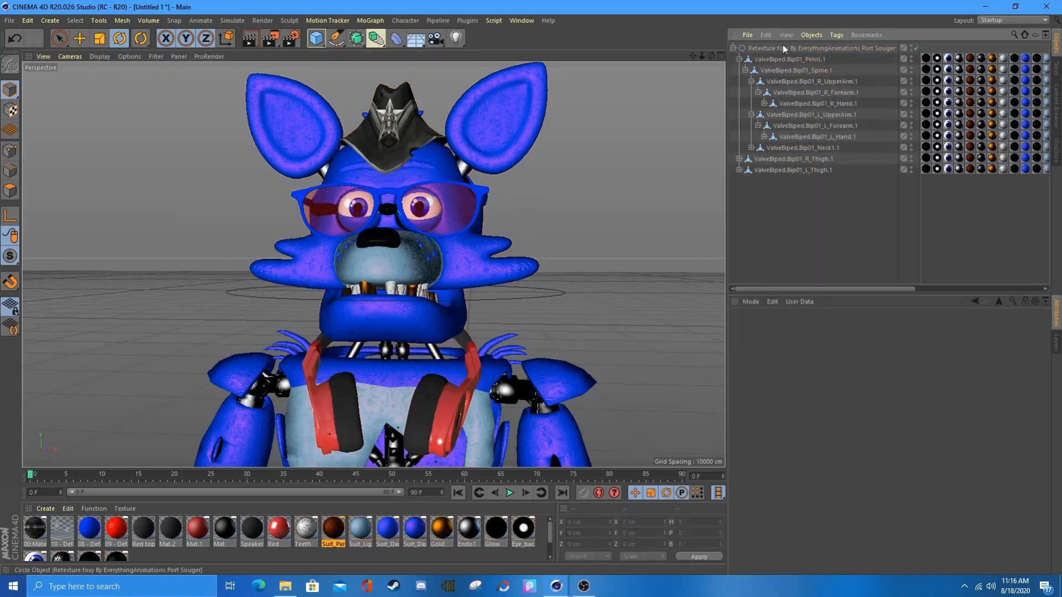
Rename the model's root circle object to Sonic the Blue Wolf.
{"action": "left_click", "coordinate": [742, 48]}
{"action": "type", "text": "Sonic the Blue Wolf"}
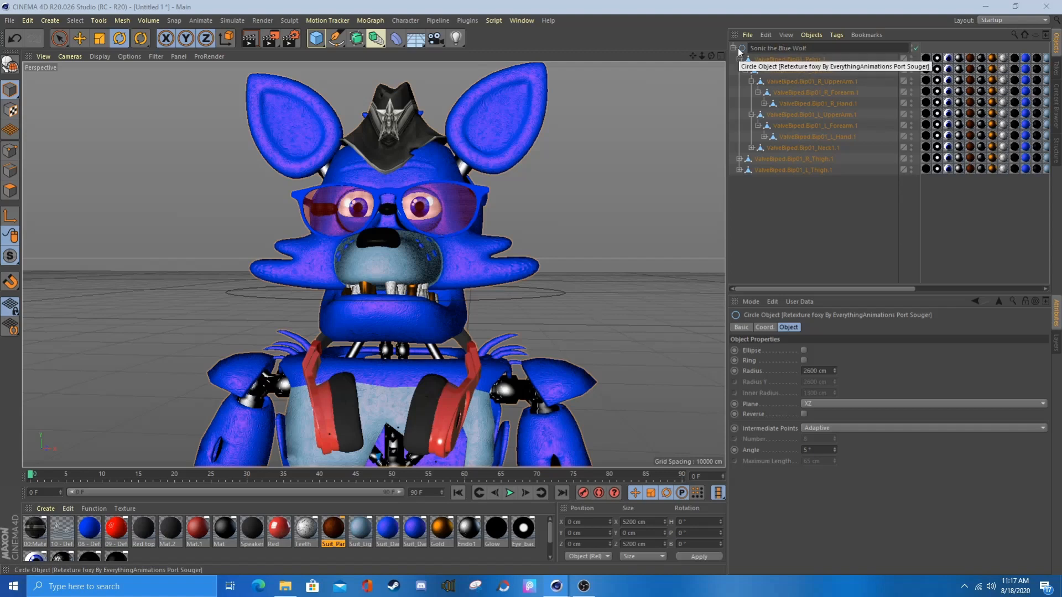
{"action": "key", "text": "Return"}
Create a new preset library named Sonic The Blue Wolf in the Content Browser.
{"action": "left_click", "coordinate": [1056, 111]}
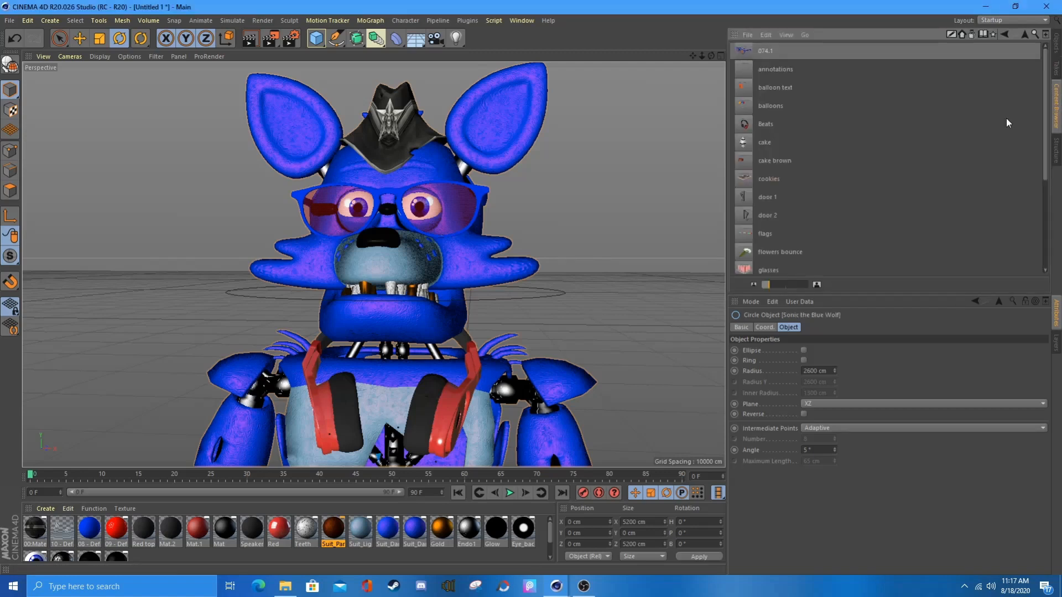
{"action": "scroll", "coordinate": [885, 124], "scroll_direction": "down", "scroll_amount": 3}
{"action": "scroll", "coordinate": [885, 125], "scroll_direction": "up", "scroll_amount": 3}
{"action": "left_click", "coordinate": [747, 34]}
{"action": "left_click", "coordinate": [783, 93]}
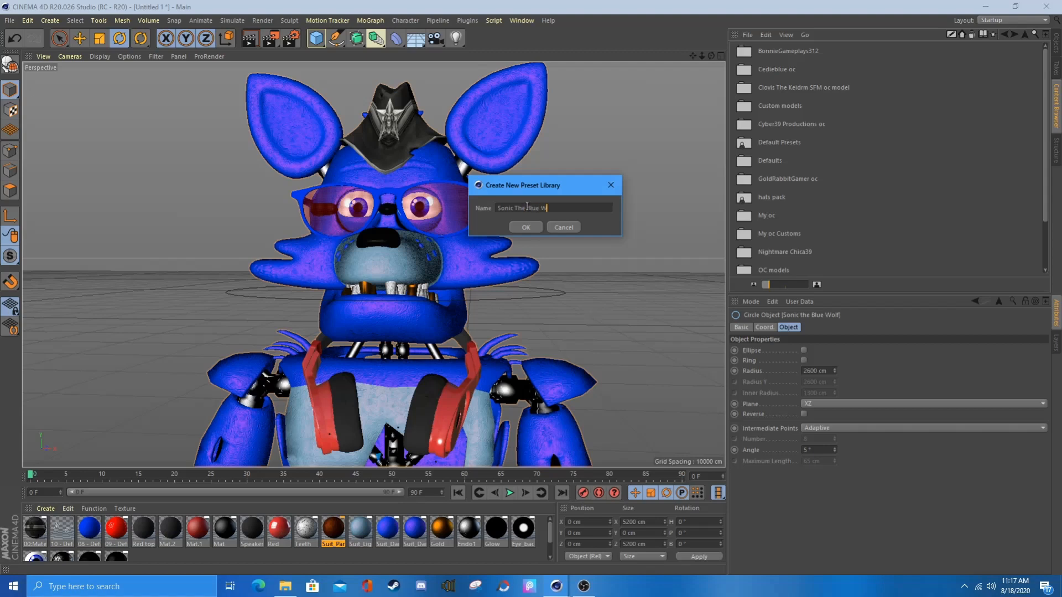
{"action": "left_click", "coordinate": [526, 227]}
Save the complete Sonic the Blue Wolf object hierarchy as a preset in the new library.
{"action": "left_click", "coordinate": [1056, 45]}
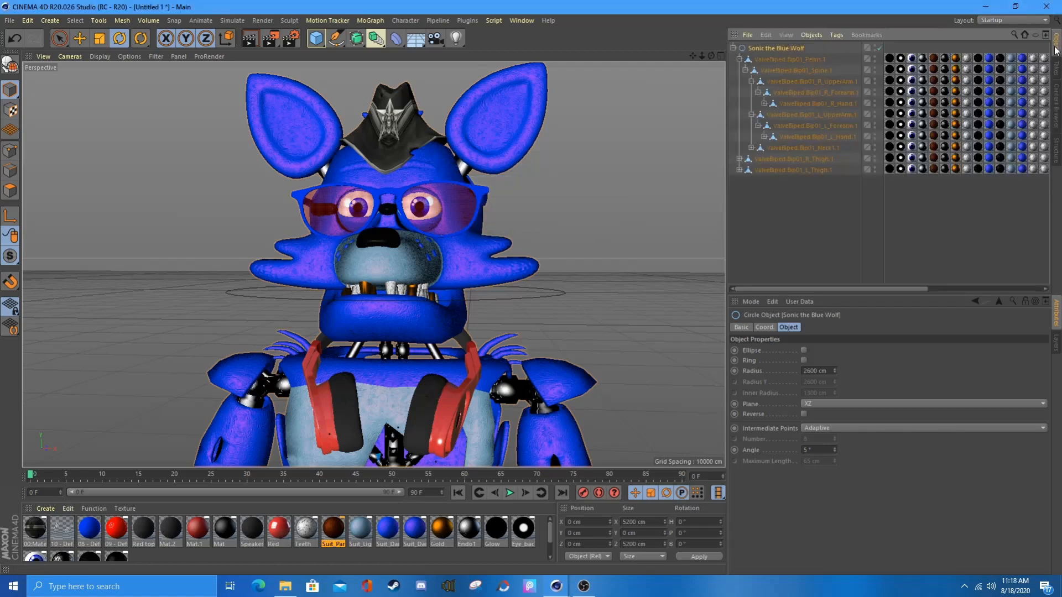
{"action": "left_click", "coordinate": [734, 49]}
{"action": "left_click_drag", "start_coordinate": [771, 49], "coordinate": [822, 124]}
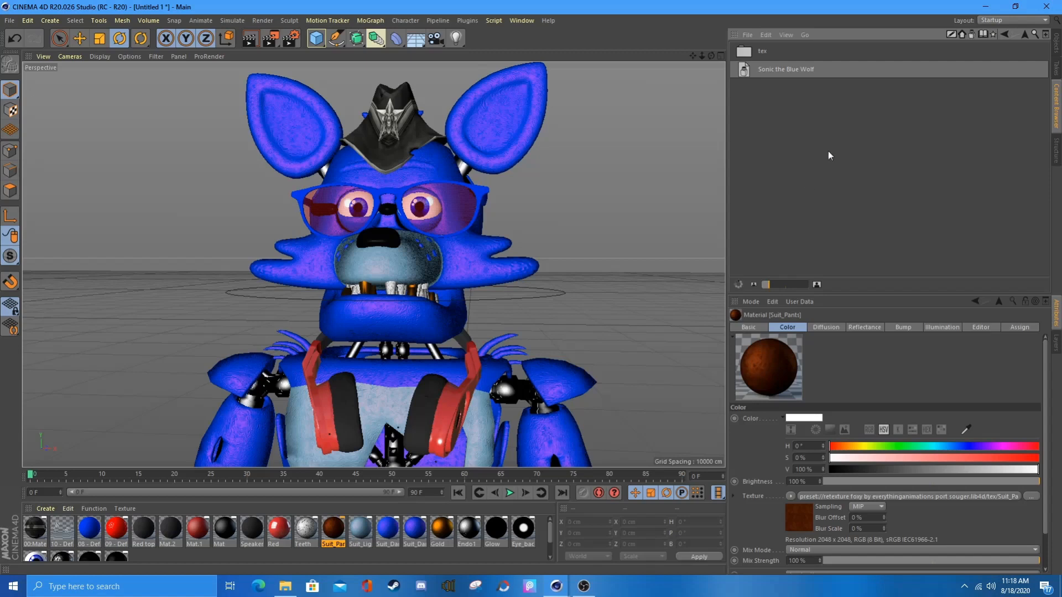
{"action": "scroll", "coordinate": [546, 218], "scroll_direction": "down", "scroll_amount": 4}
{"action": "scroll", "coordinate": [547, 218], "scroll_direction": "up", "scroll_amount": 5}
Rotate the Control_R_Ear.1 ear outward and down so it points sideways from the head.
{"action": "left_click", "coordinate": [357, 426]}
{"action": "left_click", "coordinate": [581, 255]}
{"action": "left_click", "coordinate": [617, 392]}
{"action": "left_click_drag", "start_coordinate": [618, 398], "coordinate": [596, 396]}
{"action": "left_click_drag", "start_coordinate": [692, 55], "coordinate": [722, 32]}
{"action": "left_click_drag", "start_coordinate": [702, 56], "coordinate": [653, 53]}
{"action": "left_click_drag", "start_coordinate": [712, 56], "coordinate": [733, 56]}
{"action": "left_click_drag", "start_coordinate": [693, 56], "coordinate": [662, 57]}
{"action": "left_click", "coordinate": [312, 148]}
{"action": "left_click", "coordinate": [1057, 43]}
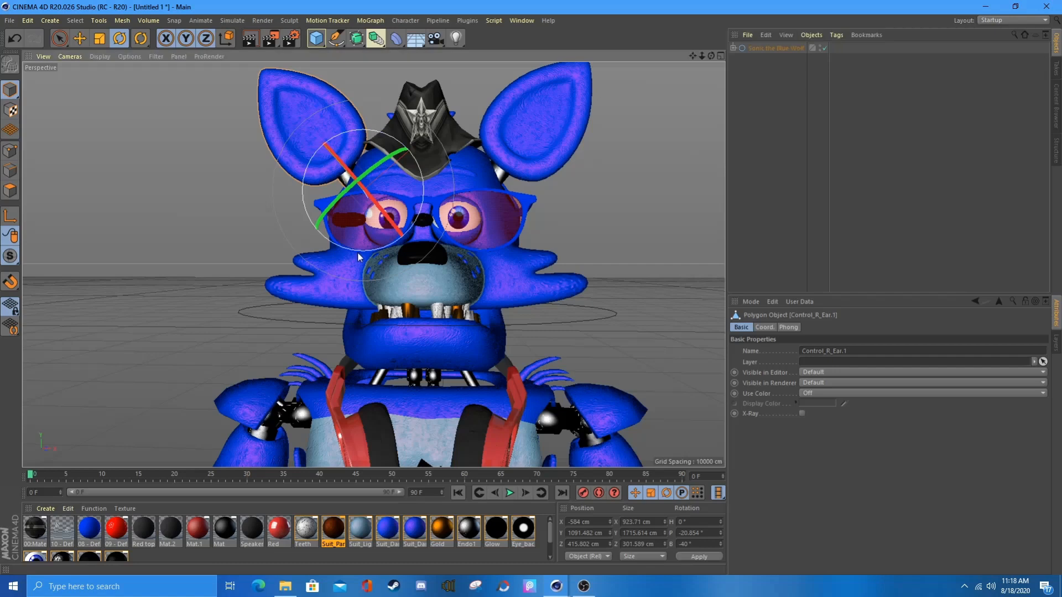
{"action": "left_click_drag", "start_coordinate": [358, 249], "coordinate": [408, 247]}
Try to rotate the Control_L_Ear.1 ear, undoing the first attempt and bringing its bank to about 38.9°.
{"action": "left_click", "coordinate": [535, 136]}
{"action": "left_click_drag", "start_coordinate": [492, 249], "coordinate": [490, 243]}
{"action": "left_click", "coordinate": [733, 48]}
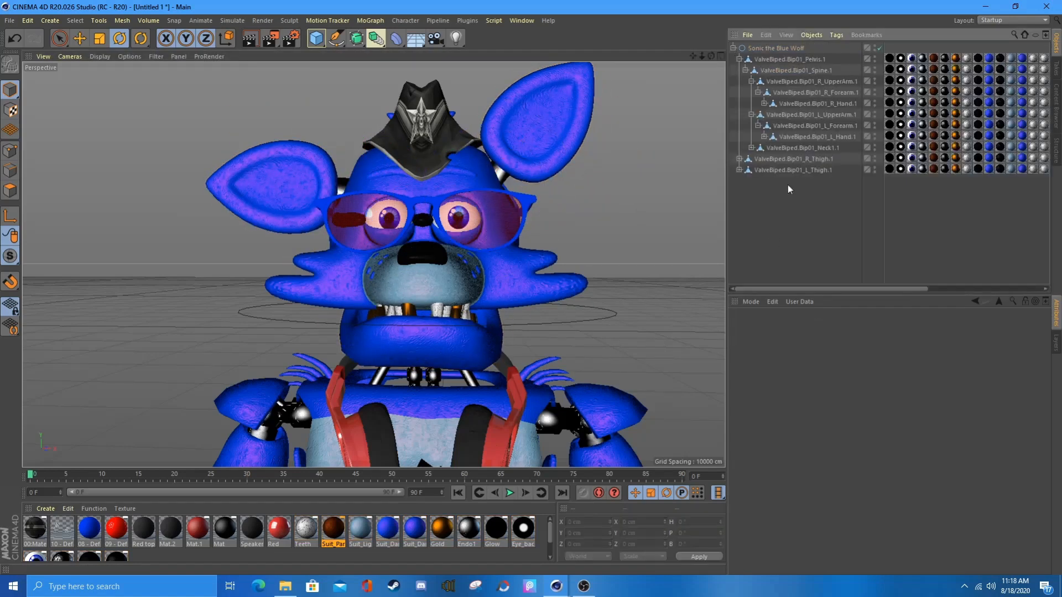
{"action": "key", "text": "ctrl+z"}
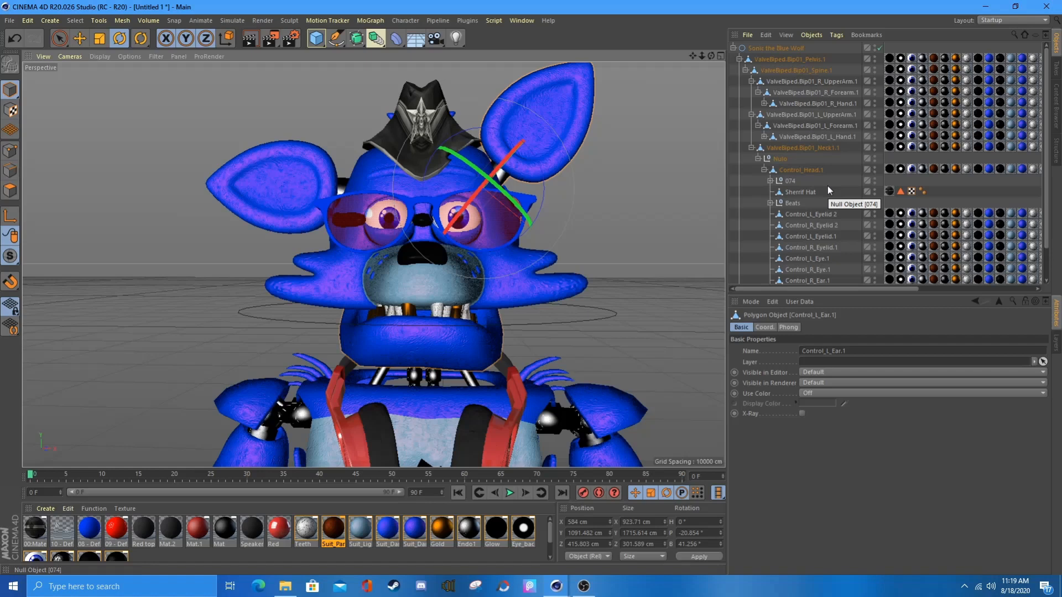
{"action": "left_click_drag", "start_coordinate": [570, 221], "coordinate": [498, 244]}
{"action": "scroll", "coordinate": [831, 175], "scroll_direction": "down", "scroll_amount": 1}
{"action": "scroll", "coordinate": [813, 260], "scroll_direction": "up", "scroll_amount": 1}
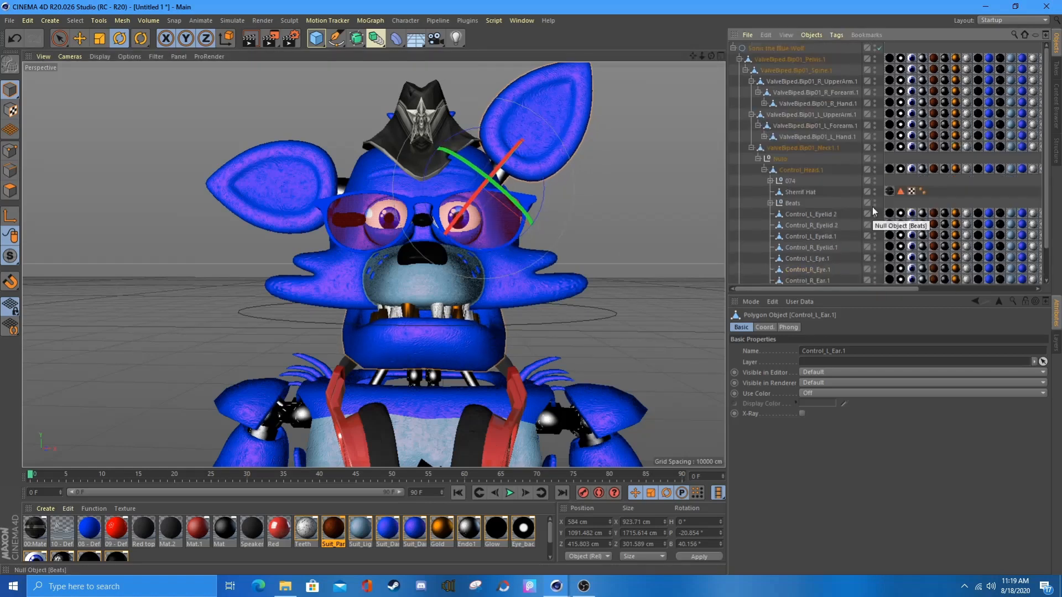
{"action": "left_click_drag", "start_coordinate": [761, 142], "coordinate": [819, 282]}
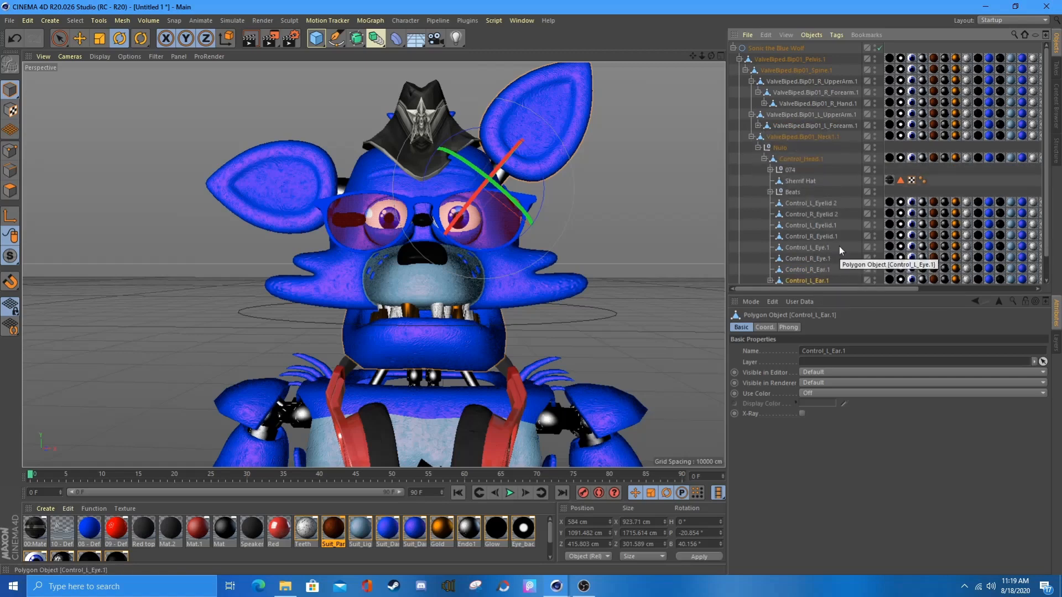
{"action": "left_click_drag", "start_coordinate": [516, 248], "coordinate": [454, 285]}
Move Control_Jaw.1 out of Control_L_Ear.1 and parent it directly to Control_Head.1.
{"action": "scroll", "coordinate": [849, 254], "scroll_direction": "down", "scroll_amount": 2}
{"action": "left_click", "coordinate": [770, 257]}
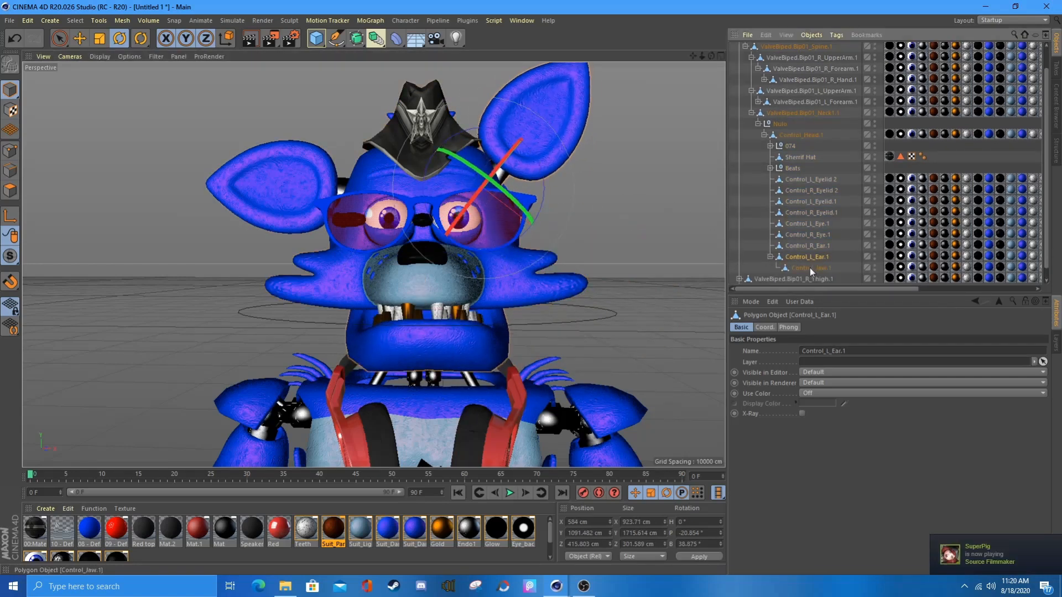
{"action": "left_click", "coordinate": [810, 267]}
{"action": "left_click_drag", "start_coordinate": [838, 167], "coordinate": [842, 171]}
{"action": "left_click_drag", "start_coordinate": [834, 134], "coordinate": [834, 135]}
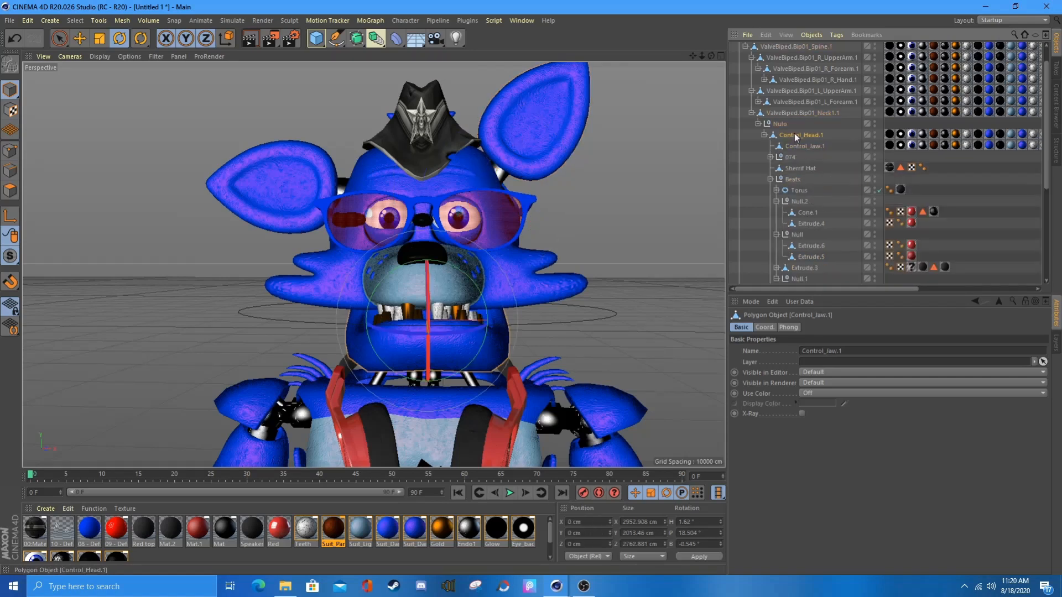
Rotate the left ear outward to mirror the right one and open the jaw wide.
{"action": "left_click", "coordinate": [795, 135]}
{"action": "scroll", "coordinate": [814, 267], "scroll_direction": "down", "scroll_amount": 2}
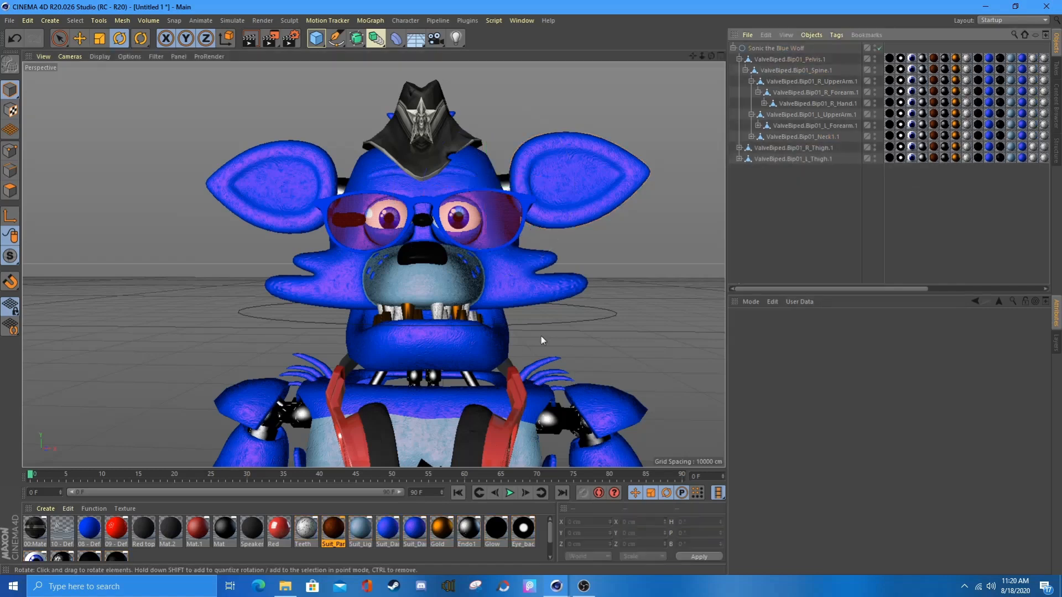
{"action": "scroll", "coordinate": [831, 186], "scroll_direction": "down", "scroll_amount": 5}
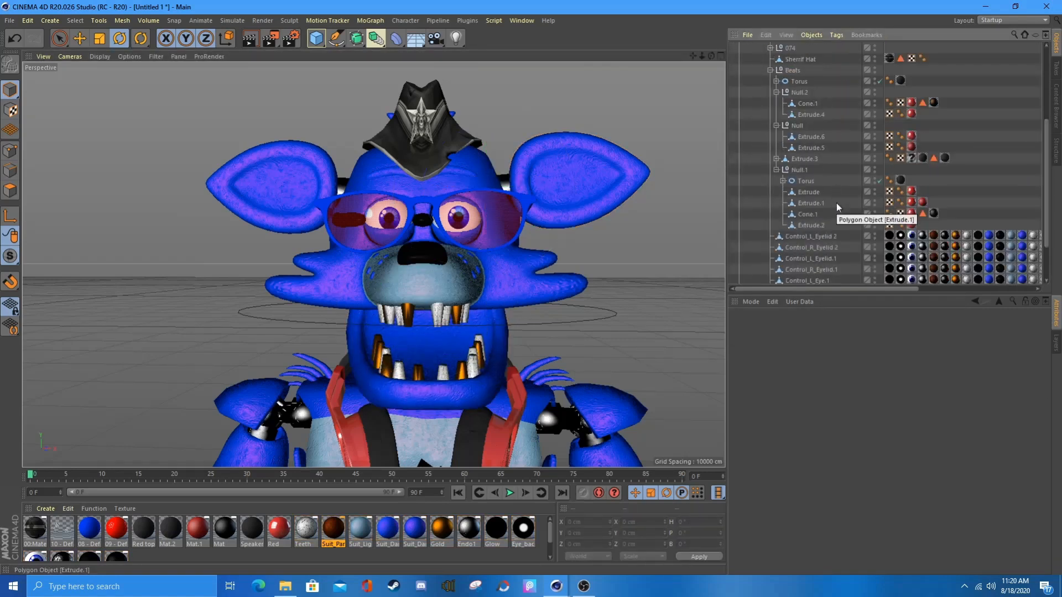
Turn both eyes sideways, with Control_R_Eye.1 at about H 190.2° and P -61.4°, and close the jaw to about P 75.2°.
{"action": "left_click", "coordinate": [810, 223]}
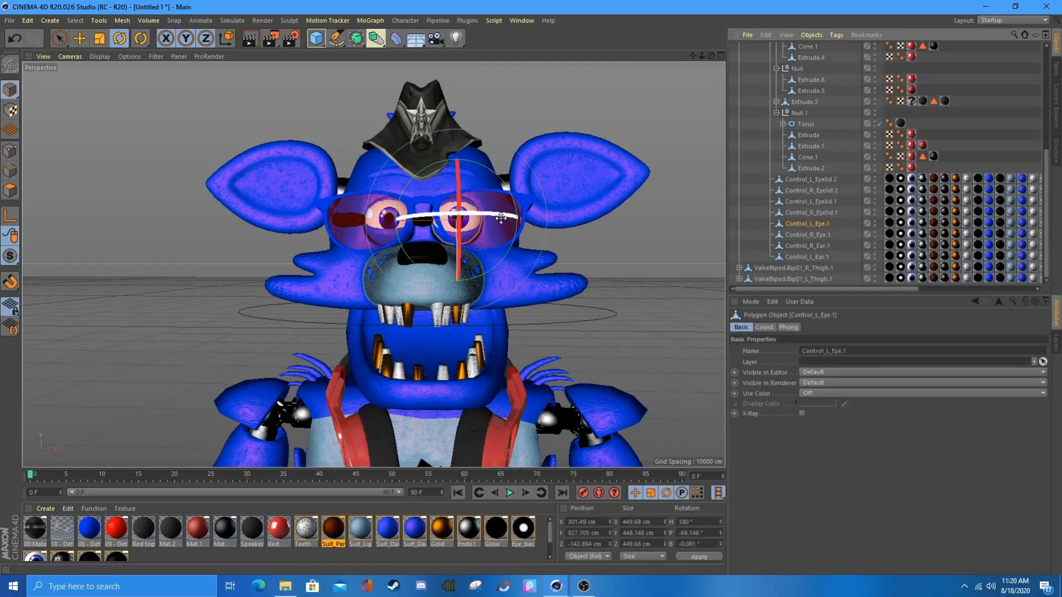
{"action": "left_click", "coordinate": [429, 219]}
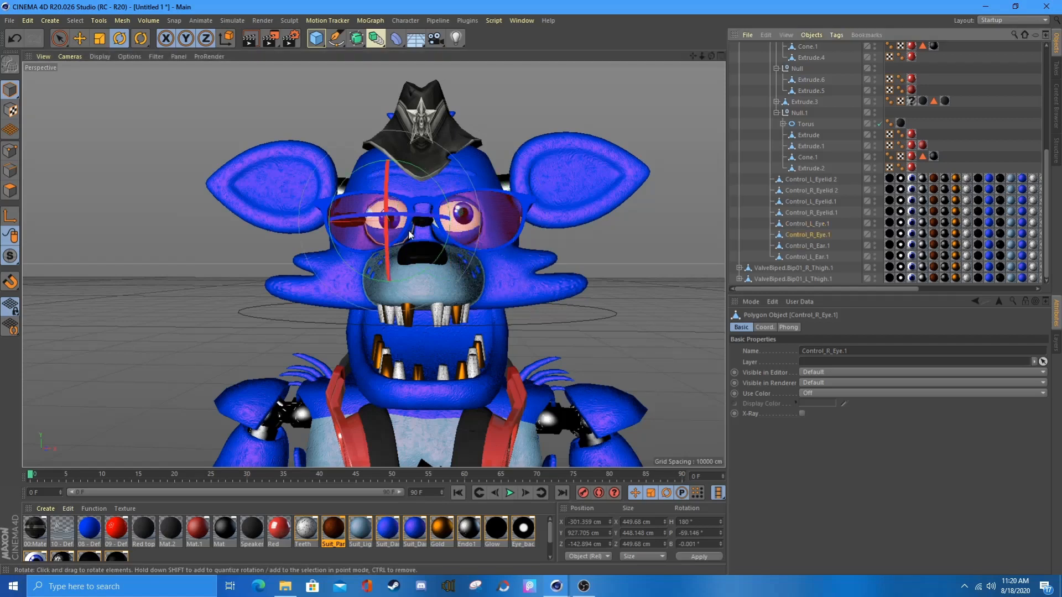
{"action": "scroll", "coordinate": [809, 205], "scroll_direction": "up", "scroll_amount": 4}
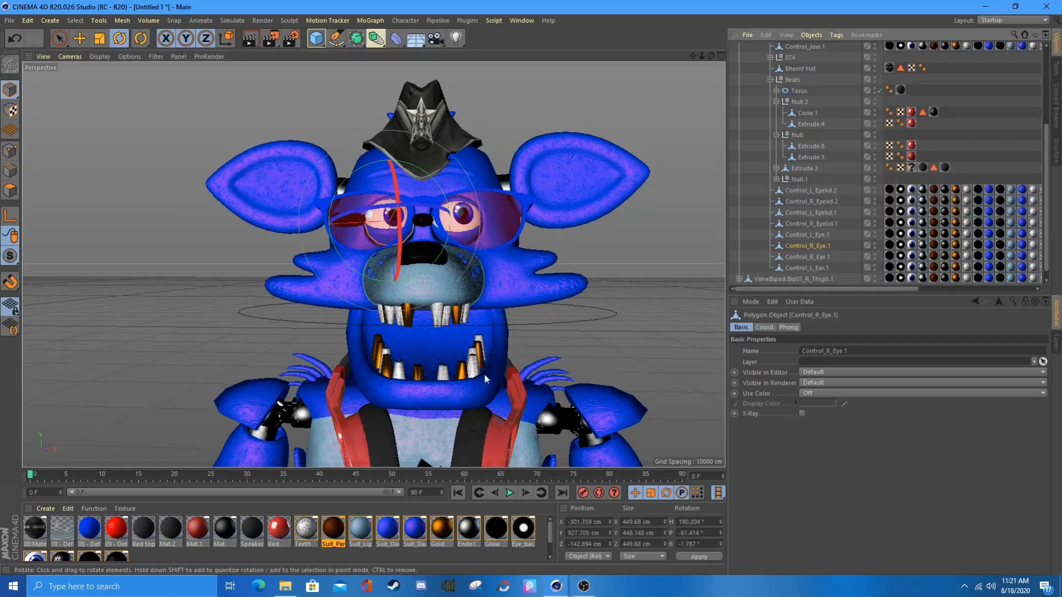
{"action": "left_click", "coordinate": [454, 332]}
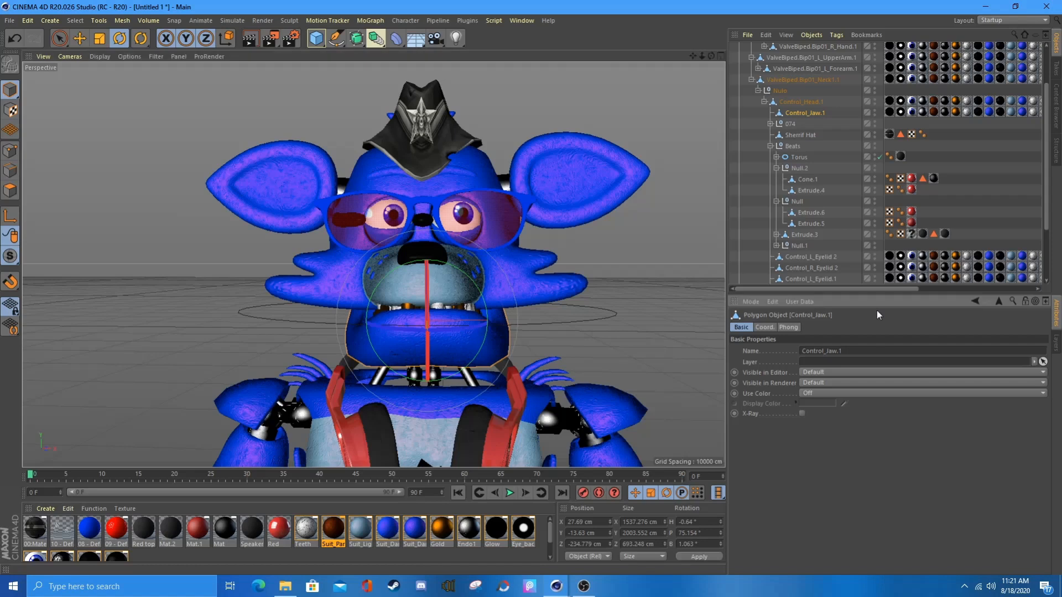
{"action": "left_click", "coordinate": [769, 147]}
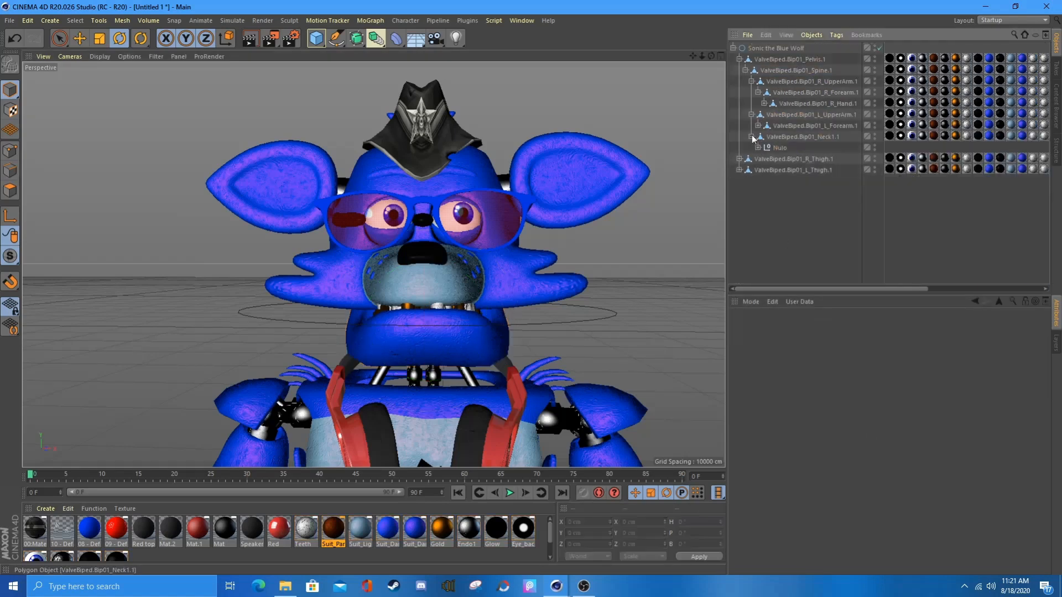
Replace the Sonic the Blue Wolf preset in the library with the reposed model and return to the object hierarchy.
{"action": "left_click", "coordinate": [1056, 108]}
{"action": "right_click", "coordinate": [790, 70]}
{"action": "left_click", "coordinate": [804, 139]}
{"action": "key", "text": "Return"}
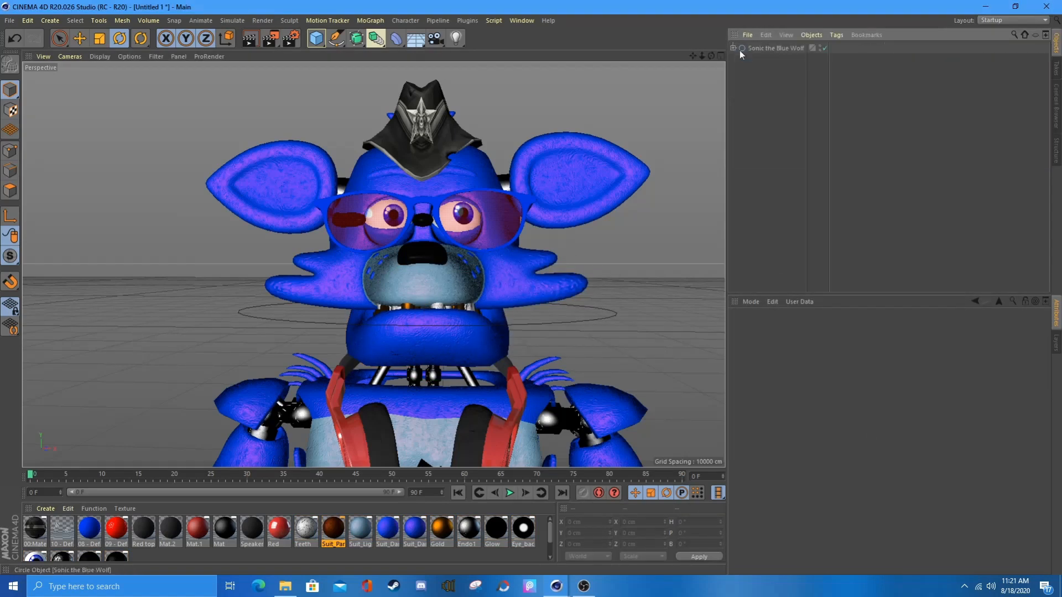
{"action": "left_click_drag", "start_coordinate": [785, 125], "coordinate": [794, 185]}
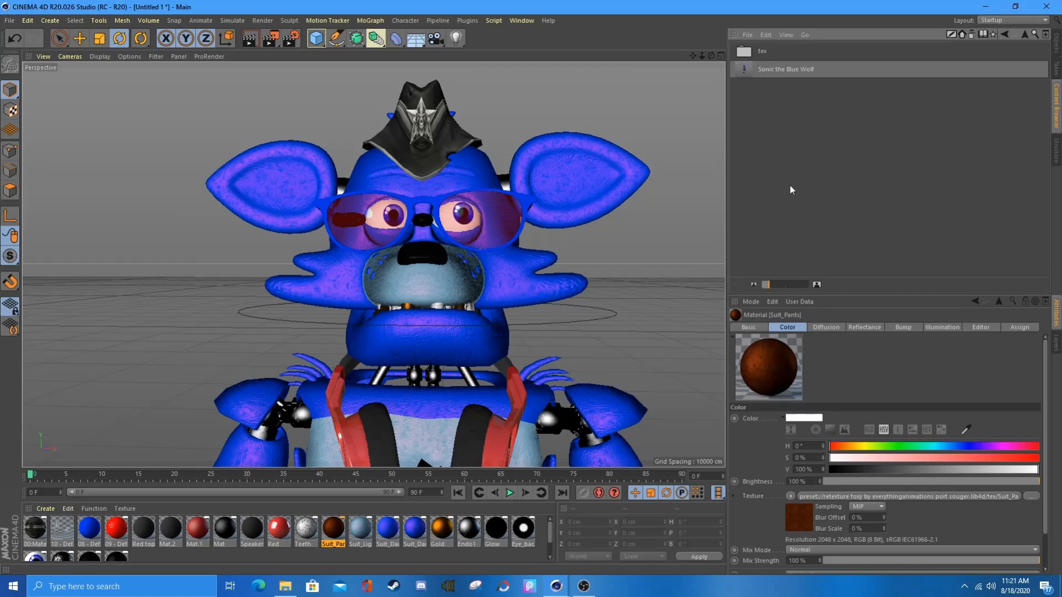
{"action": "left_click", "coordinate": [1057, 40]}
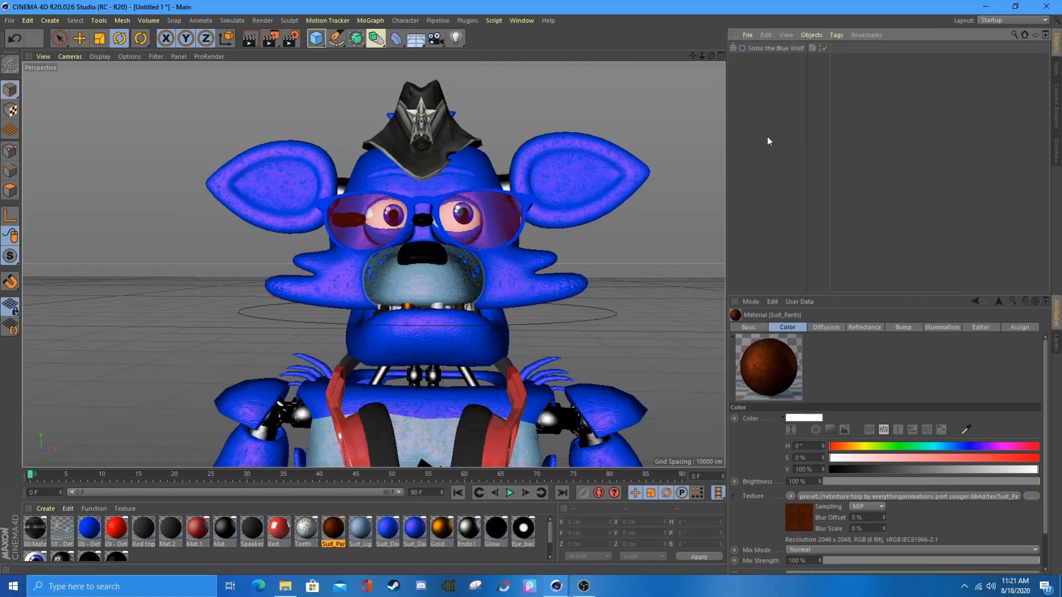
Widen the Sherrif Hat on the character's head to about 1483 cm along X.
{"action": "left_click", "coordinate": [420, 110]}
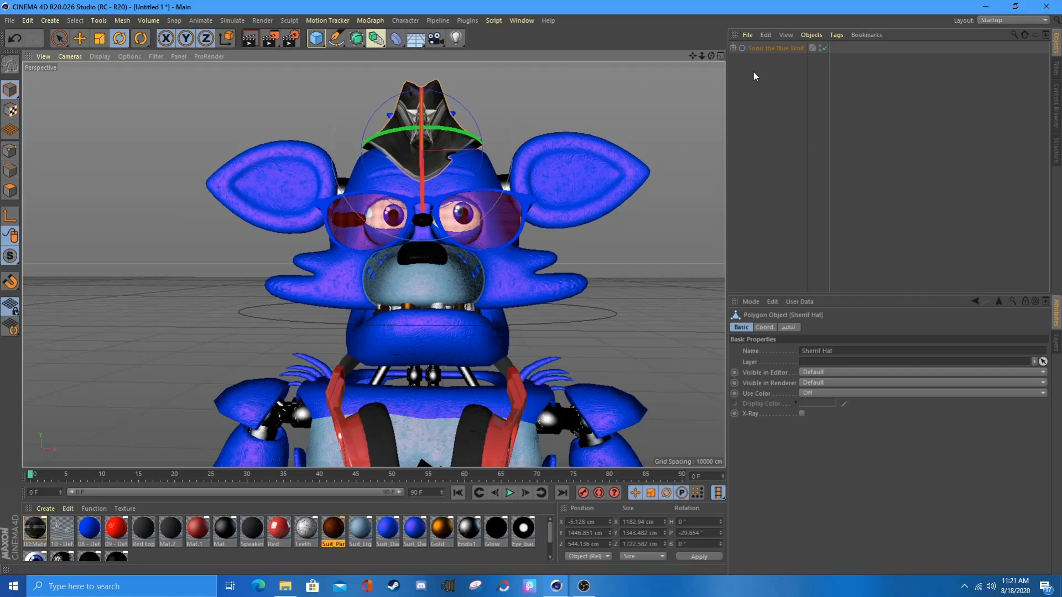
{"action": "left_click", "coordinate": [759, 148]}
{"action": "key", "text": "t"}
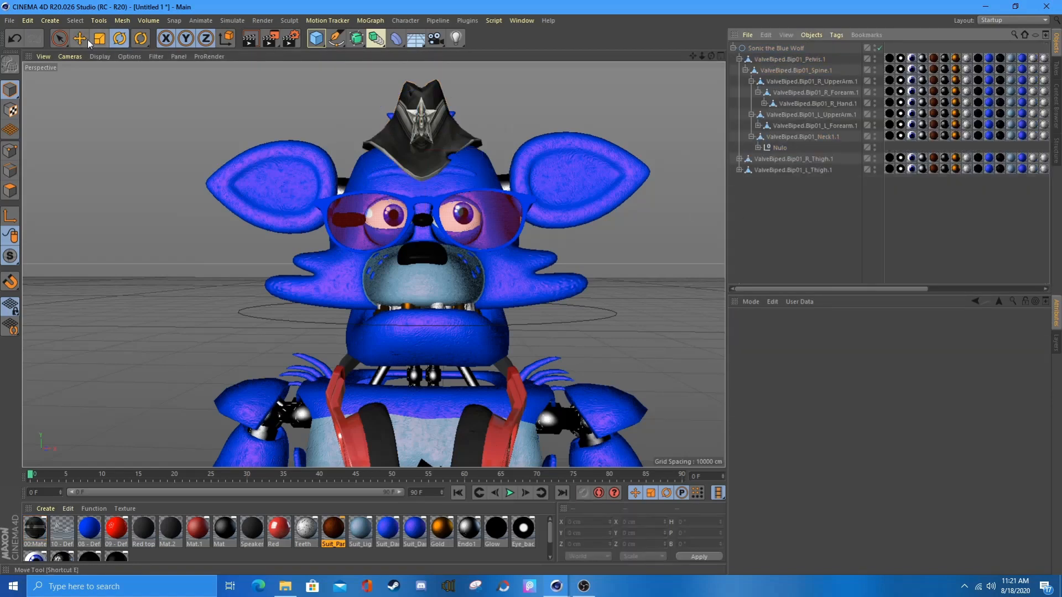
{"action": "key", "text": "ctrl+z"}
{"action": "key", "text": "ctrl+z"}
{"action": "key", "text": "ctrl+z"}
{"action": "key", "text": "ctrl+z"}
{"action": "key", "text": "ctrl+z"}
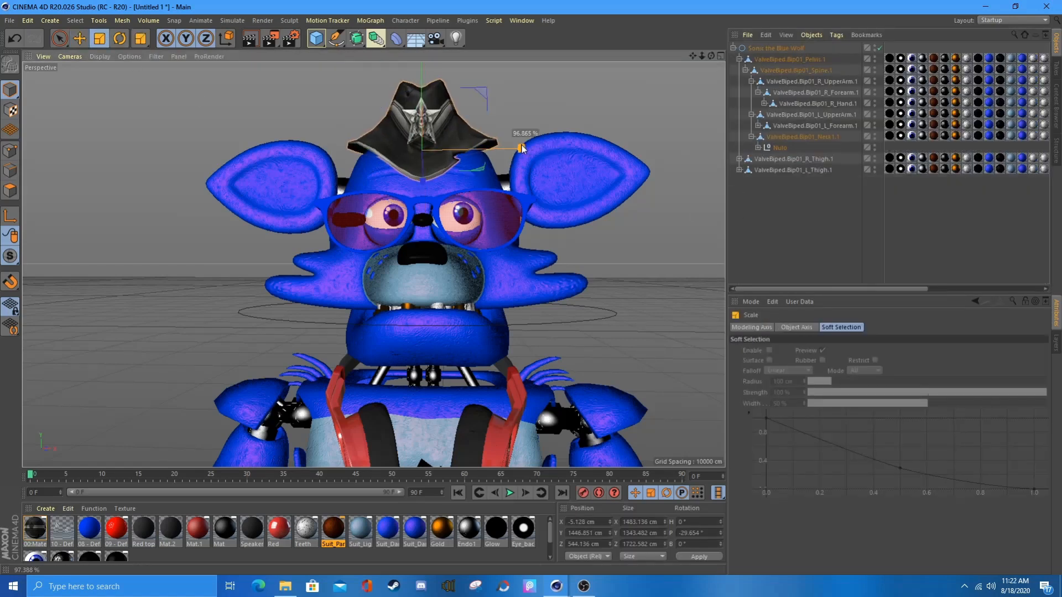
Collapse the neck and left upper arm branches in the object hierarchy.
{"action": "key", "text": "ctrl+shift+z"}
{"action": "key", "text": "ctrl+shift+z"}
{"action": "key", "text": "ctrl+shift+z"}
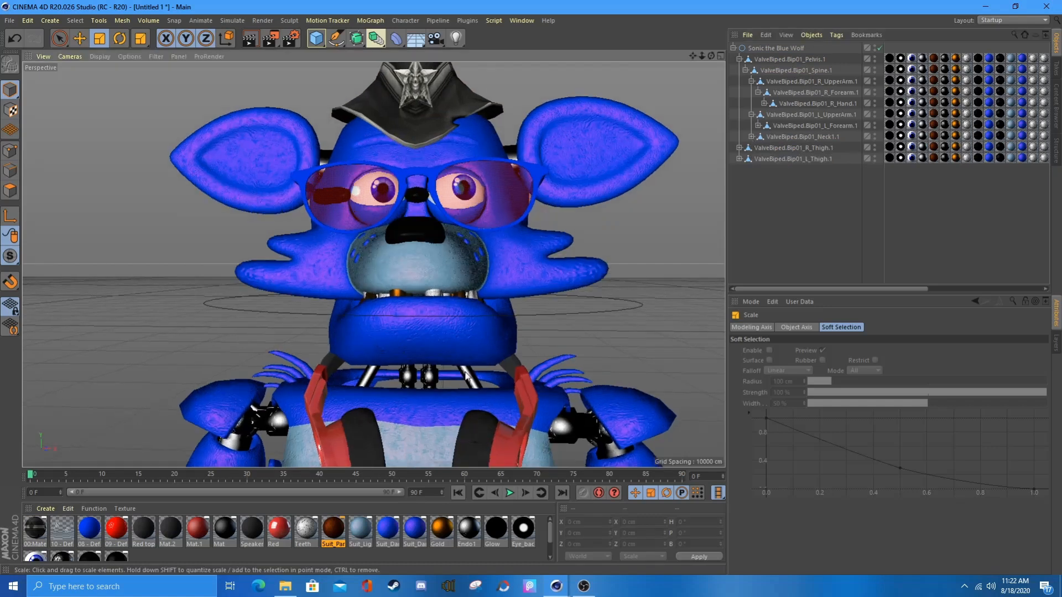
{"action": "key", "text": "ctrl+shift+z"}
{"action": "key", "text": "ctrl+shift+z"}
{"action": "key", "text": "ctrl+shift+z"}
{"action": "key", "text": "ctrl+shift+z"}
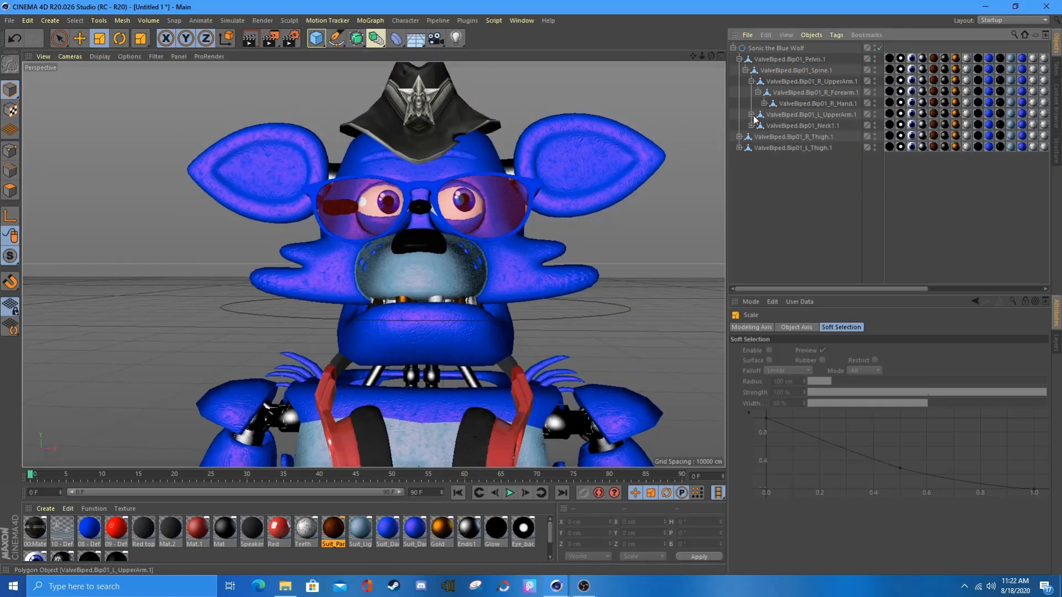
Rotate the head slightly to the side and open the jaw wide to expose the teeth.
{"action": "left_click", "coordinate": [118, 40]}
{"action": "left_click_drag", "start_coordinate": [432, 331], "coordinate": [419, 310]}
{"action": "left_click", "coordinate": [418, 332]}
{"action": "left_click", "coordinate": [461, 192]}
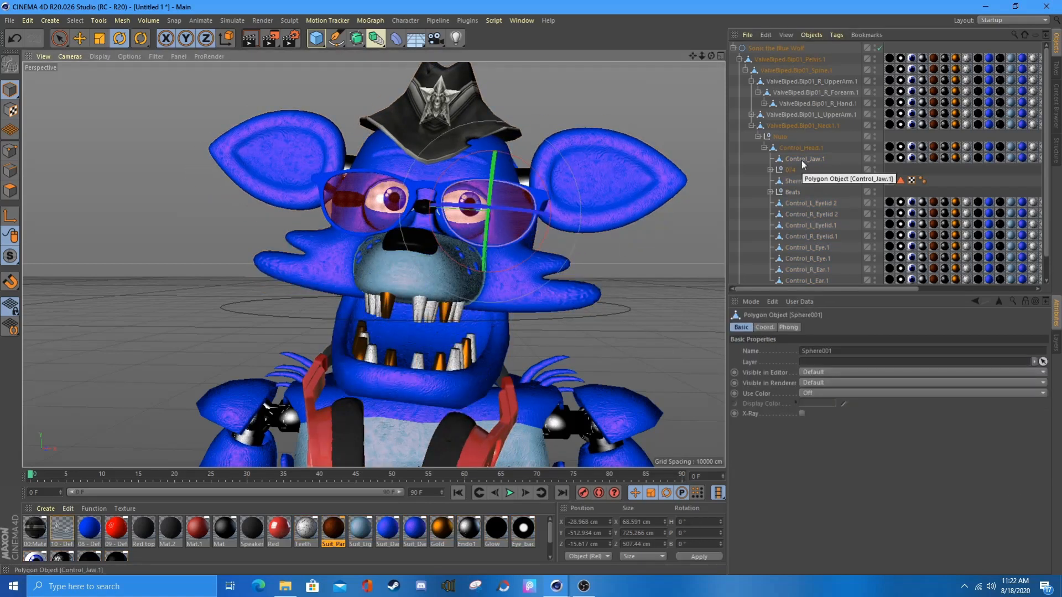
Rotate the left and right eyelid controls to open the eyes, with Control_R_Eyelid.1 at about P -17.7°.
{"action": "scroll", "coordinate": [804, 164], "scroll_direction": "down", "scroll_amount": 2}
{"action": "left_click", "coordinate": [456, 217]}
{"action": "left_click_drag", "start_coordinate": [457, 217], "coordinate": [462, 190]}
{"action": "left_click", "coordinate": [811, 213]}
{"action": "left_click_drag", "start_coordinate": [382, 218], "coordinate": [385, 192]}
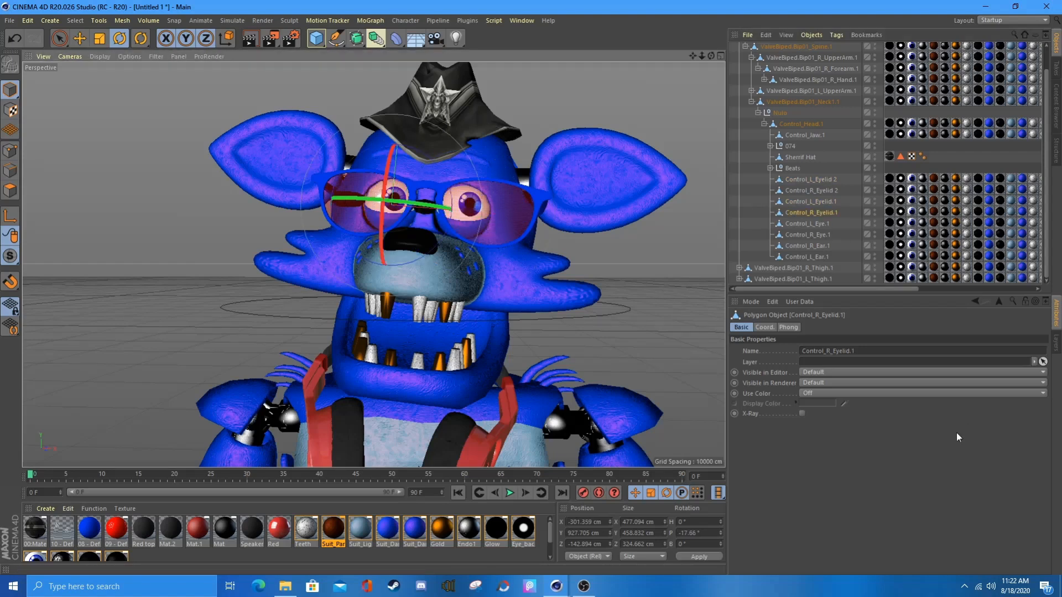
Collapse the Sonic the Blue Wolf hierarchy and add a Background object to the scene.
{"action": "left_click", "coordinate": [751, 102]}
{"action": "left_click", "coordinate": [786, 224]}
{"action": "left_click_drag", "start_coordinate": [692, 58], "coordinate": [684, 63]}
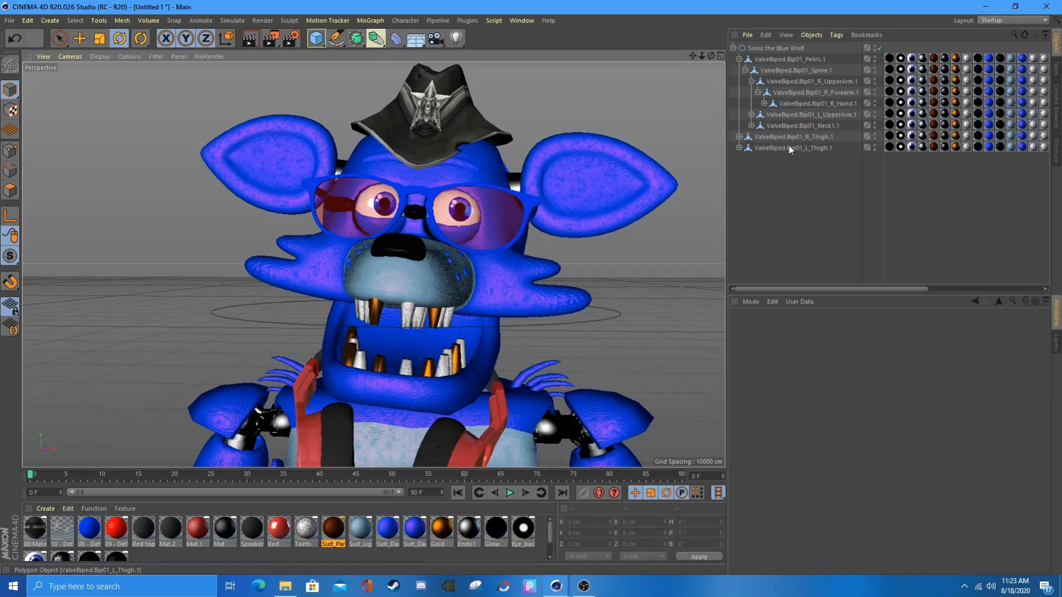
{"action": "left_click", "coordinate": [733, 48]}
{"action": "left_click_drag", "start_coordinate": [415, 38], "coordinate": [459, 136]}
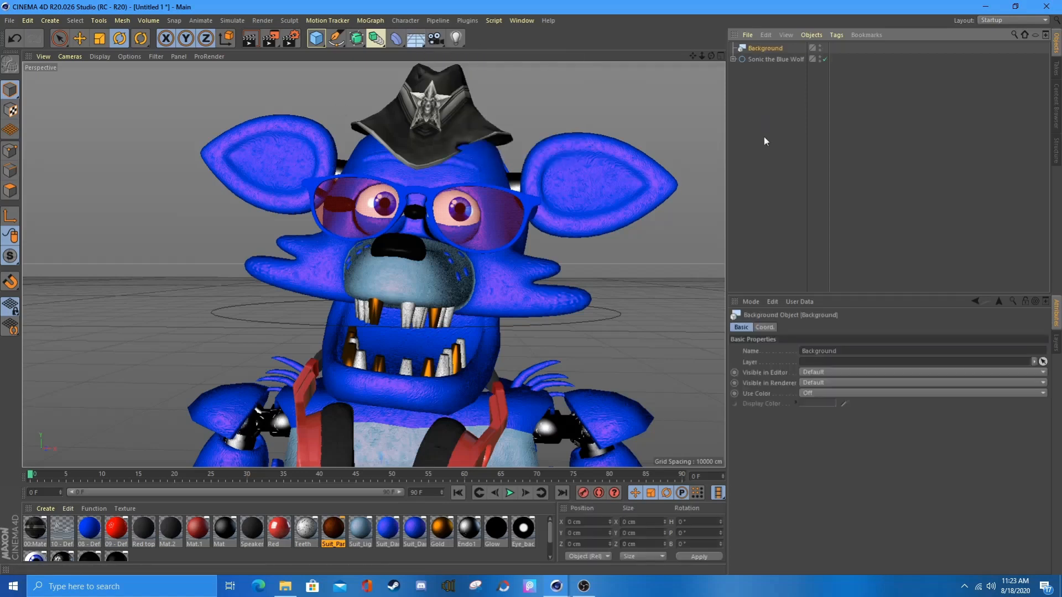
Create a new material and open it in the Material Editor.
{"action": "left_click", "coordinate": [52, 506]}
{"action": "left_click", "coordinate": [78, 382]}
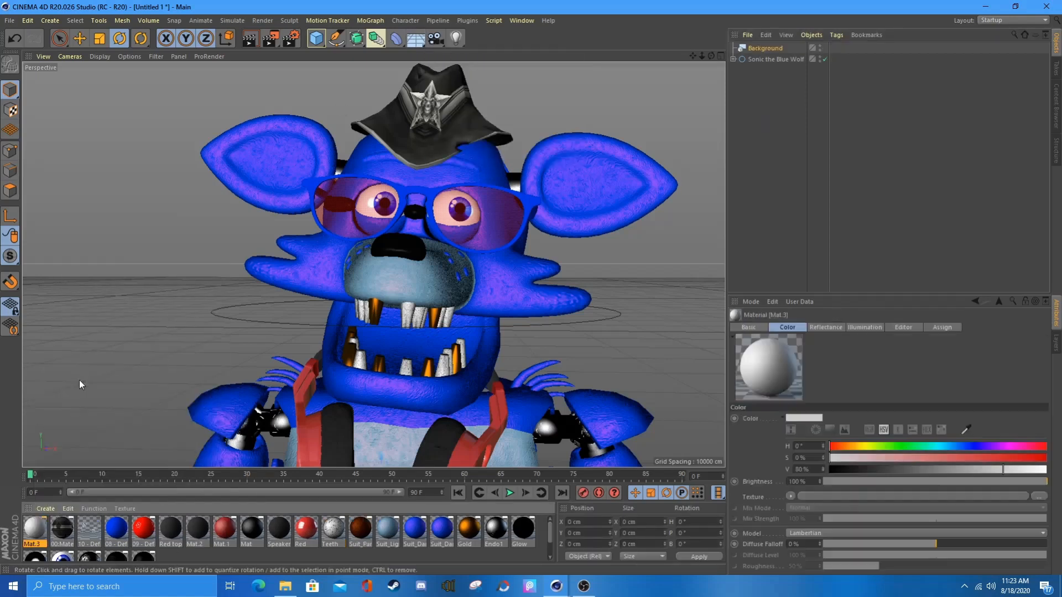
{"action": "double_click", "coordinate": [36, 536]}
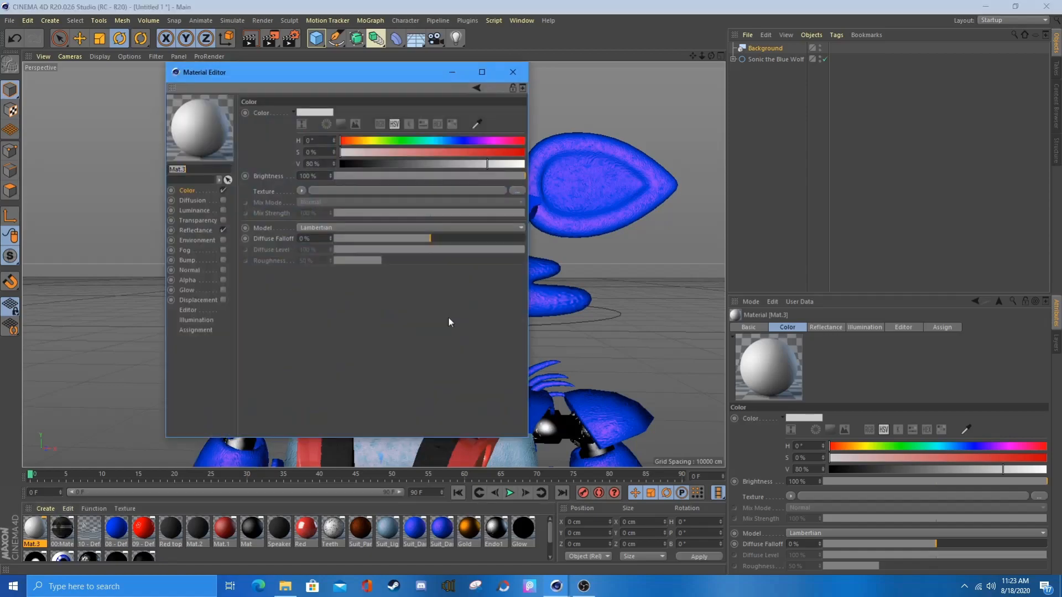
Switch to the Edge browser, open Google and search its images for "background".
{"action": "left_click", "coordinate": [258, 586]}
{"action": "left_click", "coordinate": [391, 67]}
{"action": "type", "text": "google"}
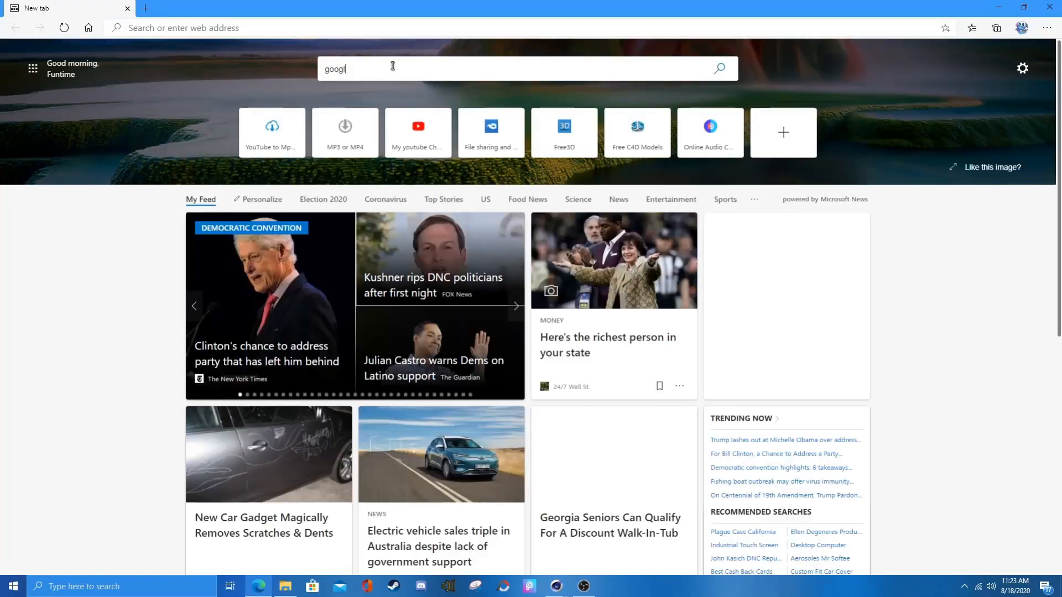
{"action": "key", "text": "Return"}
{"action": "left_click", "coordinate": [87, 198]}
{"action": "type", "text": "back"}
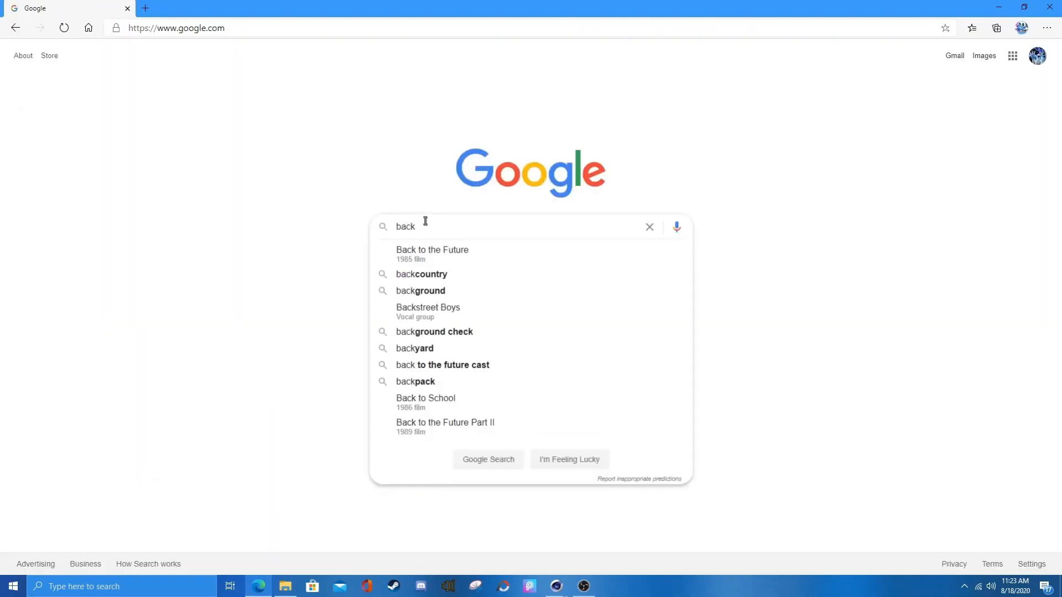
{"action": "left_click", "coordinate": [420, 291]}
{"action": "left_click", "coordinate": [144, 95]}
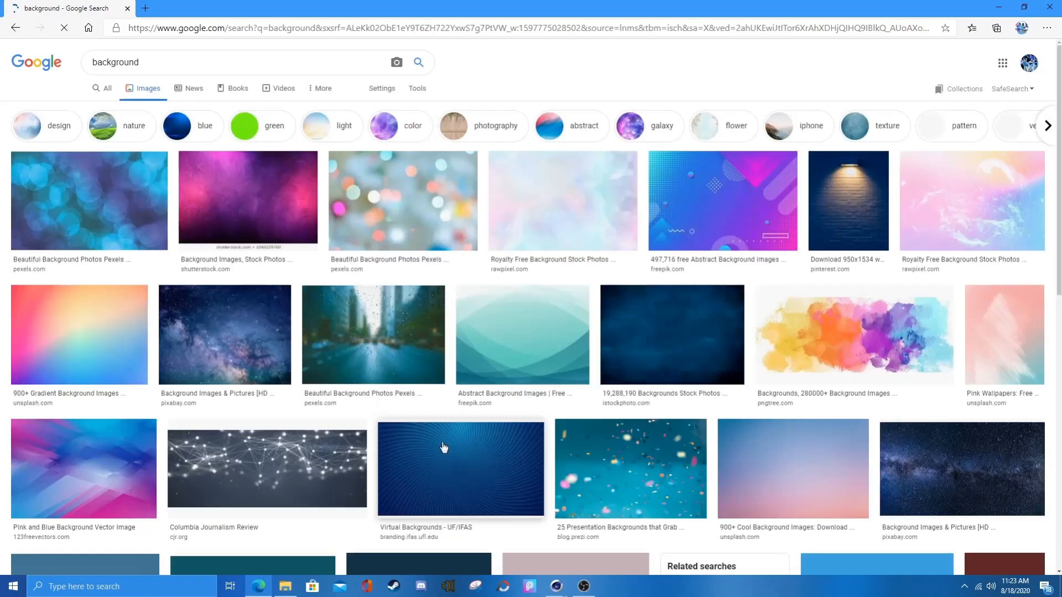
Save the blue bokeh image from Pexels to the computer as pexels-photo-370799.jpeg and close its preview.
{"action": "left_click", "coordinate": [88, 200]}
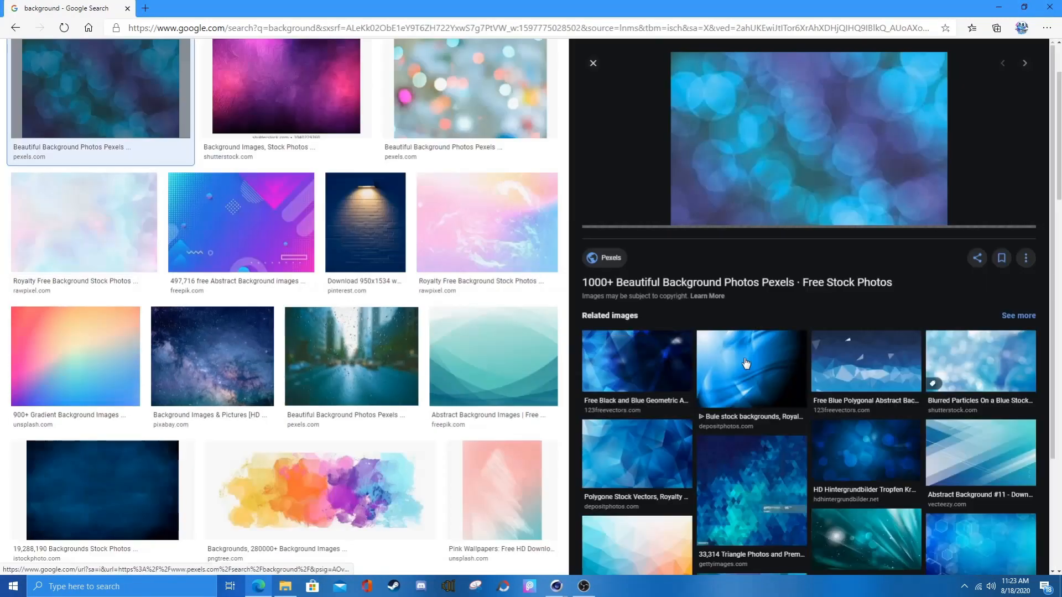
{"action": "right_click", "coordinate": [770, 124]}
{"action": "left_click", "coordinate": [806, 245]}
{"action": "left_click", "coordinate": [578, 367]}
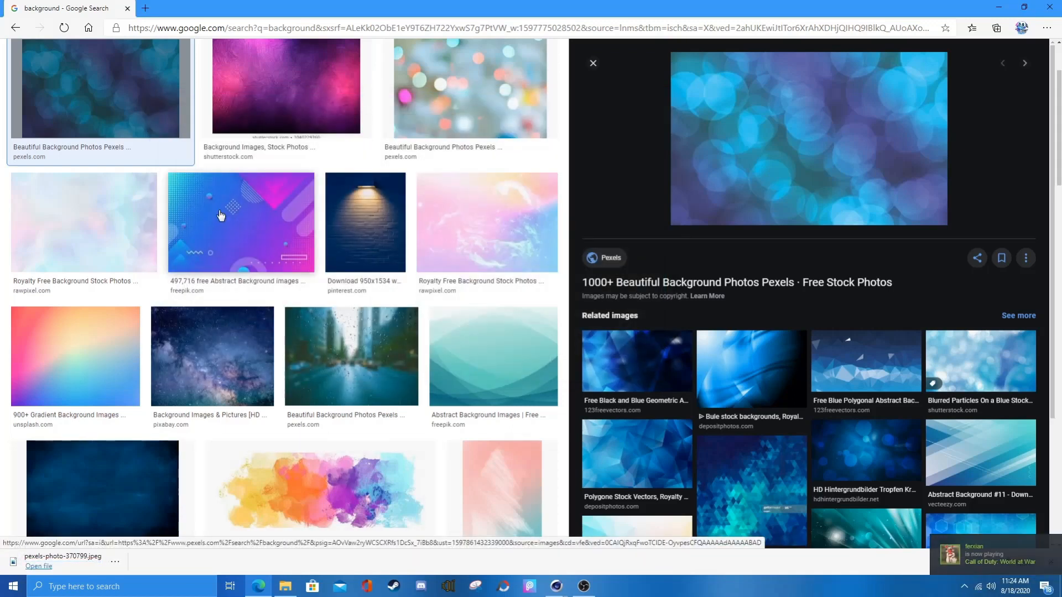
{"action": "left_click", "coordinate": [593, 63]}
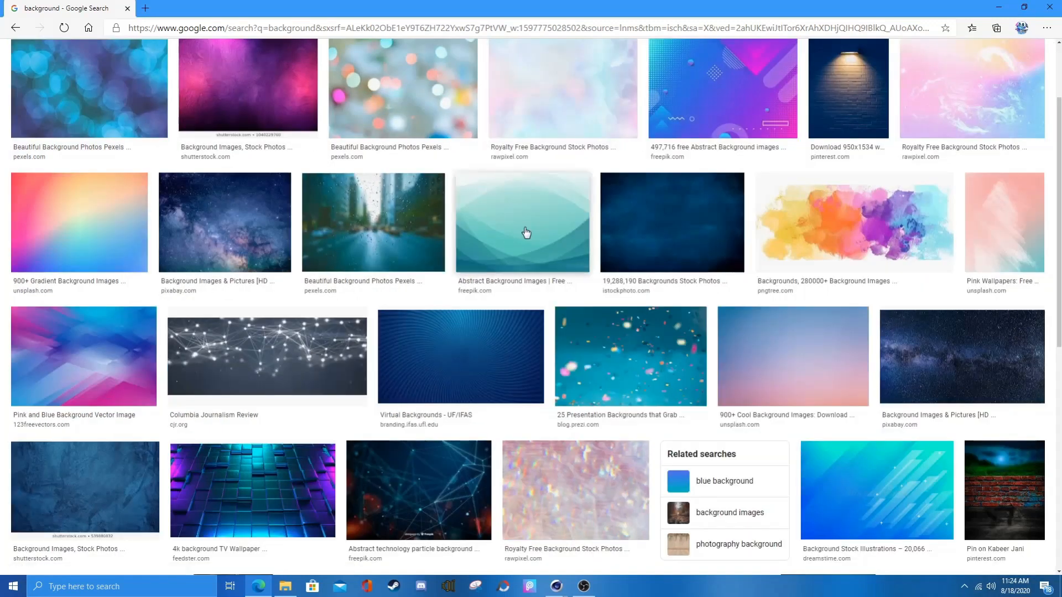
Switch back to Cinema 4D and load pexels-photo-370799.jpeg as the color texture of Mat.3 without copying it to the project.
{"action": "scroll", "coordinate": [317, 212], "scroll_direction": "up", "scroll_amount": 2}
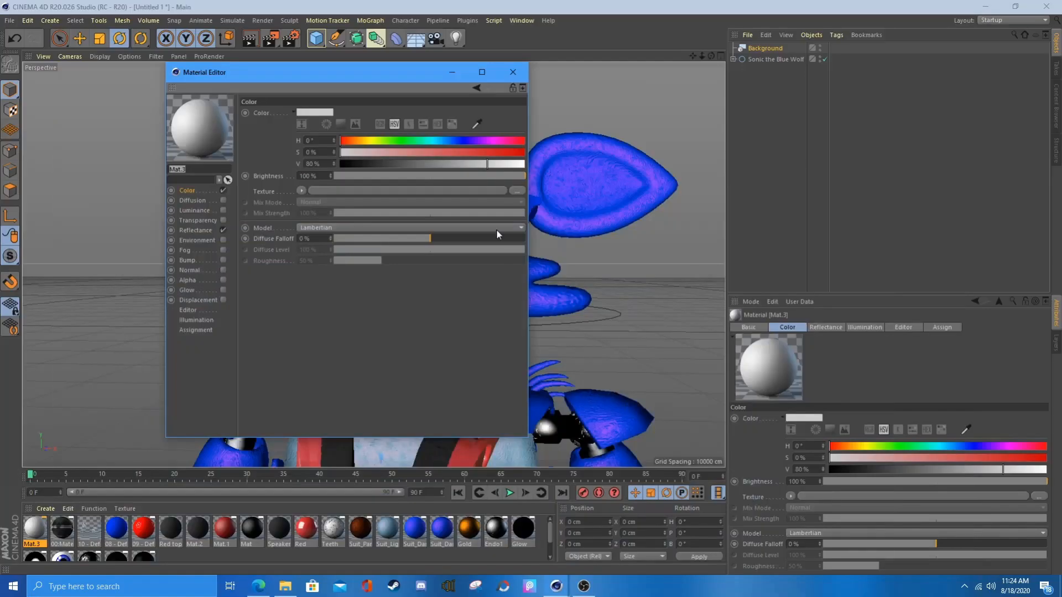
{"action": "left_click", "coordinate": [546, 335]}
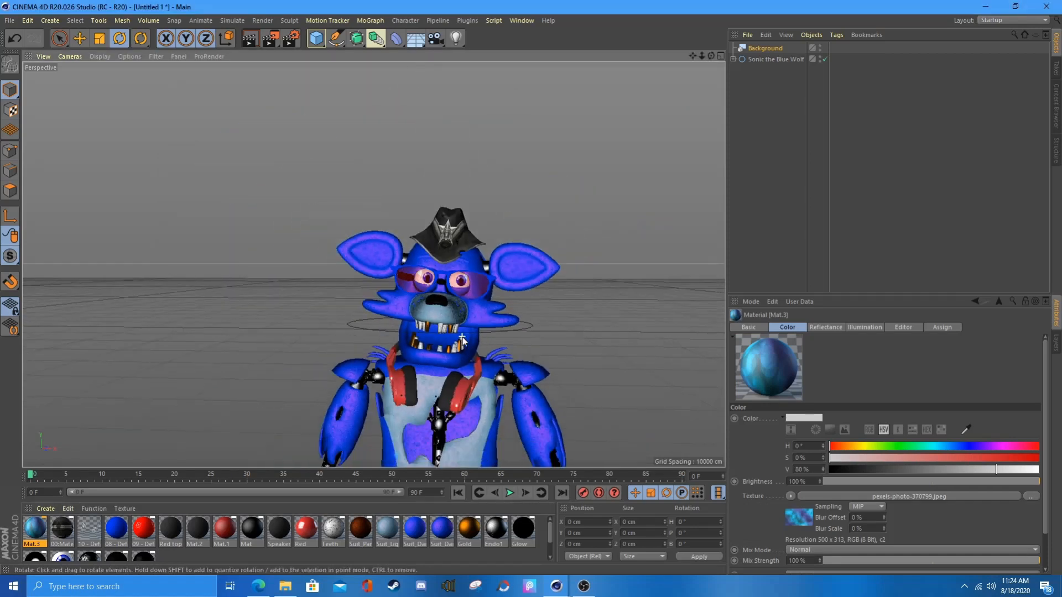
{"action": "scroll", "coordinate": [462, 341], "scroll_direction": "down", "scroll_amount": 6}
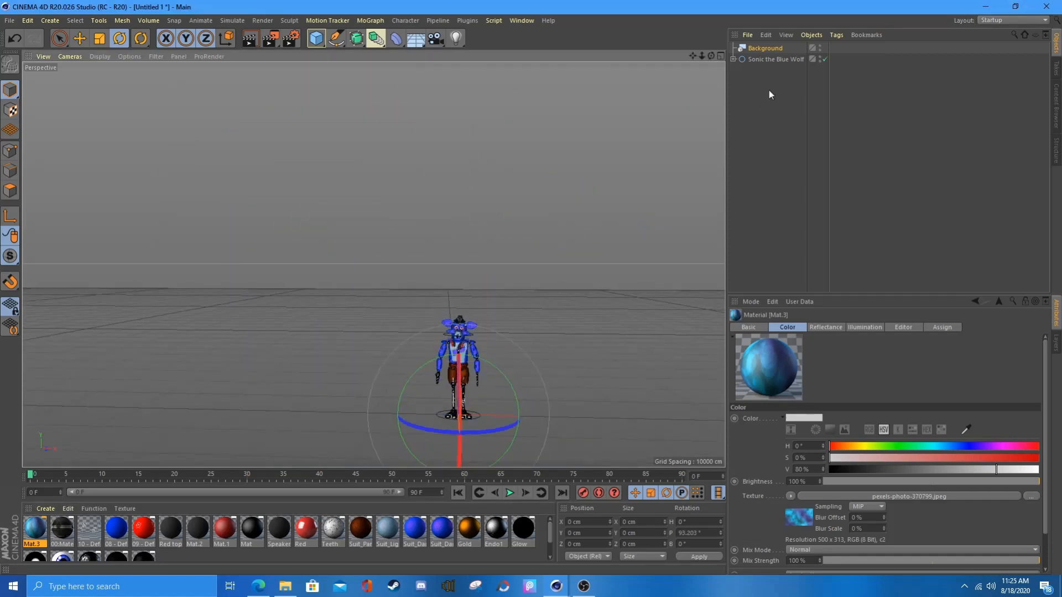
Move and rotate the Background object to about Y 22845 cm and P 243.7°.
{"action": "key", "text": "e"}
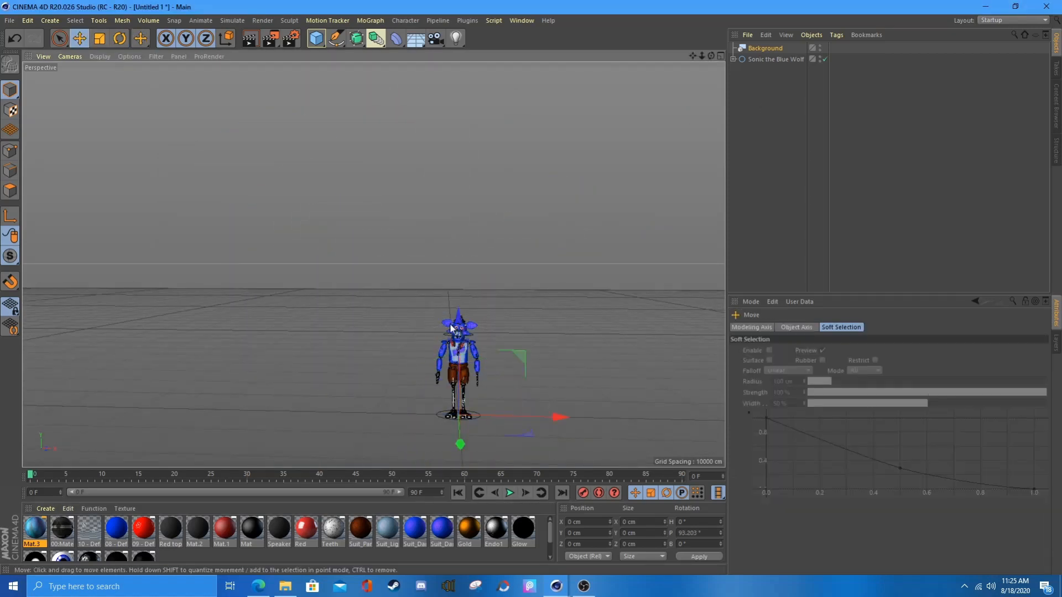
{"action": "left_click_drag", "start_coordinate": [709, 58], "coordinate": [543, 76]}
{"action": "key", "text": "r"}
{"action": "left_click_drag", "start_coordinate": [403, 161], "coordinate": [343, 298]}
Add a second Background object to the scene and select it.
{"action": "left_click", "coordinate": [754, 131]}
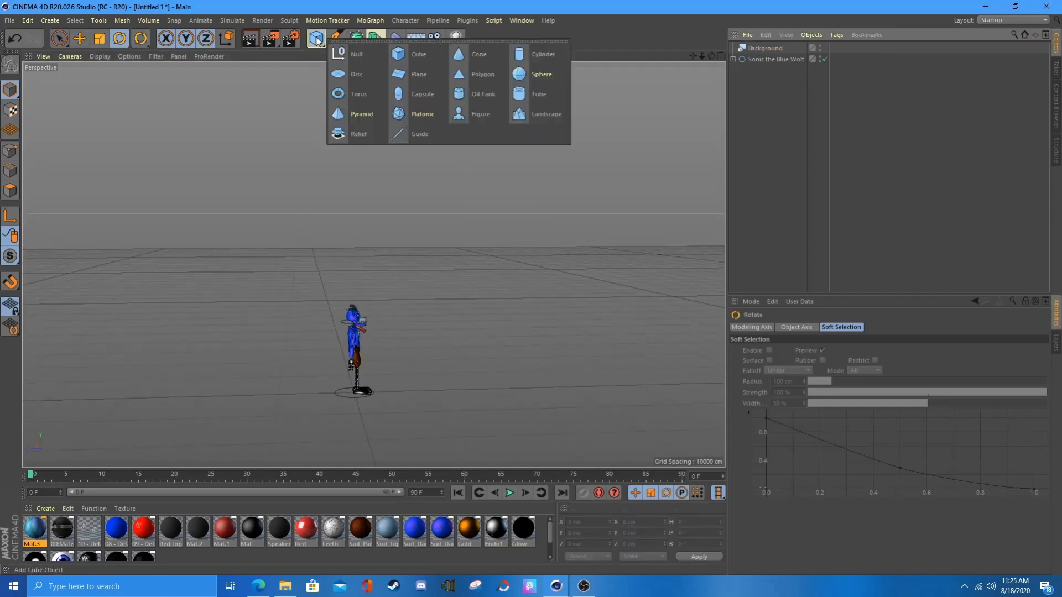
{"action": "left_click", "coordinate": [415, 40]}
{"action": "left_click", "coordinate": [455, 137]}
{"action": "left_click", "coordinate": [752, 138]}
{"action": "left_click", "coordinate": [771, 47]}
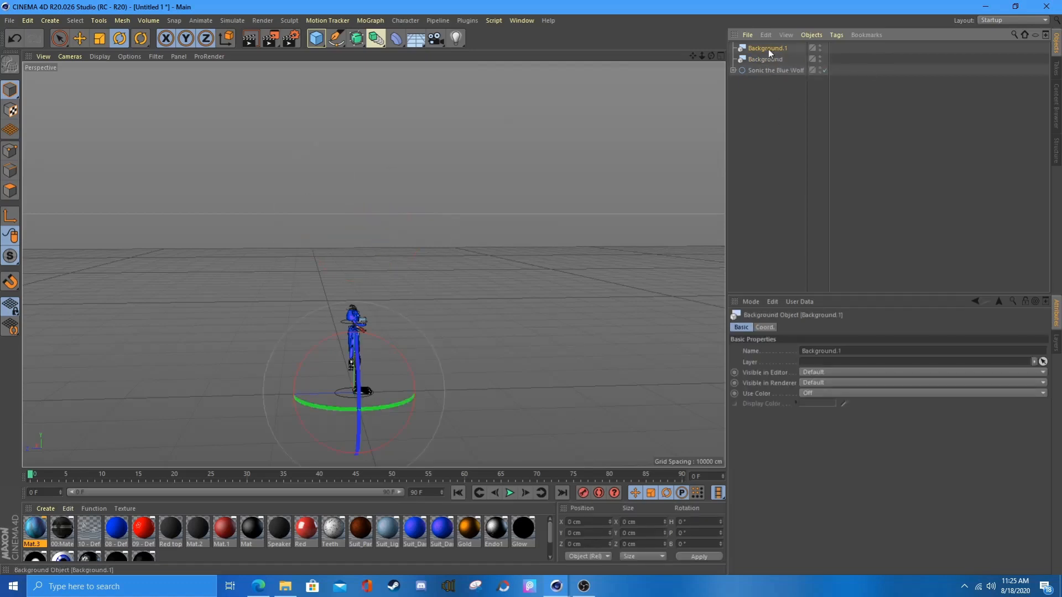
Render the current view to check the background and clear the selection.
{"action": "left_click", "coordinate": [251, 39]}
{"action": "left_click", "coordinate": [271, 172]}
{"action": "left_click", "coordinate": [464, 210]}
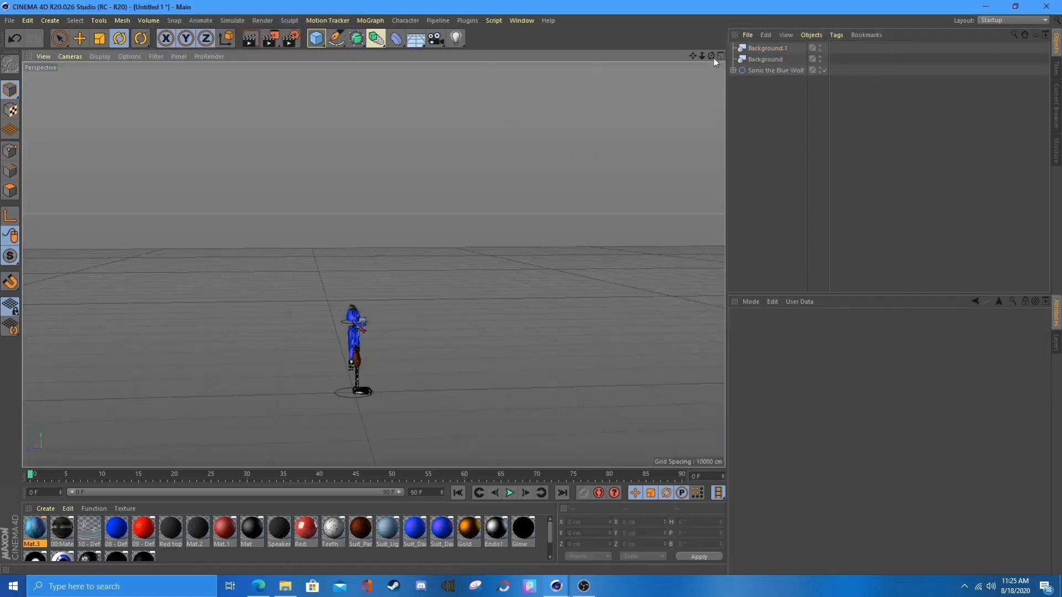
{"action": "left_click_drag", "start_coordinate": [713, 57], "coordinate": [553, 51]}
{"action": "scroll", "coordinate": [453, 324], "scroll_direction": "up", "scroll_amount": 12}
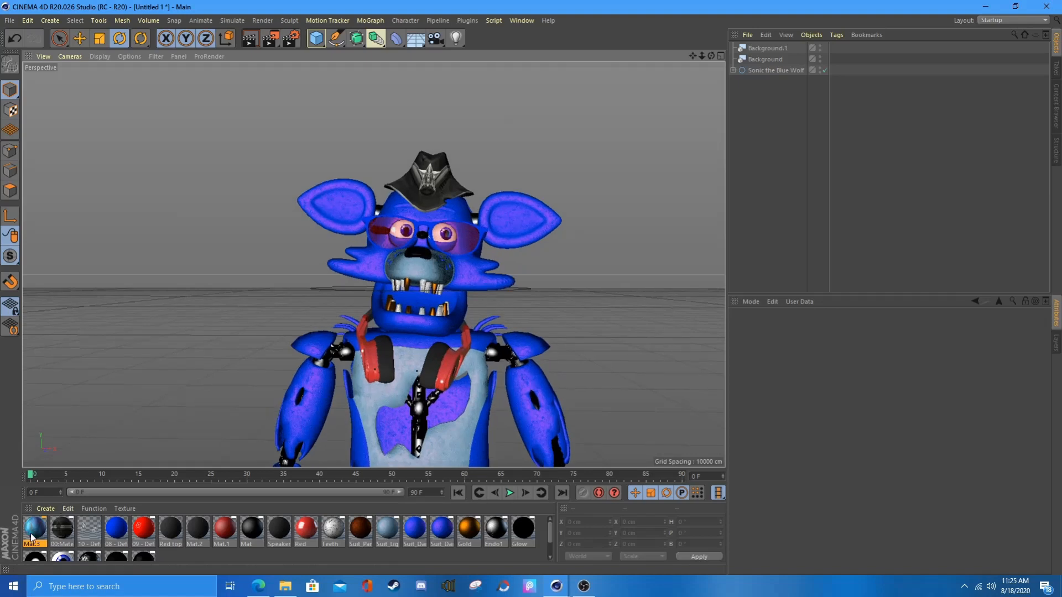
Switch to the Edge browser and save the starry sky image from Pixabay in Downloads as astronomy-1867616__340.jpg.
{"action": "double_click", "coordinate": [31, 538]}
{"action": "left_click", "coordinate": [525, 72]}
{"action": "left_click", "coordinate": [263, 586]}
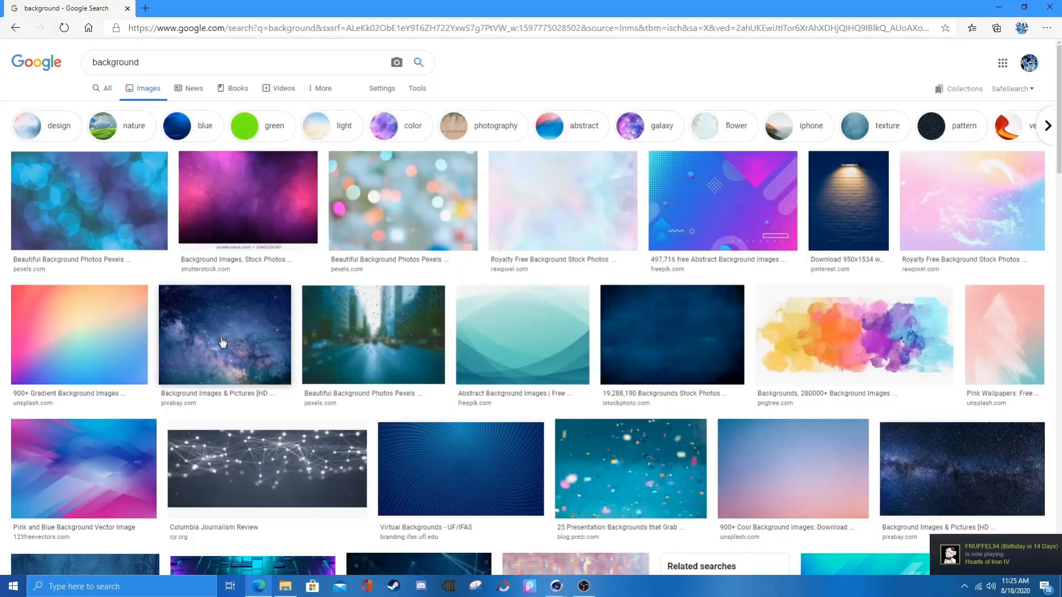
{"action": "left_click", "coordinate": [223, 343]}
{"action": "right_click", "coordinate": [750, 157]}
{"action": "left_click", "coordinate": [814, 281]}
{"action": "left_click", "coordinate": [233, 343]}
{"action": "left_click", "coordinate": [237, 356]}
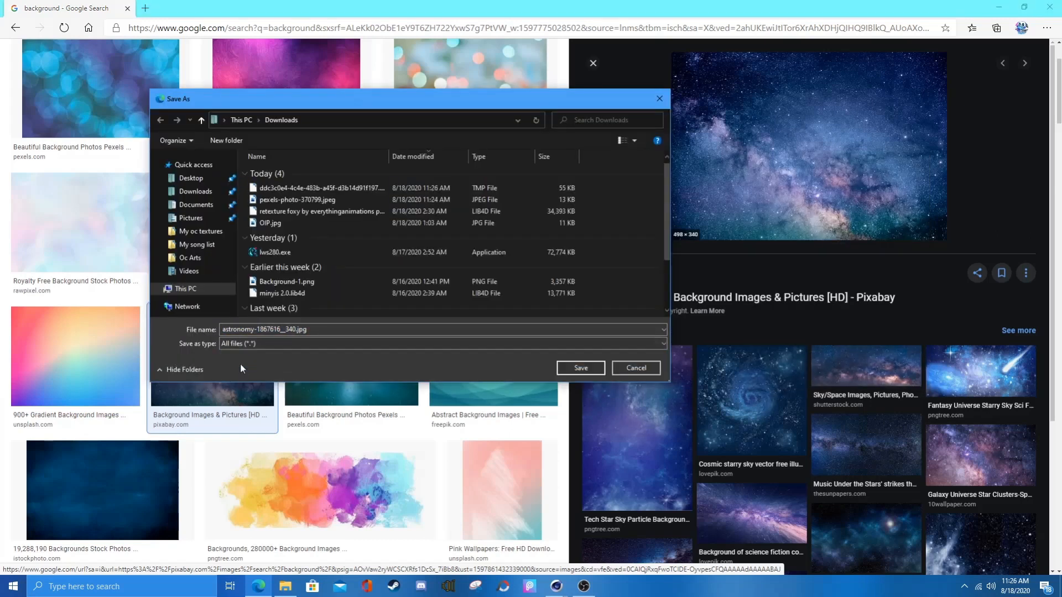
{"action": "key", "text": "Return"}
Find the blue geometric background from Sketch App Sources in the image results and save it in Downloads as geometry-background.png.
{"action": "scroll", "coordinate": [387, 384], "scroll_direction": "up", "scroll_amount": 2}
{"action": "scroll", "coordinate": [387, 382], "scroll_direction": "down", "scroll_amount": 15}
{"action": "scroll", "coordinate": [386, 382], "scroll_direction": "down", "scroll_amount": 10}
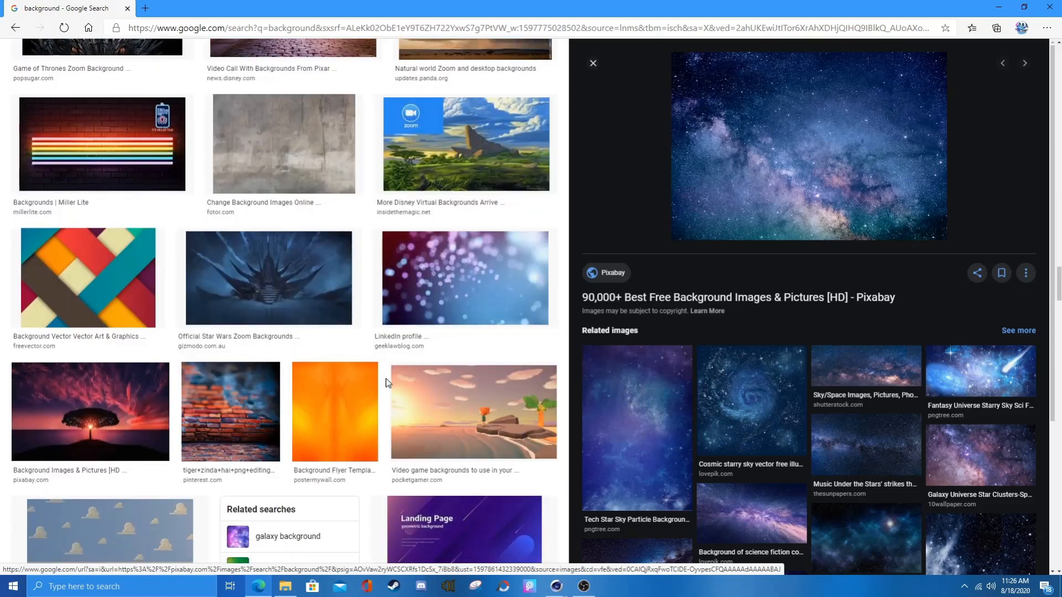
{"action": "scroll", "coordinate": [388, 383], "scroll_direction": "down", "scroll_amount": 10}
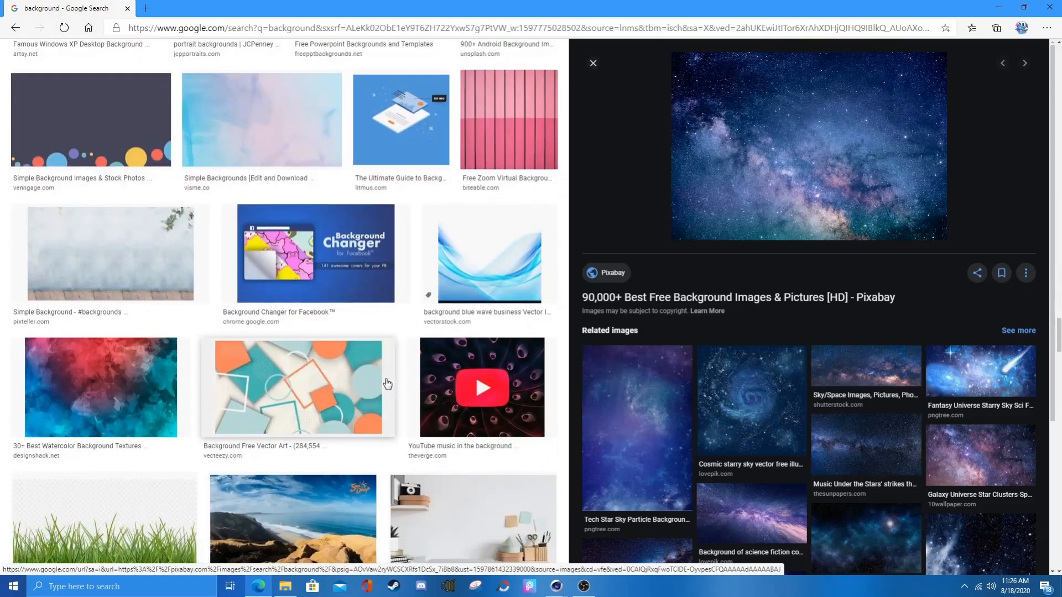
{"action": "scroll", "coordinate": [388, 383], "scroll_direction": "down", "scroll_amount": 5}
{"action": "left_click", "coordinate": [222, 352]}
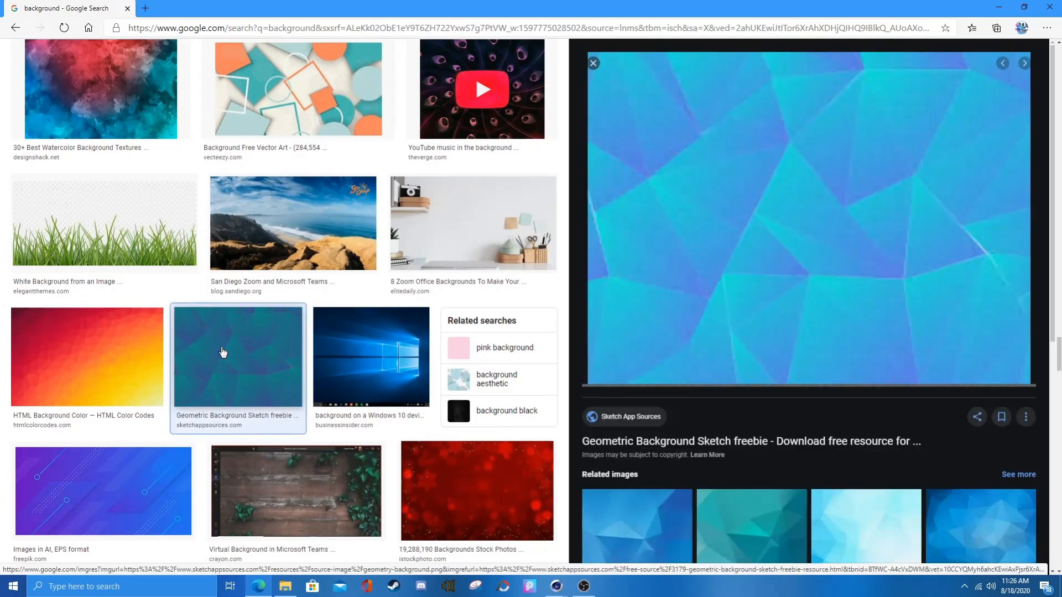
{"action": "right_click", "coordinate": [725, 165]}
{"action": "left_click", "coordinate": [758, 294]}
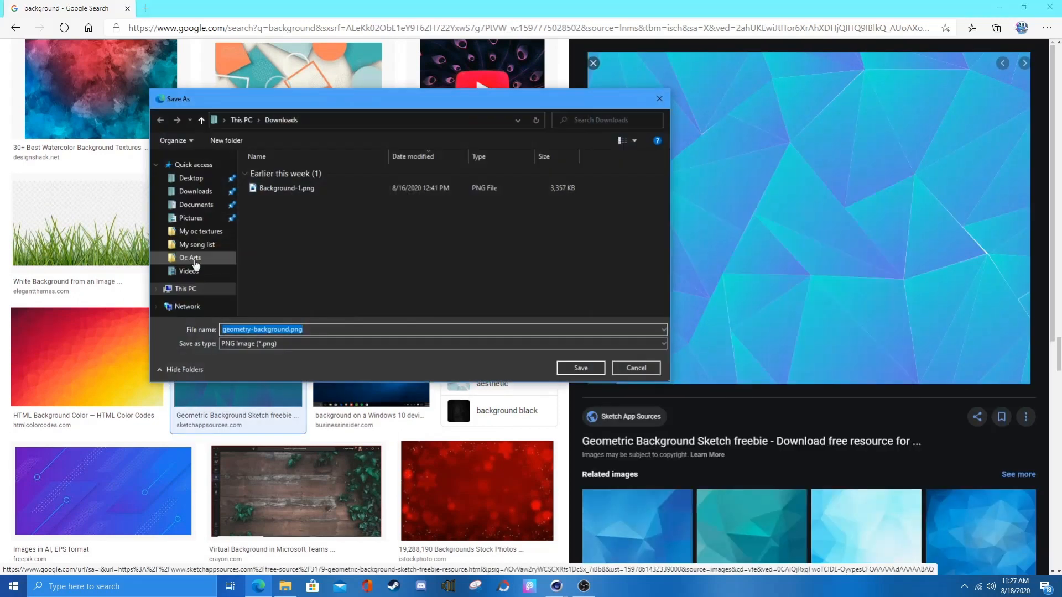
{"action": "left_click", "coordinate": [574, 364]}
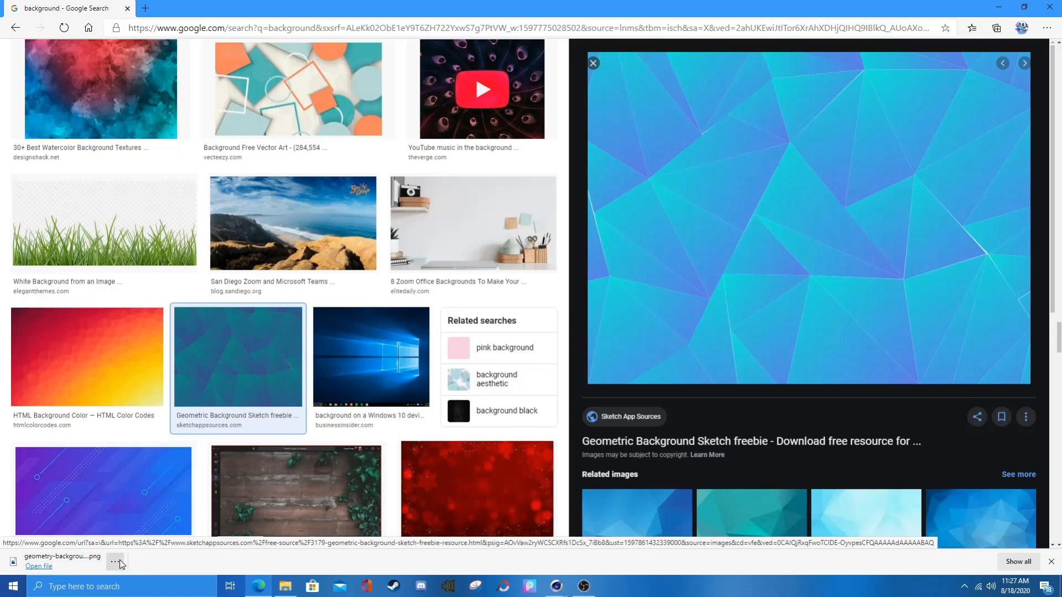
{"action": "left_click", "coordinate": [116, 562]}
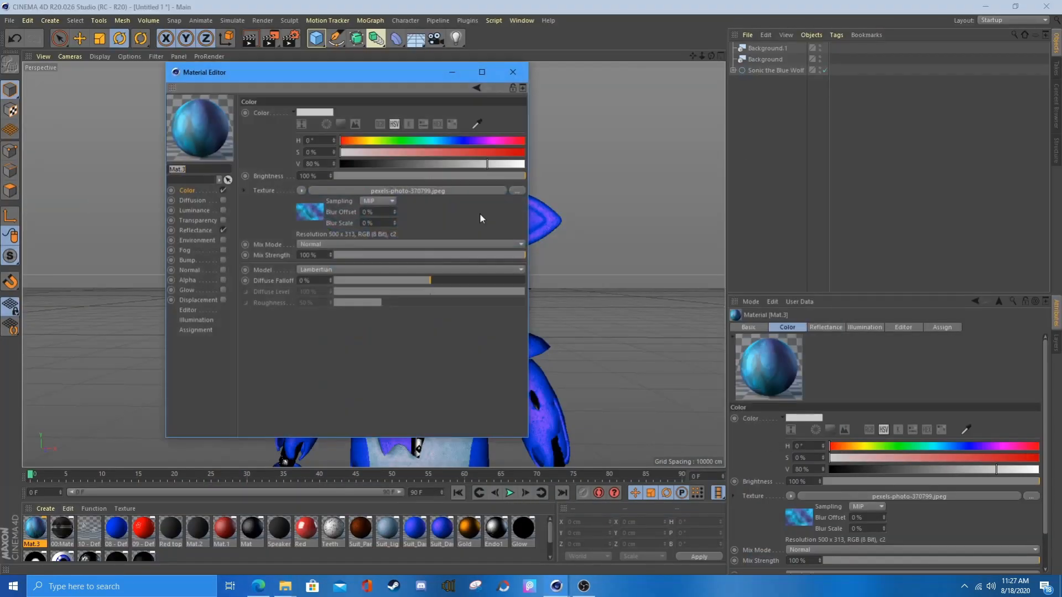
Replace the color texture of Mat.3 with geometry-background.png and close the Material Editor.
{"action": "left_click", "coordinate": [517, 192]}
{"action": "left_click", "coordinate": [326, 182]}
{"action": "left_click", "coordinate": [601, 363]}
{"action": "left_click", "coordinate": [548, 334]}
{"action": "left_click", "coordinate": [512, 72]}
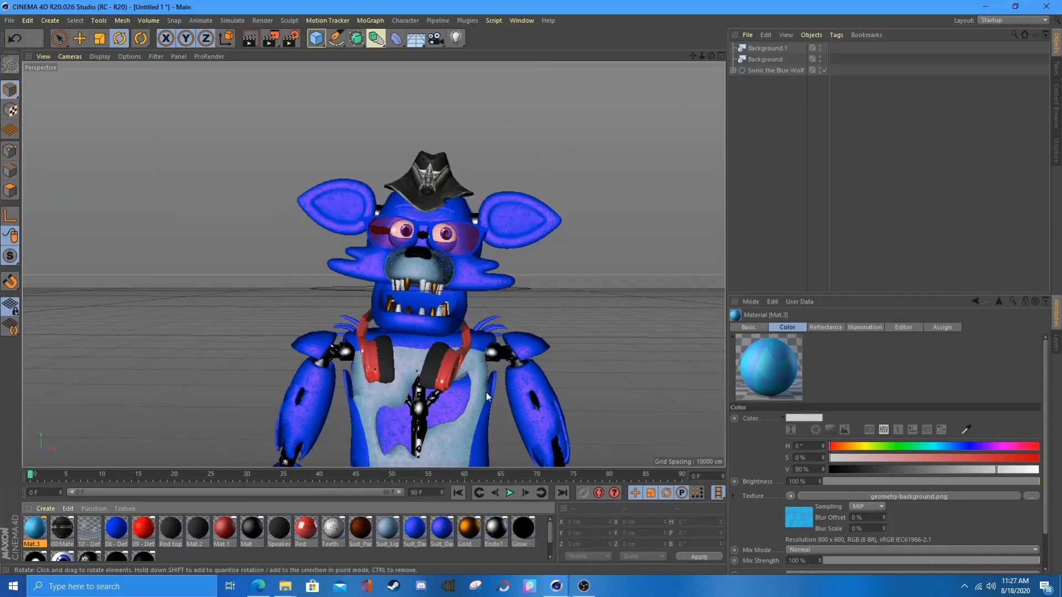
Set the first Background object's editor visibility to On.
{"action": "left_click", "coordinate": [773, 59]}
{"action": "left_click", "coordinate": [819, 56]}
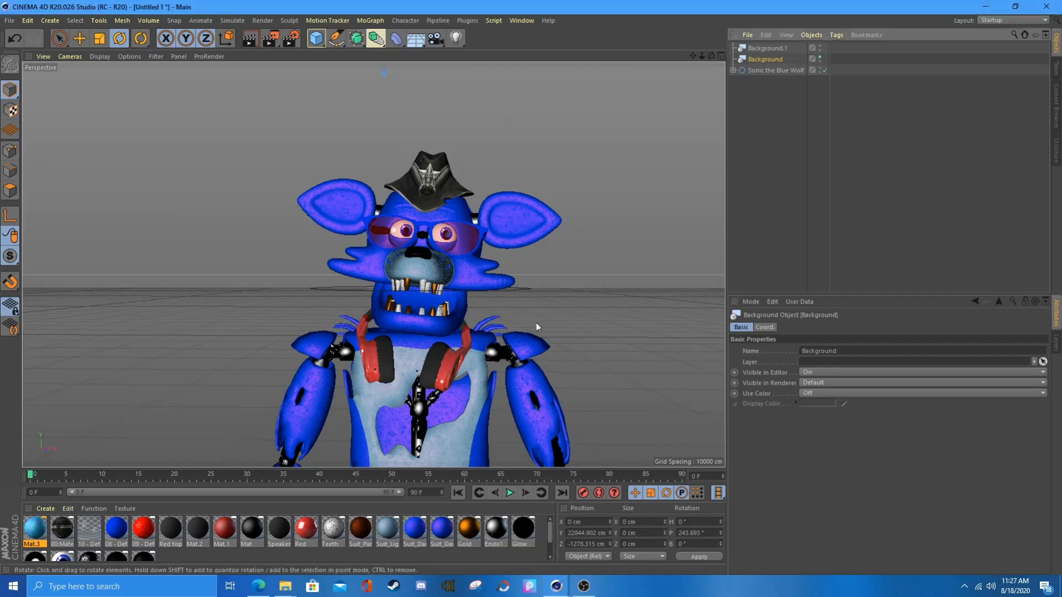
Try to reposition the Background object above and behind the character and rotate it.
{"action": "scroll", "coordinate": [536, 323], "scroll_direction": "down", "scroll_amount": 5}
{"action": "key", "text": "e"}
{"action": "left_click_drag", "start_coordinate": [440, 238], "coordinate": [437, 285]}
{"action": "left_click_drag", "start_coordinate": [437, 286], "coordinate": [559, 302], "text": "alt"}
{"action": "left_click_drag", "start_coordinate": [301, 250], "coordinate": [292, 254]}
{"action": "left_click_drag", "start_coordinate": [300, 217], "coordinate": [241, 354]}
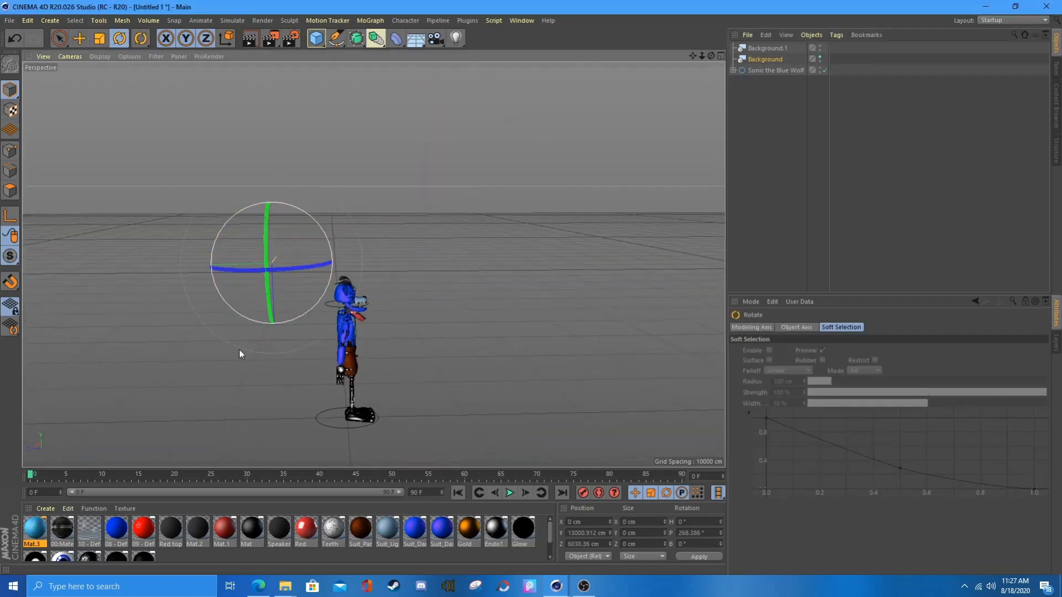
Reframe the character from the front and render the perspective view to check the background.
{"action": "scroll", "coordinate": [299, 254], "scroll_direction": "up", "scroll_amount": 4}
{"action": "left_click_drag", "start_coordinate": [372, 263], "coordinate": [254, 282], "text": "alt"}
{"action": "left_click", "coordinate": [251, 39]}
{"action": "left_click", "coordinate": [230, 175]}
{"action": "scroll", "coordinate": [387, 277], "scroll_direction": "up", "scroll_amount": 4}
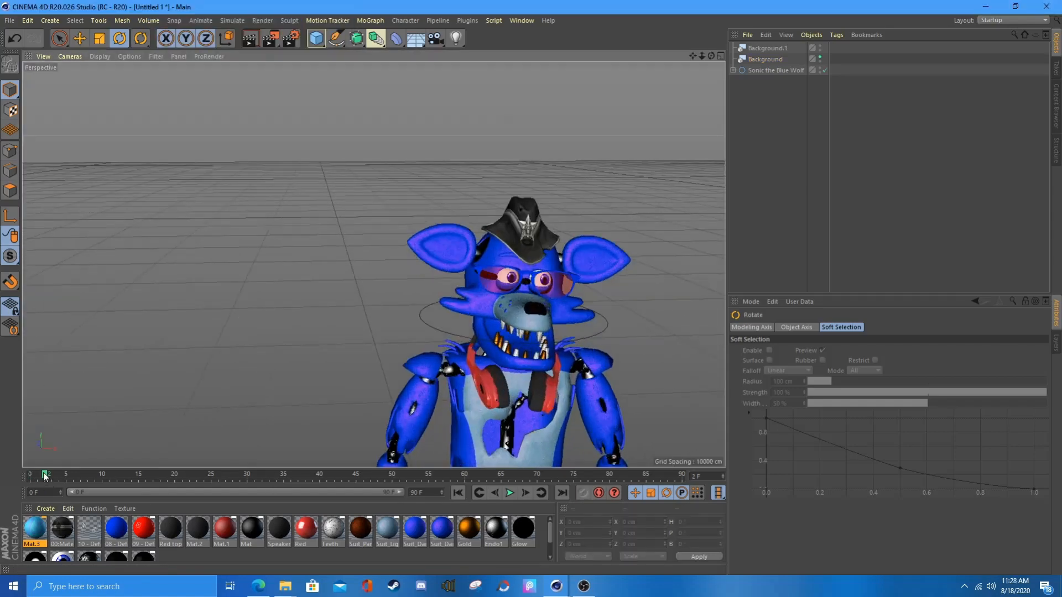
Delete both Background objects from the scene.
{"action": "left_click", "coordinate": [759, 58]}
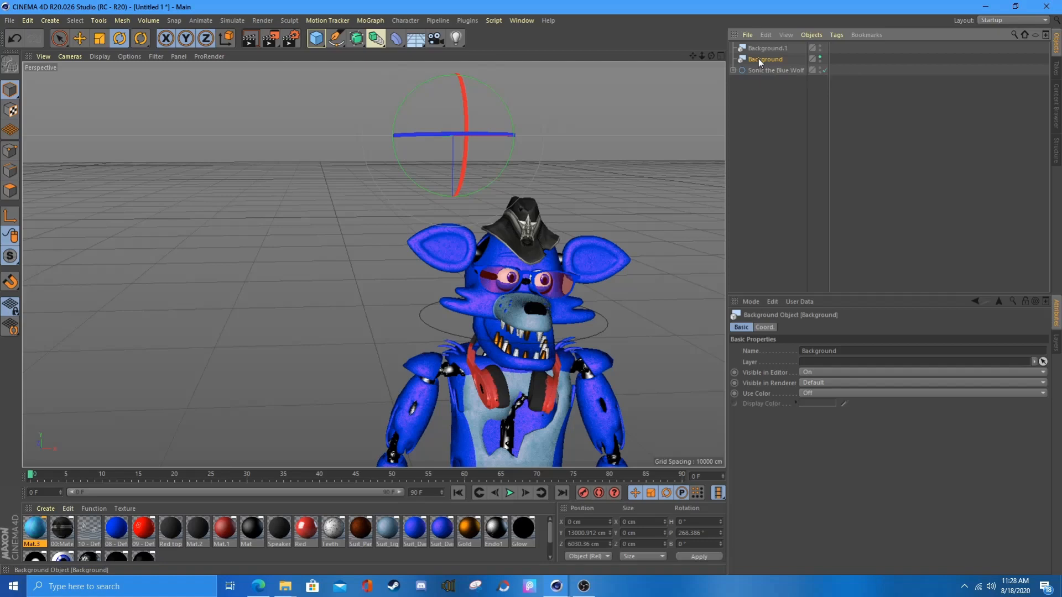
{"action": "right_click", "coordinate": [757, 59]}
{"action": "left_click", "coordinate": [738, 150]}
{"action": "left_click", "coordinate": [766, 35]}
{"action": "left_click", "coordinate": [782, 108]}
{"action": "right_click", "coordinate": [773, 49]}
{"action": "left_click", "coordinate": [766, 35]}
{"action": "left_click", "coordinate": [780, 111]}
Add a new Background object, then open and close the render settings.
{"action": "left_click", "coordinate": [416, 38]}
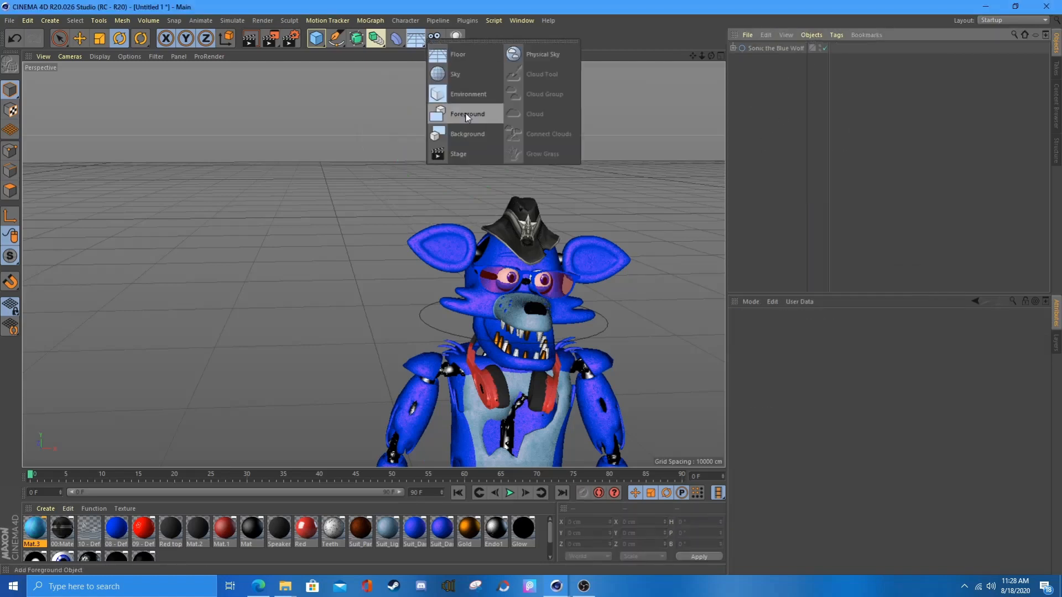
{"action": "left_click", "coordinate": [468, 133]}
{"action": "left_click", "coordinate": [764, 327]}
{"action": "left_click", "coordinate": [744, 327]}
{"action": "left_click", "coordinate": [290, 38]}
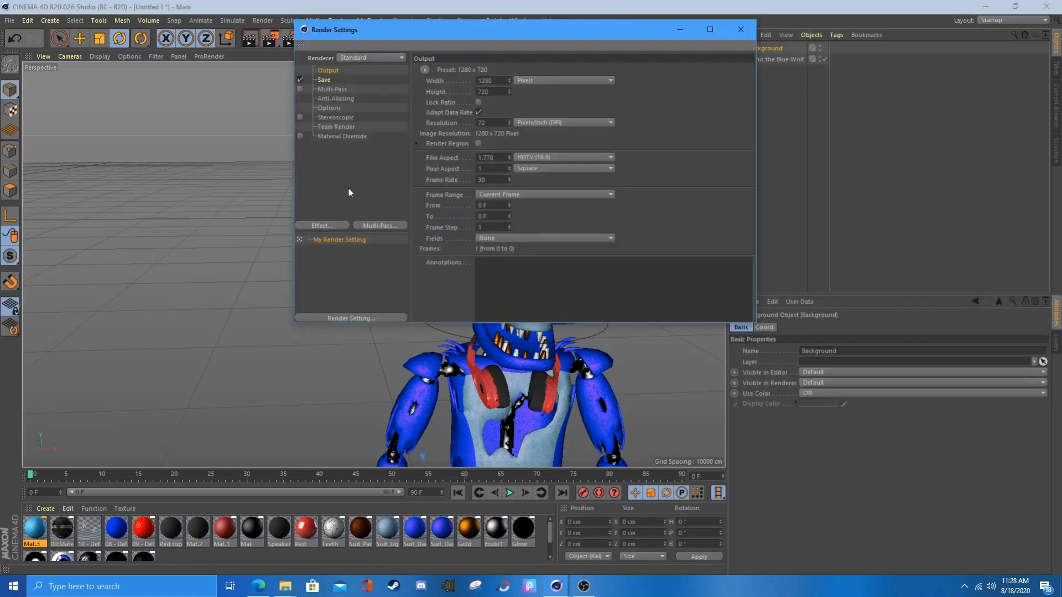
{"action": "left_click", "coordinate": [740, 30]}
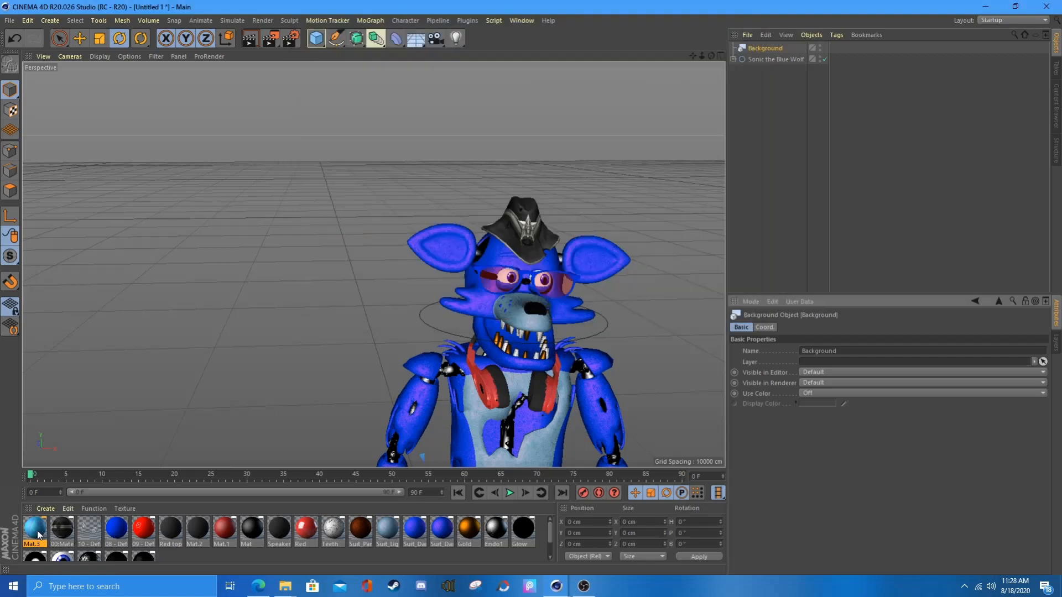
Try the Luminance channel on Mat.3, turn it off again and put the Material Editor away.
{"action": "double_click", "coordinate": [35, 528]}
{"action": "left_click", "coordinate": [223, 211]}
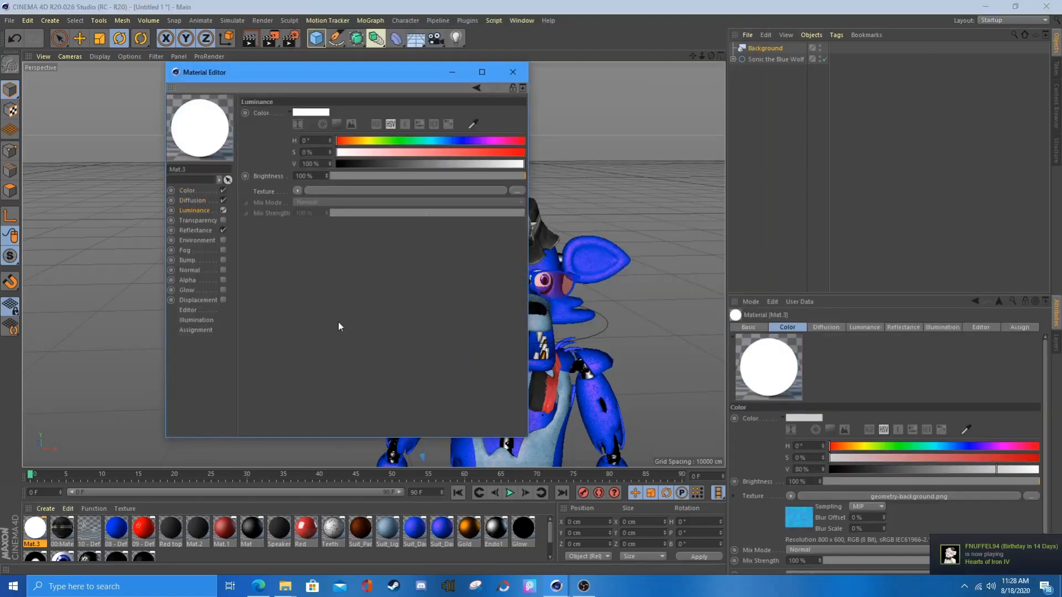
{"action": "left_click", "coordinate": [223, 210]}
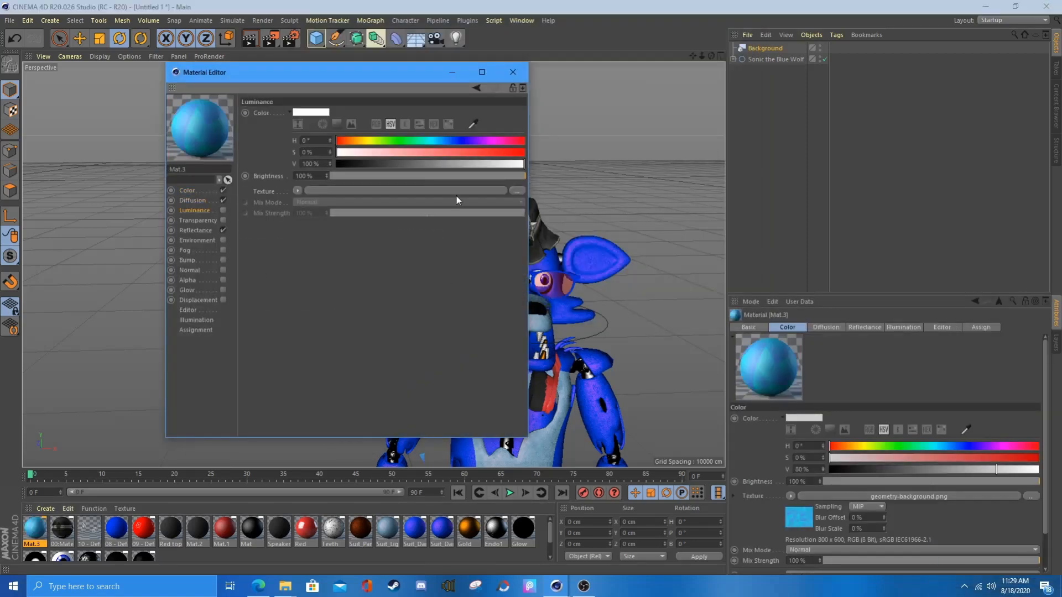
{"action": "left_click", "coordinate": [452, 73]}
Render the perspective view framed on the character's head and upper body as a preview.
{"action": "left_click", "coordinate": [230, 169]}
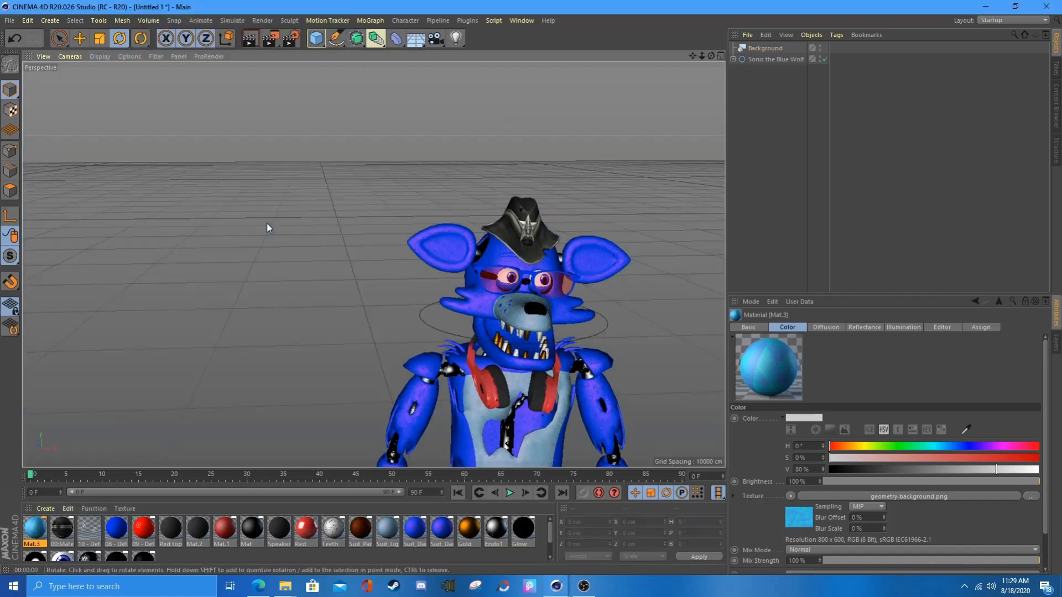
{"action": "scroll", "coordinate": [514, 400], "scroll_direction": "up", "scroll_amount": 3}
{"action": "left_click_drag", "start_coordinate": [515, 399], "coordinate": [420, 282], "text": "alt"}
{"action": "left_click", "coordinate": [230, 171]}
{"action": "scroll", "coordinate": [369, 380], "scroll_direction": "up", "scroll_amount": 4}
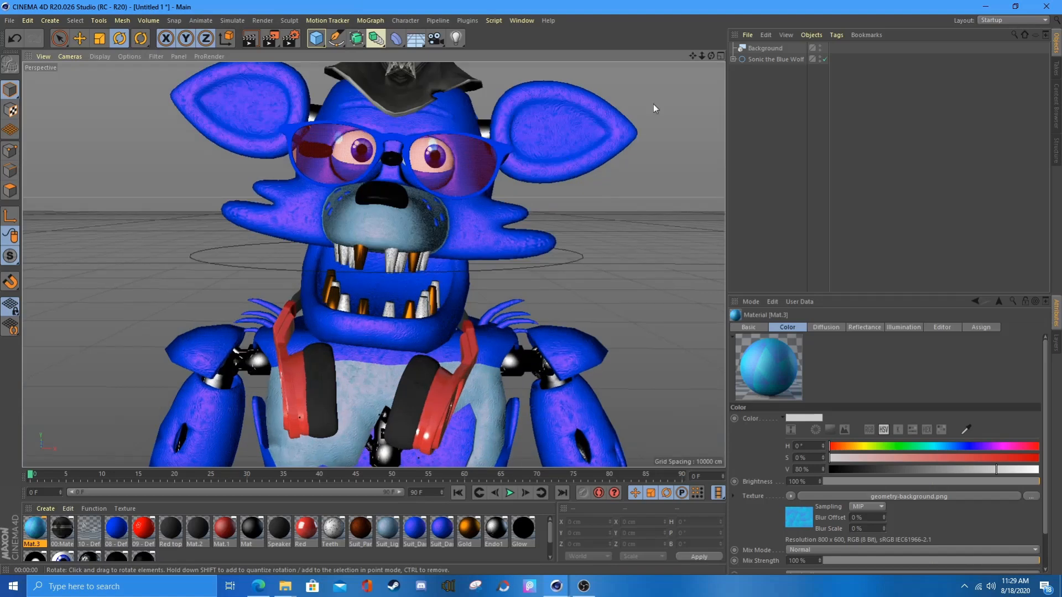
Add a light and place it above and beside the character at about X -13762 cm, Y 12810 cm.
{"action": "left_click", "coordinate": [456, 38]}
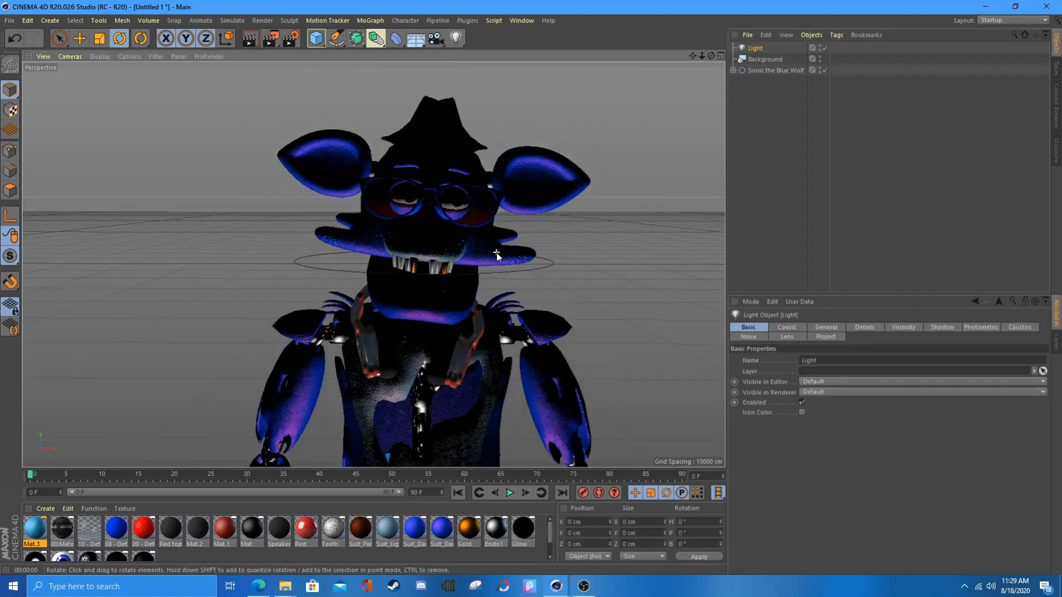
{"action": "scroll", "coordinate": [494, 248], "scroll_direction": "down", "scroll_amount": 5}
{"action": "key", "text": "e"}
{"action": "left_click_drag", "start_coordinate": [474, 255], "coordinate": [473, 144]}
{"action": "left_click_drag", "start_coordinate": [575, 193], "coordinate": [350, 198]}
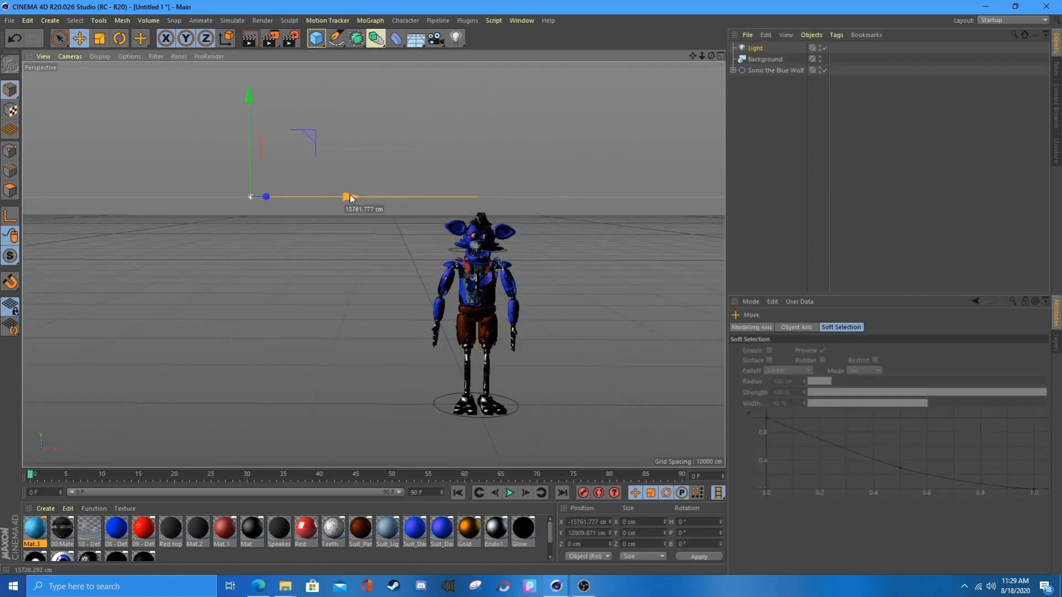
Add a second light on the character's other side at about X 13257 cm, Y 10694 cm, and tint the first light pale red with 27% saturation.
{"action": "left_click", "coordinate": [455, 37]}
{"action": "left_click_drag", "start_coordinate": [553, 403], "coordinate": [539, 232]}
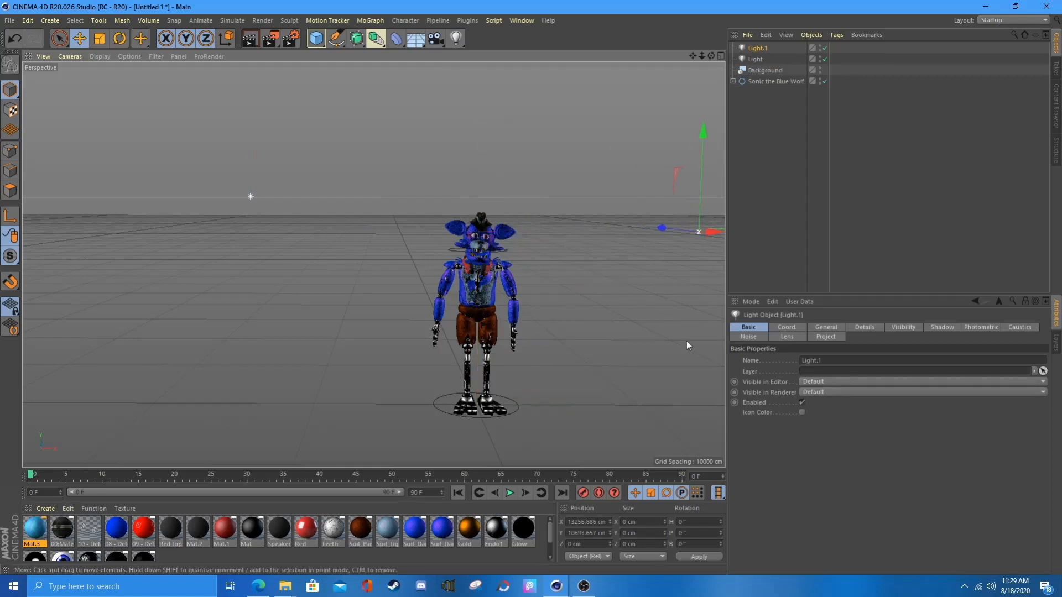
{"action": "left_click", "coordinate": [826, 327]}
{"action": "left_click", "coordinate": [756, 59]}
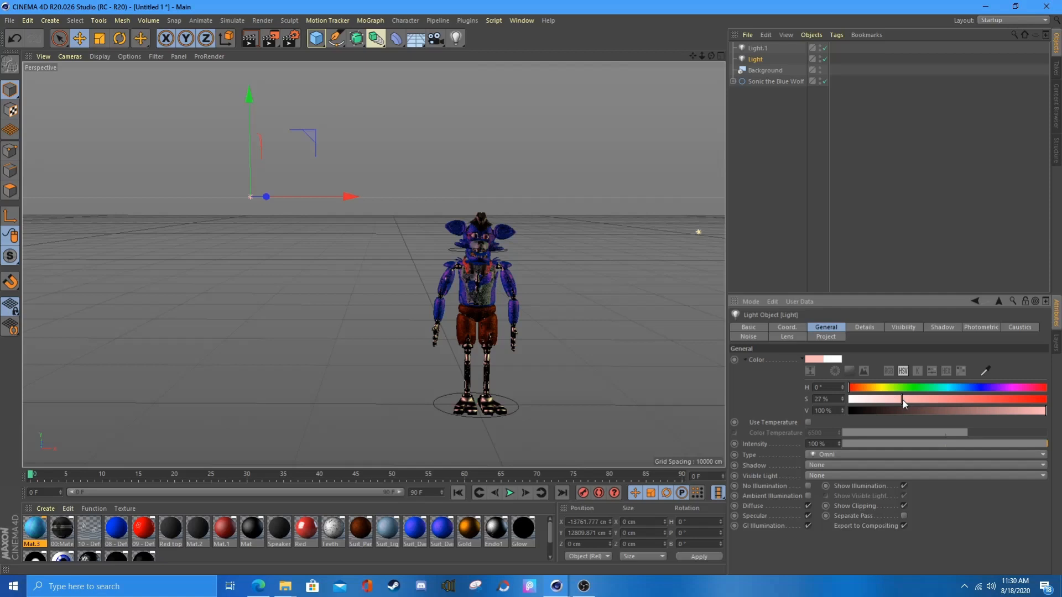
Render a close view of the character's face to check the two-light setup.
{"action": "scroll", "coordinate": [374, 264], "scroll_direction": "up", "scroll_amount": 10}
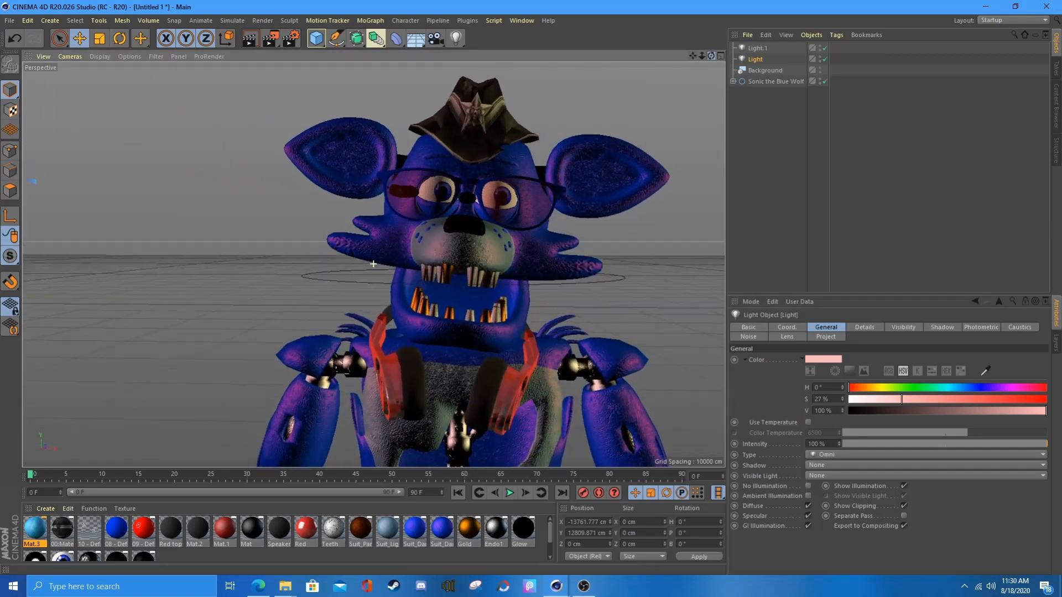
{"action": "scroll", "coordinate": [373, 264], "scroll_direction": "up", "scroll_amount": 8}
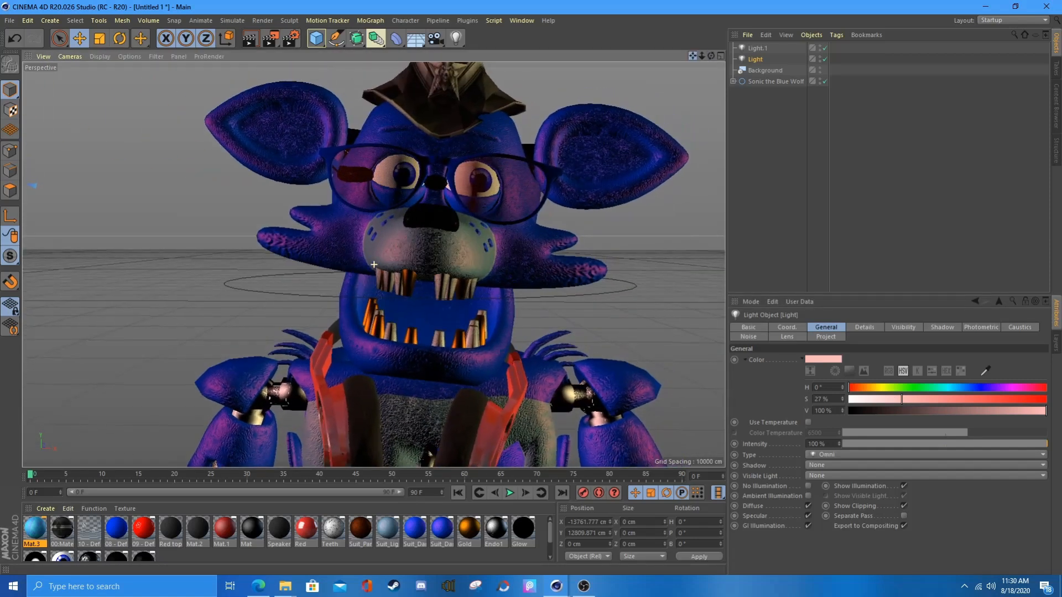
{"action": "key", "text": "ctrl+r"}
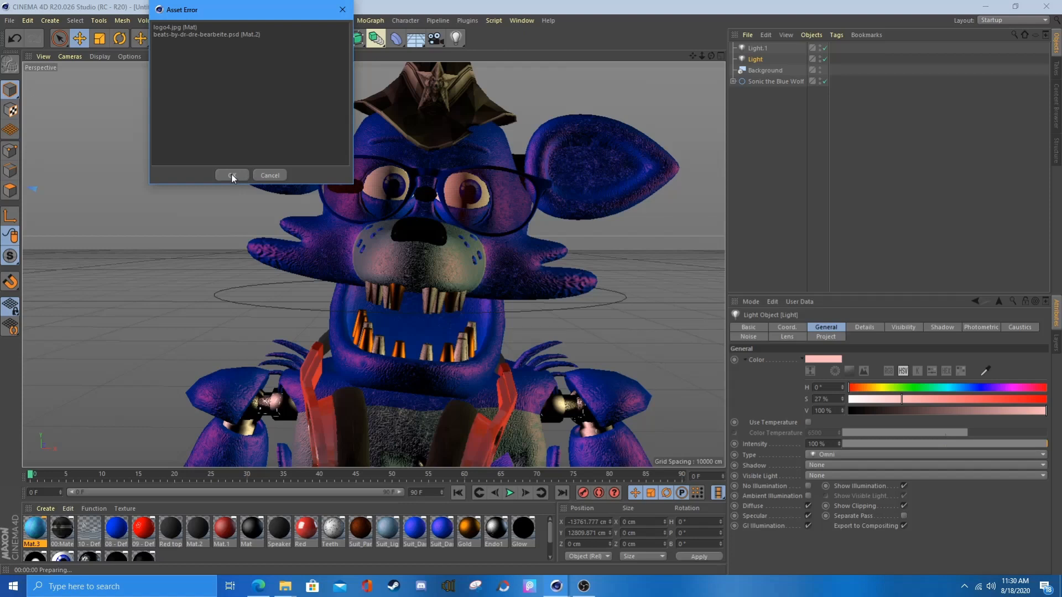
{"action": "left_click", "coordinate": [231, 176]}
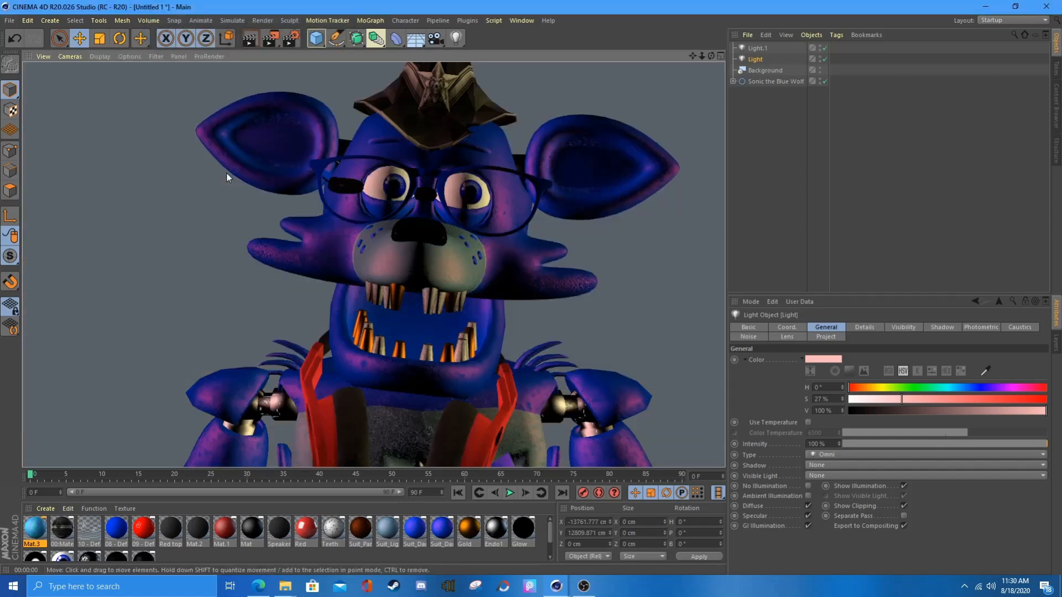
{"action": "left_click", "coordinate": [250, 38]}
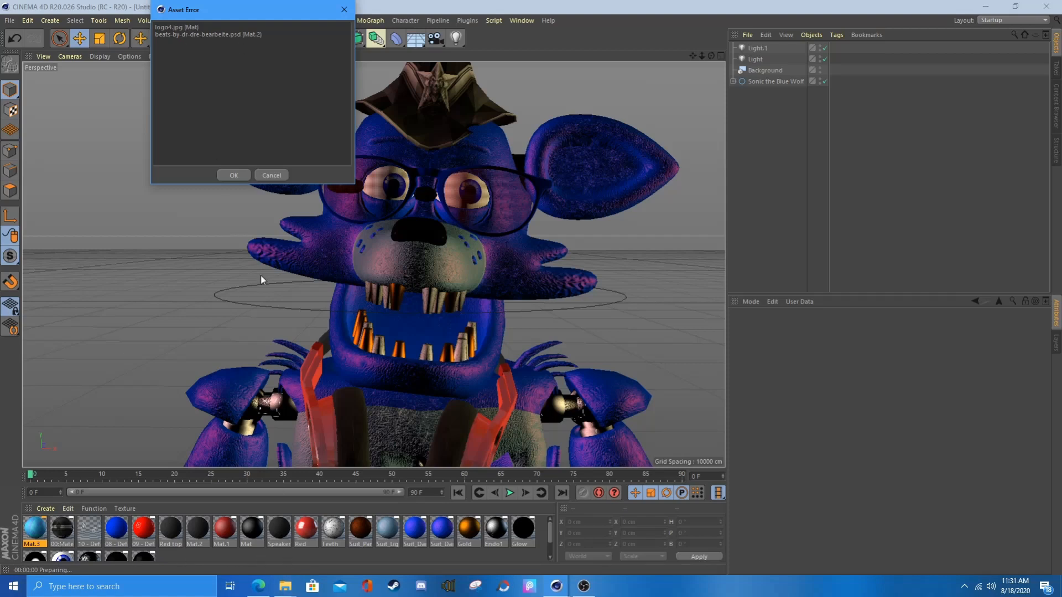
{"action": "left_click", "coordinate": [234, 175]}
Add a third light and raise it above the character's head to about Y 15282 cm.
{"action": "scroll", "coordinate": [483, 327], "scroll_direction": "down", "scroll_amount": 6}
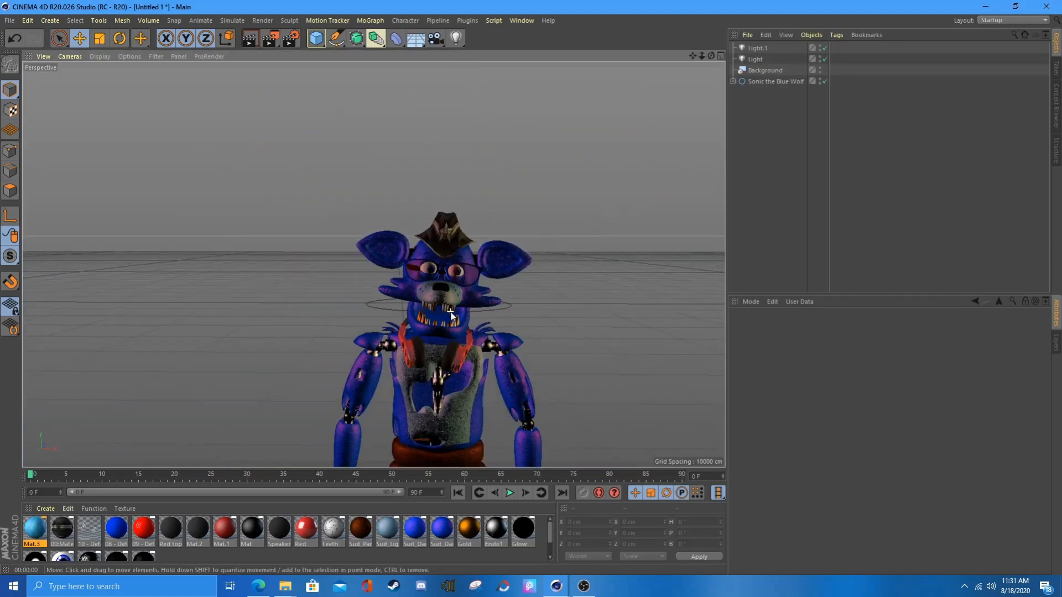
{"action": "left_click", "coordinate": [455, 38]}
{"action": "left_click_drag", "start_coordinate": [449, 410], "coordinate": [453, 183]}
{"action": "scroll", "coordinate": [432, 310], "scroll_direction": "up", "scroll_amount": 3}
{"action": "mouse_move", "coordinate": [387, 277]}
{"action": "left_mouse_down", "text": "alt"}
{"action": "mouse_move", "coordinate": [431, 276]}
{"action": "mouse_move", "coordinate": [387, 277]}
{"action": "left_mouse_up", "text": "alt"}
Set the third light's lens Glow to Zoom.
{"action": "left_click", "coordinate": [787, 336]}
{"action": "left_click", "coordinate": [824, 415]}
{"action": "left_click", "coordinate": [825, 407]}
{"action": "left_click", "coordinate": [824, 416]}
{"action": "left_click", "coordinate": [828, 412]}
{"action": "left_click", "coordinate": [821, 416]}
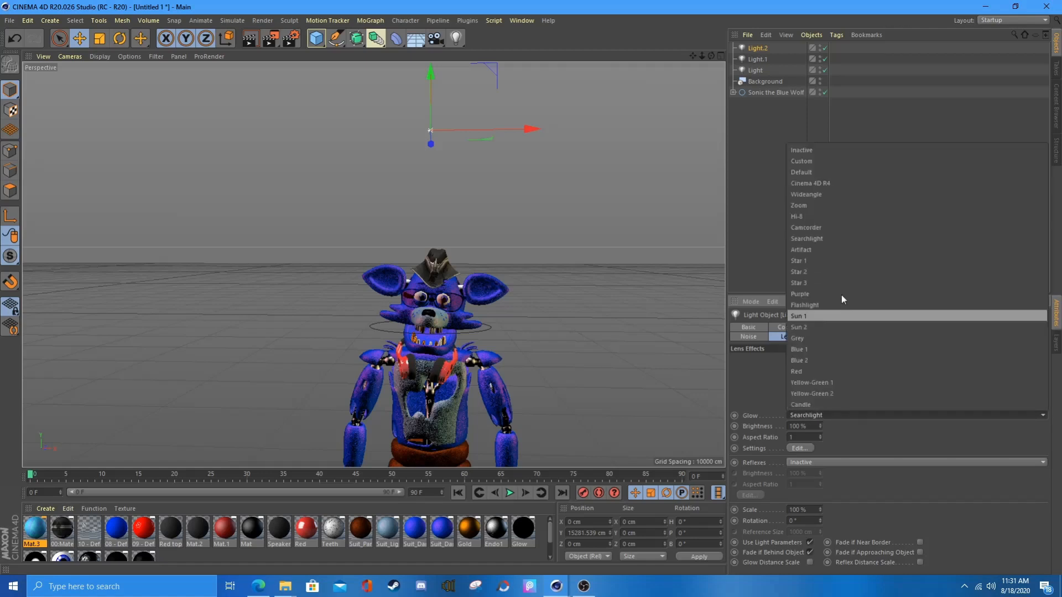
{"action": "left_click", "coordinate": [802, 205]}
Render the perspective view to check the third light's glow.
{"action": "scroll", "coordinate": [448, 212], "scroll_direction": "up", "scroll_amount": 1}
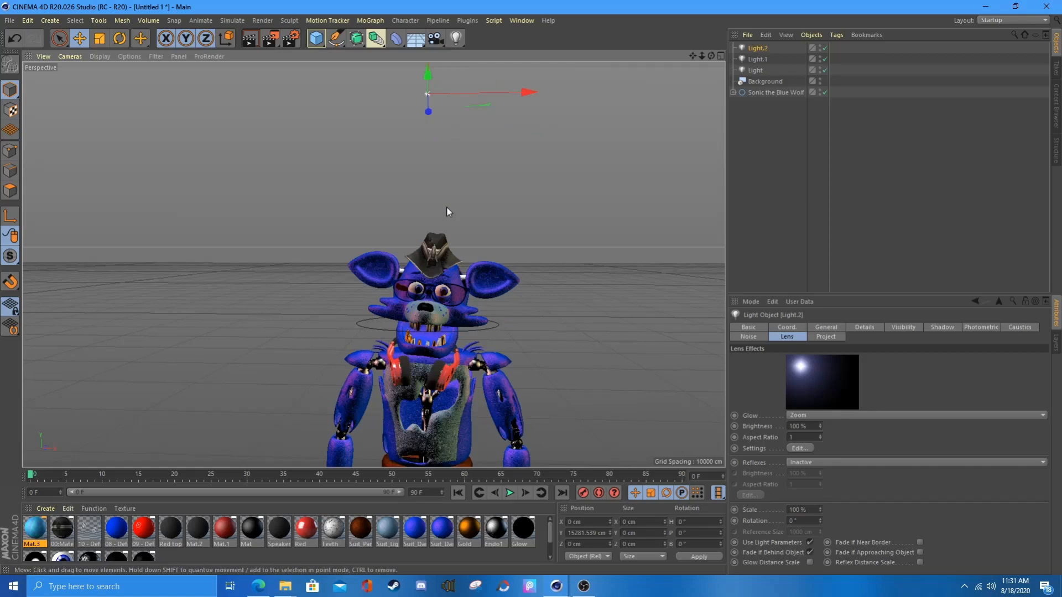
{"action": "left_click", "coordinate": [252, 43]}
{"action": "left_click", "coordinate": [518, 244]}
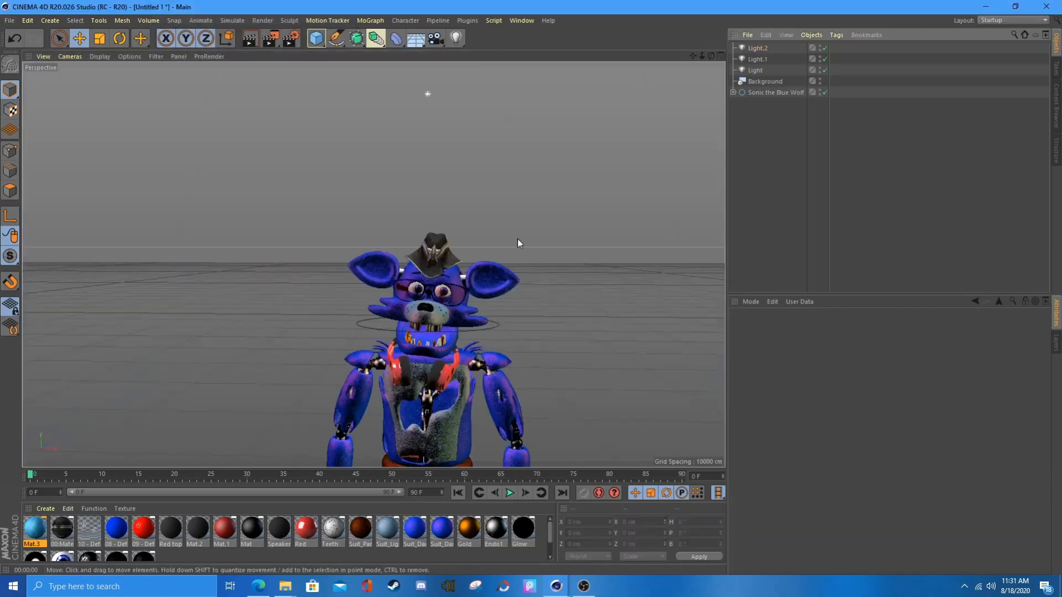
Move the third light beside the character's ear at about X -3107, Y 11356, Z 1881 cm and render the view.
{"action": "left_click", "coordinate": [758, 48]}
{"action": "left_click_drag", "start_coordinate": [711, 56], "coordinate": [553, 83]}
{"action": "left_click_drag", "start_coordinate": [472, 90], "coordinate": [554, 91]}
{"action": "left_click_drag", "start_coordinate": [457, 81], "coordinate": [450, 258]}
{"action": "left_click_drag", "start_coordinate": [711, 56], "coordinate": [863, 30]}
{"action": "scroll", "coordinate": [367, 348], "scroll_direction": "up", "scroll_amount": 5}
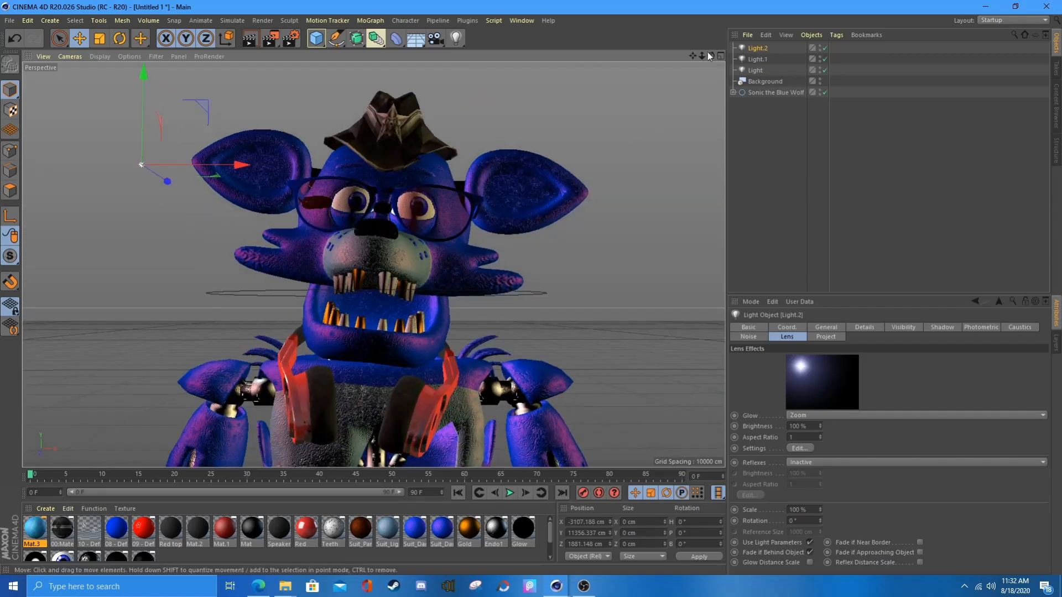
{"action": "left_click_drag", "start_coordinate": [711, 56], "coordinate": [710, 72]}
{"action": "key", "text": "ctrl+r"}
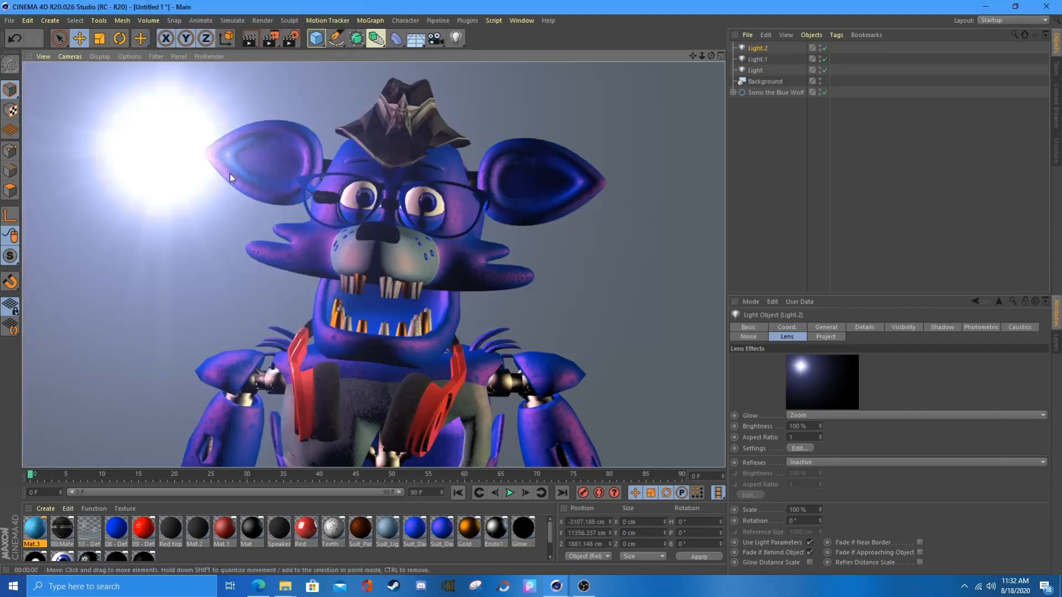
Duplicate the glowing light, move the copy beside the other ear at about X 3108 cm and render the view.
{"action": "left_click", "coordinate": [767, 161]}
{"action": "left_click", "coordinate": [162, 149]}
{"action": "left_click", "coordinate": [772, 302]}
{"action": "left_click", "coordinate": [765, 35]}
{"action": "left_click", "coordinate": [780, 88]}
{"action": "left_click", "coordinate": [774, 162]}
{"action": "left_click", "coordinate": [766, 35]}
{"action": "left_click", "coordinate": [779, 100]}
{"action": "left_click_drag", "start_coordinate": [261, 149], "coordinate": [728, 299]}
{"action": "key", "text": "ctrl+r"}
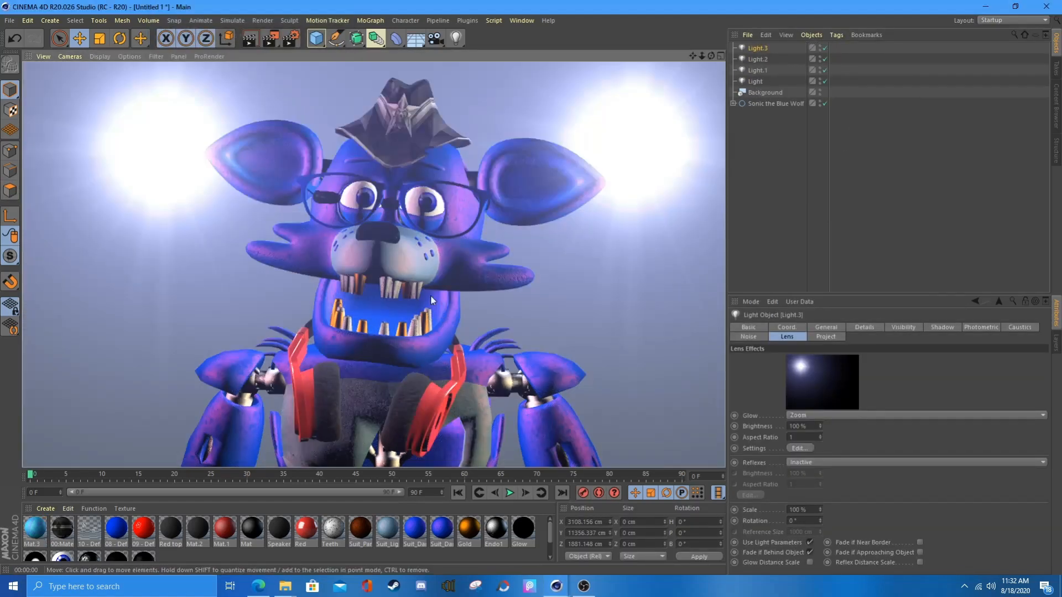
Render the scene to the Picture Viewer and zoom out to 70% to inspect the whole image.
{"action": "left_click", "coordinate": [271, 39]}
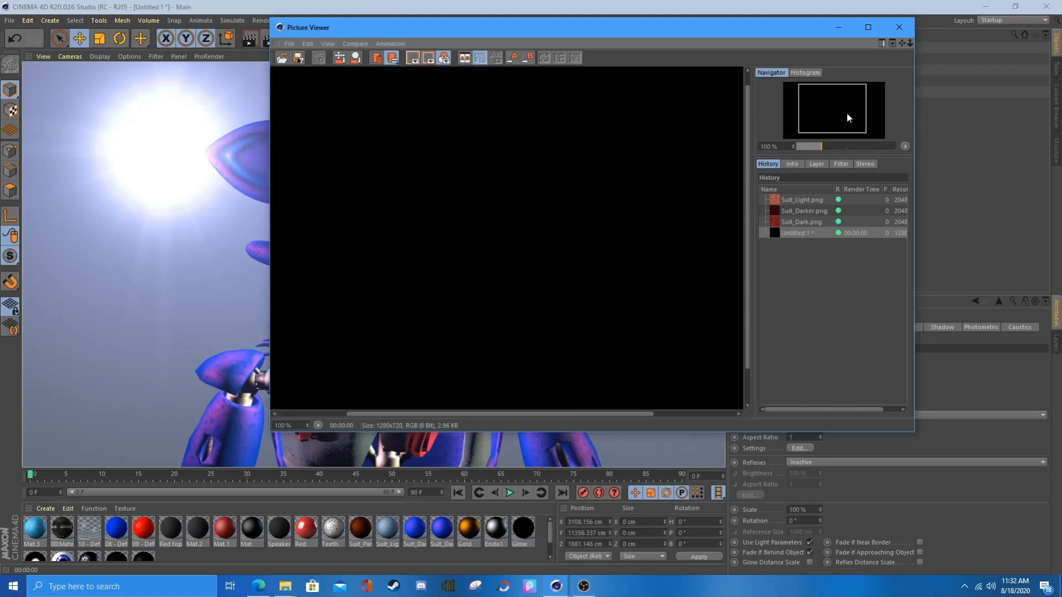
{"action": "left_click", "coordinate": [899, 27]}
{"action": "key", "text": "shift+r"}
{"action": "left_click_drag", "start_coordinate": [586, 281], "coordinate": [460, 276]}
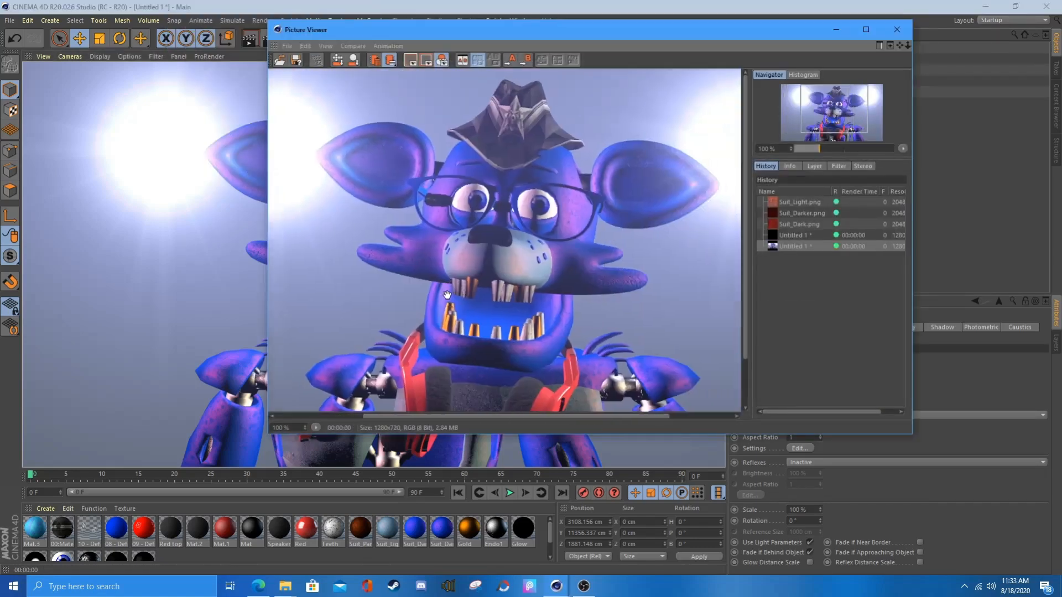
{"action": "scroll", "coordinate": [460, 276], "scroll_direction": "down", "scroll_amount": 2}
Save the render as an 8-bit PNG still image named "Sonic the Blue Wolf oc pic" on the Desktop.
{"action": "left_click", "coordinate": [296, 61]}
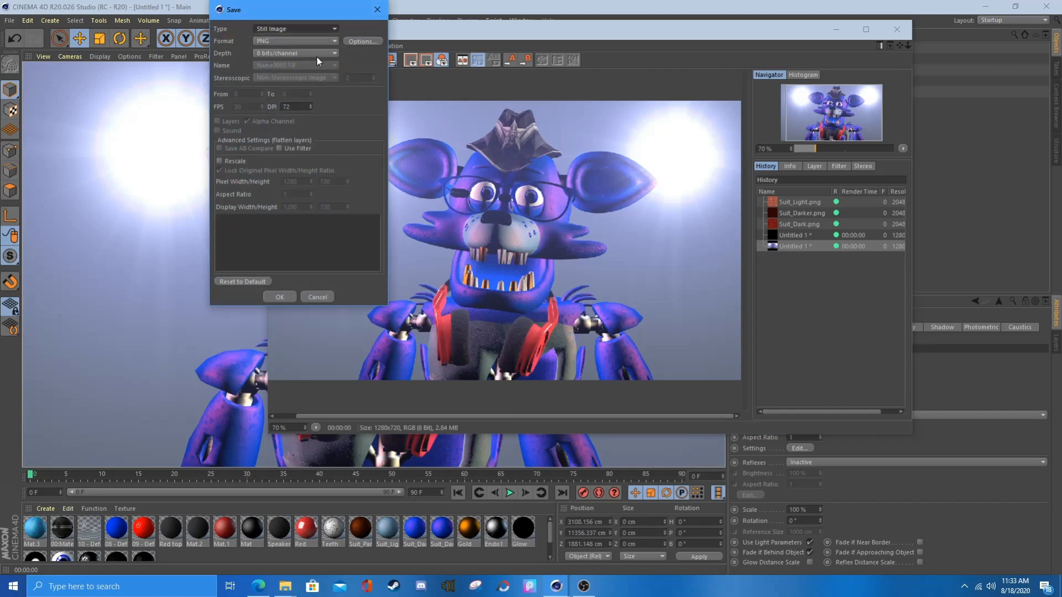
{"action": "left_click", "coordinate": [280, 297]}
{"action": "left_click", "coordinate": [317, 135]}
{"action": "type", "text": "Sonic the Blue Wolf oc pic"}
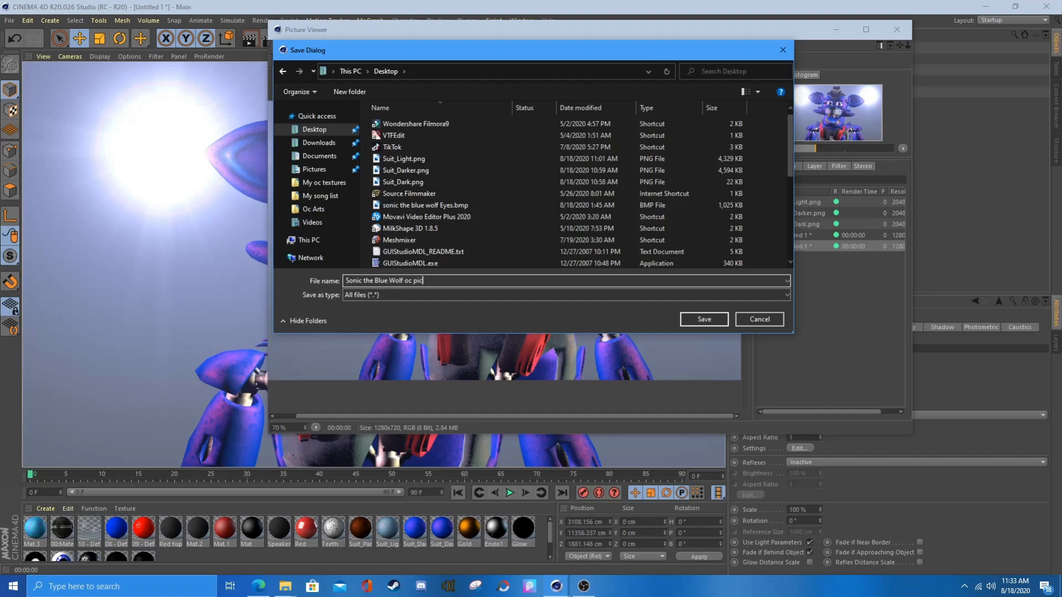
{"action": "key", "text": "Return"}
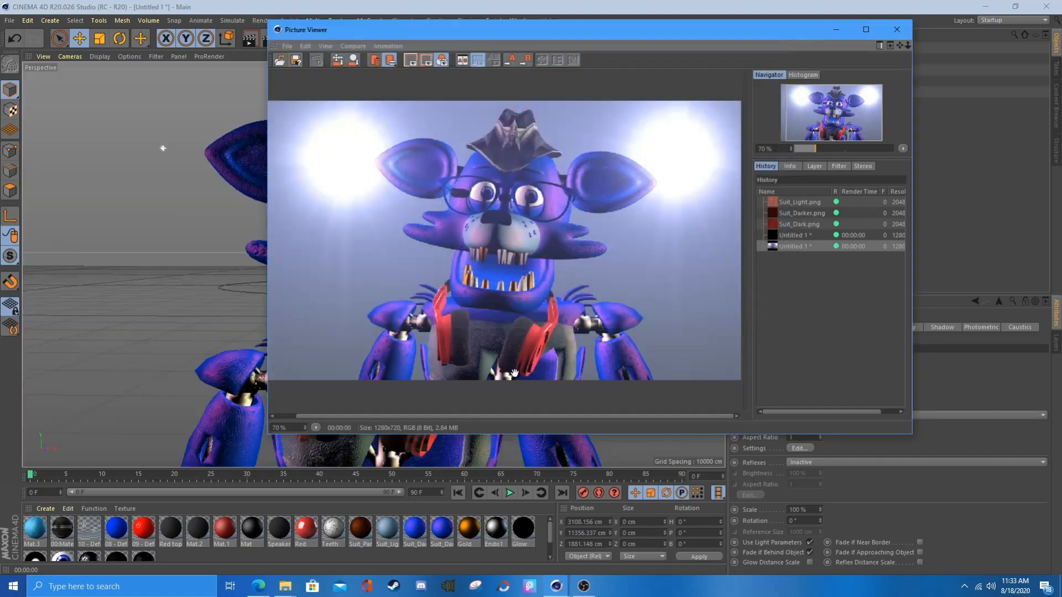